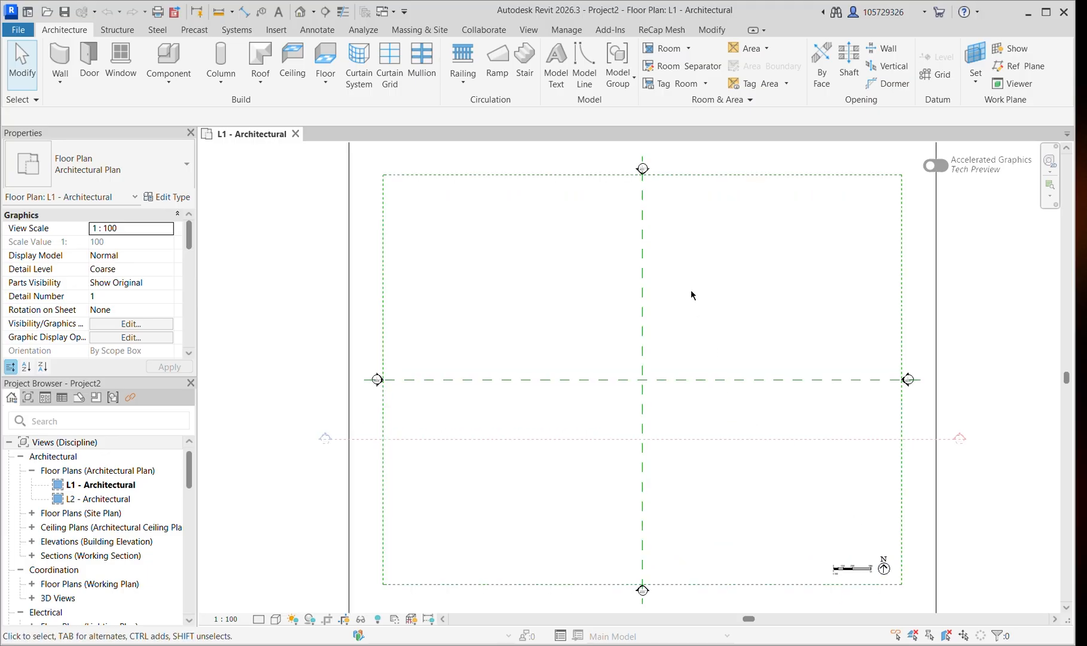
pyautogui.moveTo(655, 411); pyautogui.dragTo(629, 398, button='middle')
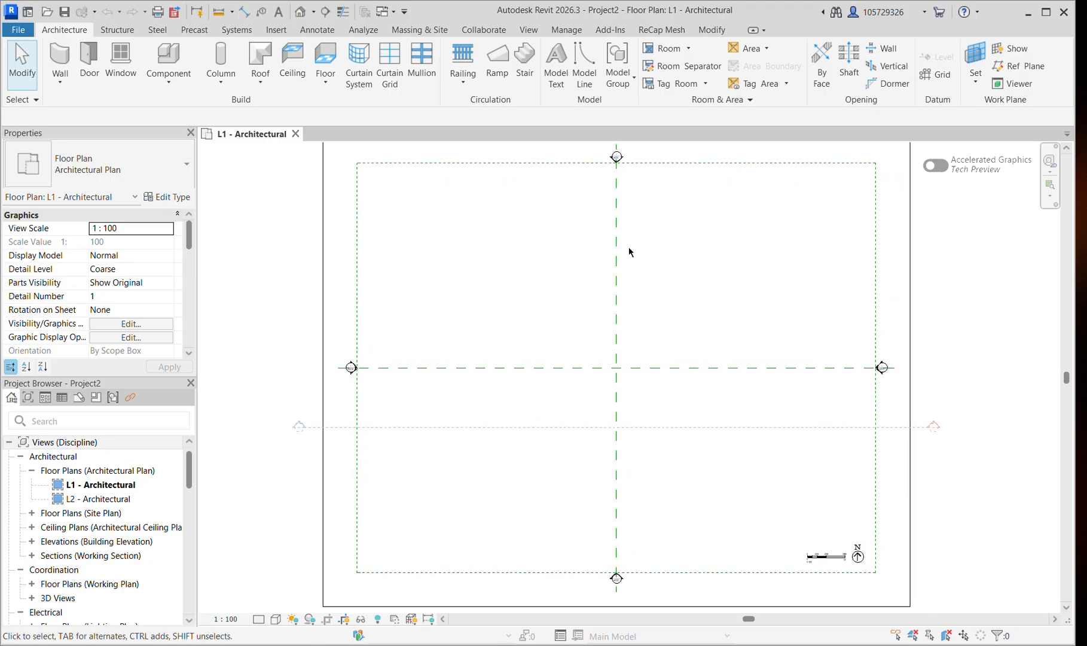
pyautogui.moveTo(628, 247); pyautogui.dragTo(600, 264, button='middle')
pyautogui.scroll(2, 711, 396)
pyautogui.scroll(-2, 677, 427)
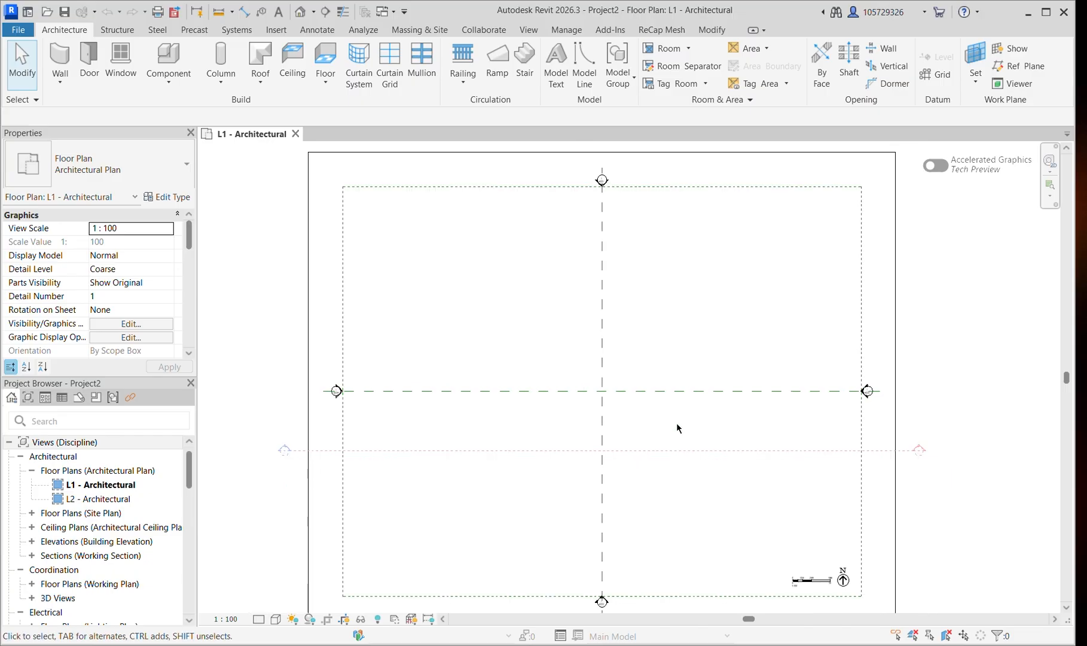
pyautogui.scroll(1, 618, 227)
pyautogui.scroll(-3, 755, 292)
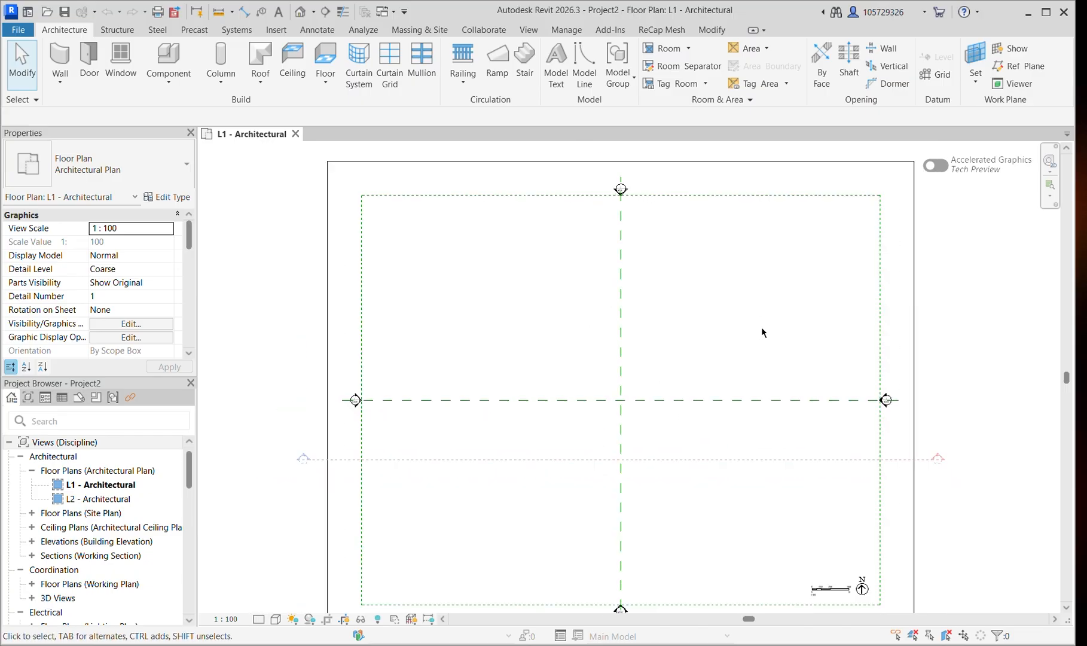
pyautogui.scroll(1, 801, 299)
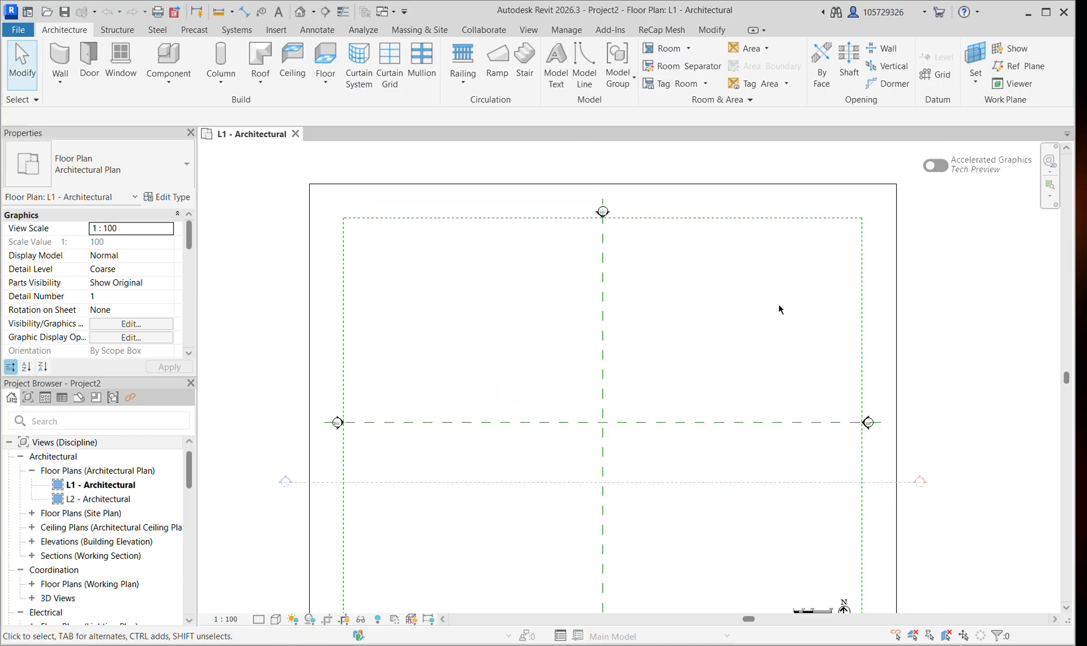
pyautogui.scroll(-1, 778, 309)
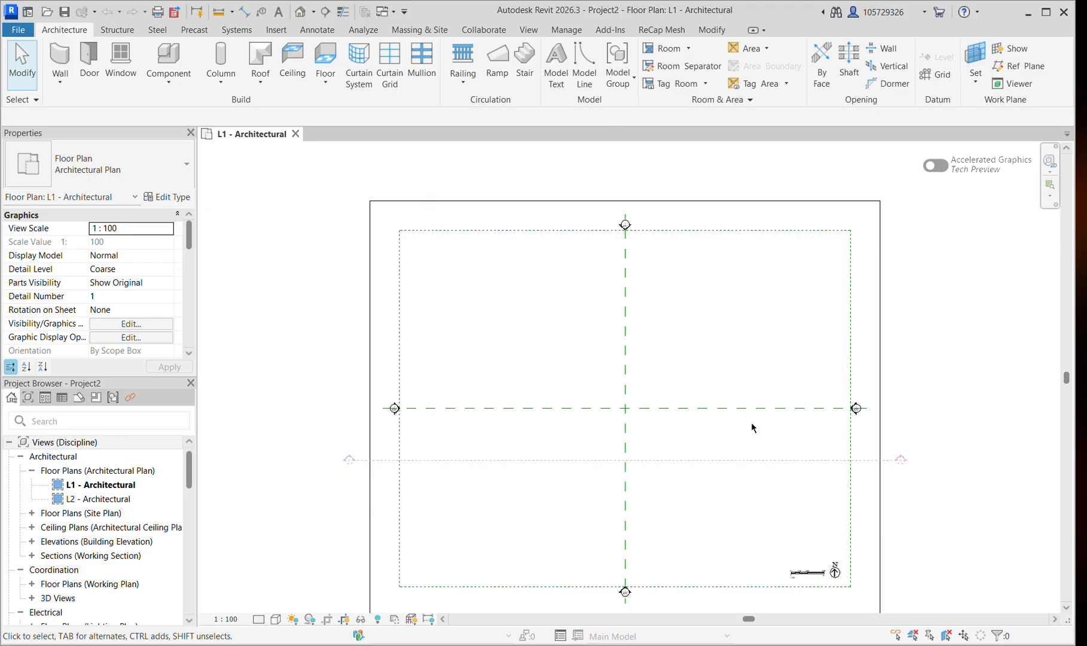
pyautogui.scroll(-1, 741, 369)
pyautogui.moveTo(740, 369); pyautogui.dragTo(650, 306, button='middle')
pyautogui.scroll(1, 650, 306)
pyautogui.moveTo(713, 364); pyautogui.dragTo(685, 363, button='middle')
pyautogui.moveTo(651, 324); pyautogui.dragTo(658, 393, button='middle')
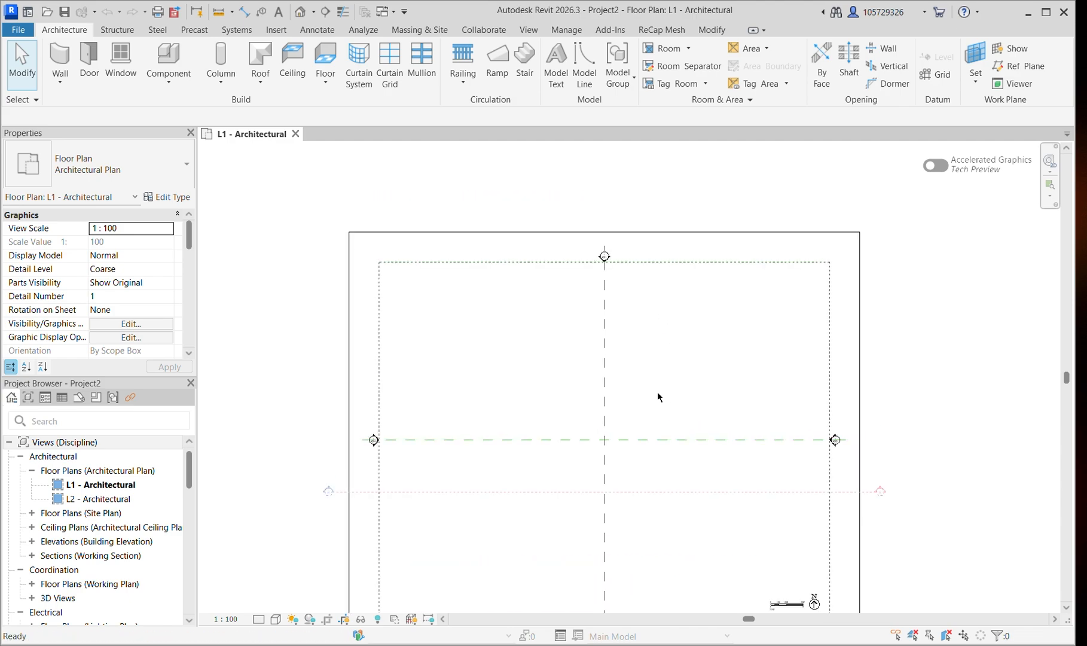
pyautogui.moveTo(623, 356); pyautogui.dragTo(628, 320, button='middle')
pyautogui.scroll(-2, 628, 320)
pyautogui.scroll(1, 582, 424)
pyautogui.moveTo(583, 425); pyautogui.dragTo(569, 415, button='middle')
pyautogui.scroll(3, 579, 385)
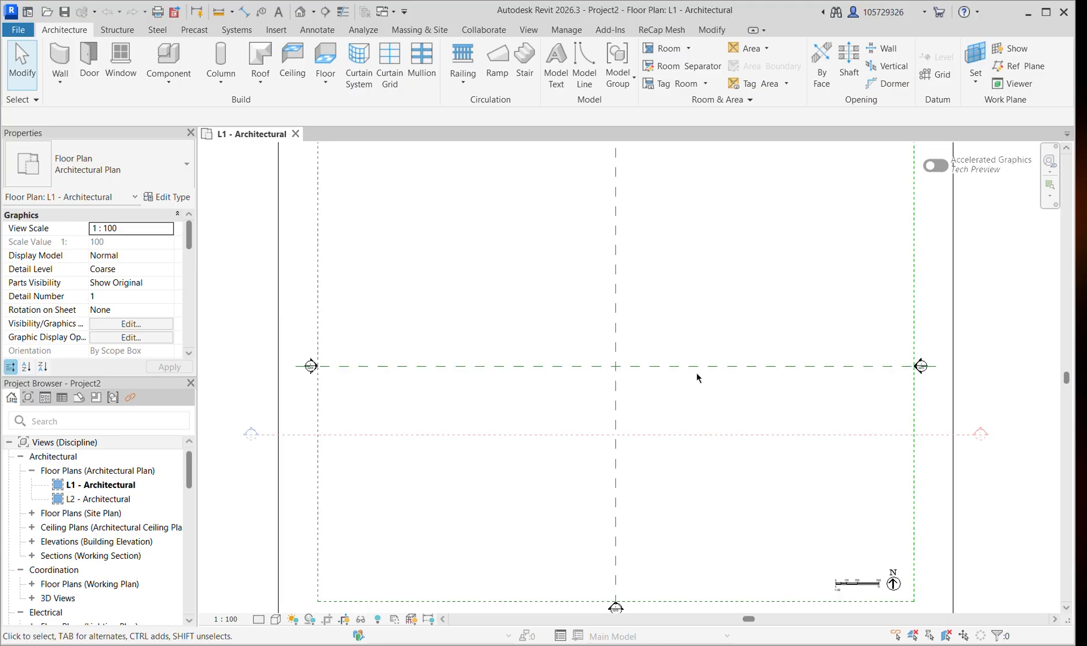
pyautogui.scroll(-2, 697, 372)
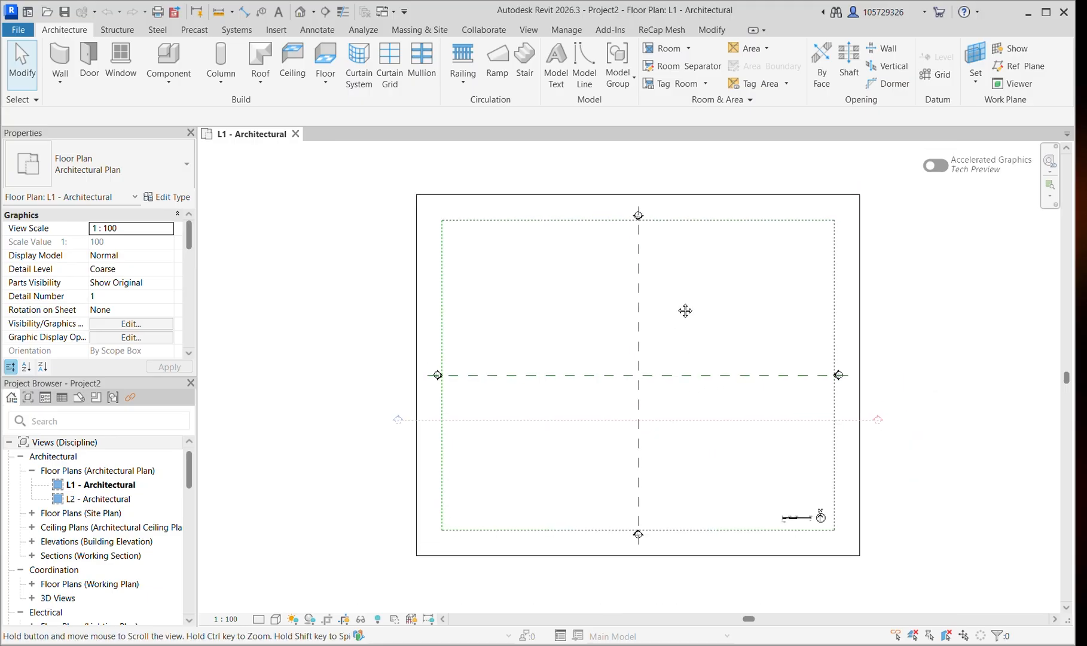
pyautogui.scroll(1, 647, 370)
pyautogui.scroll(2, 716, 371)
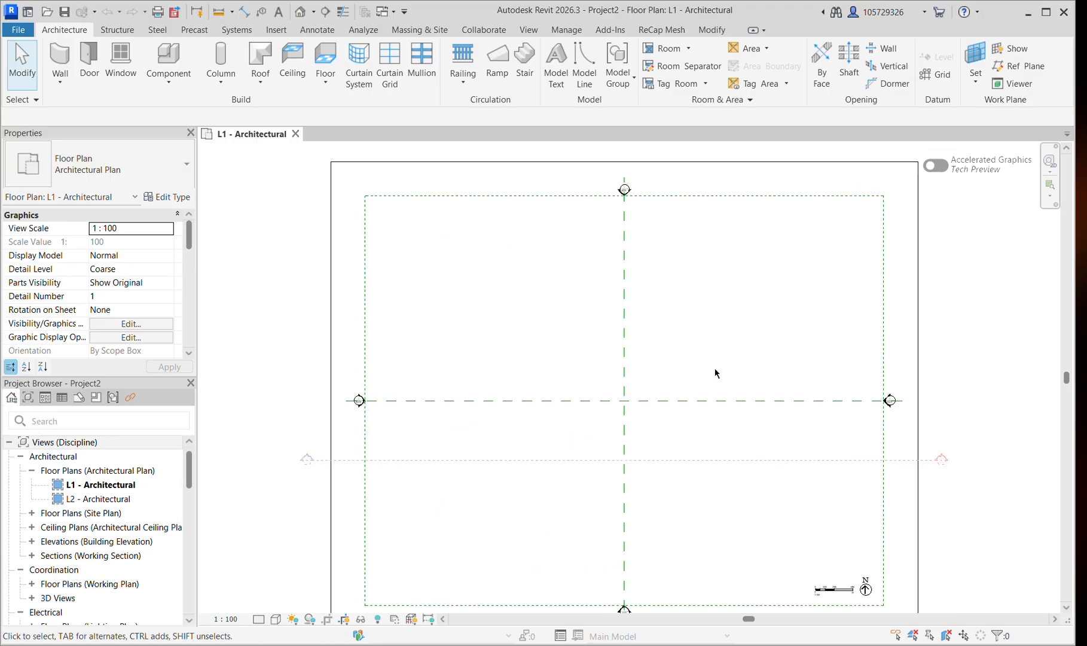
pyautogui.scroll(2, 632, 389)
pyautogui.moveTo(641, 374); pyautogui.dragTo(532, 463)
pyautogui.scroll(-3, 627, 362)
pyautogui.moveTo(624, 363); pyautogui.dragTo(591, 381, button='middle')
pyautogui.click(867, 331)
pyautogui.scroll(-1, 629, 309)
pyautogui.scroll(1, 622, 333)
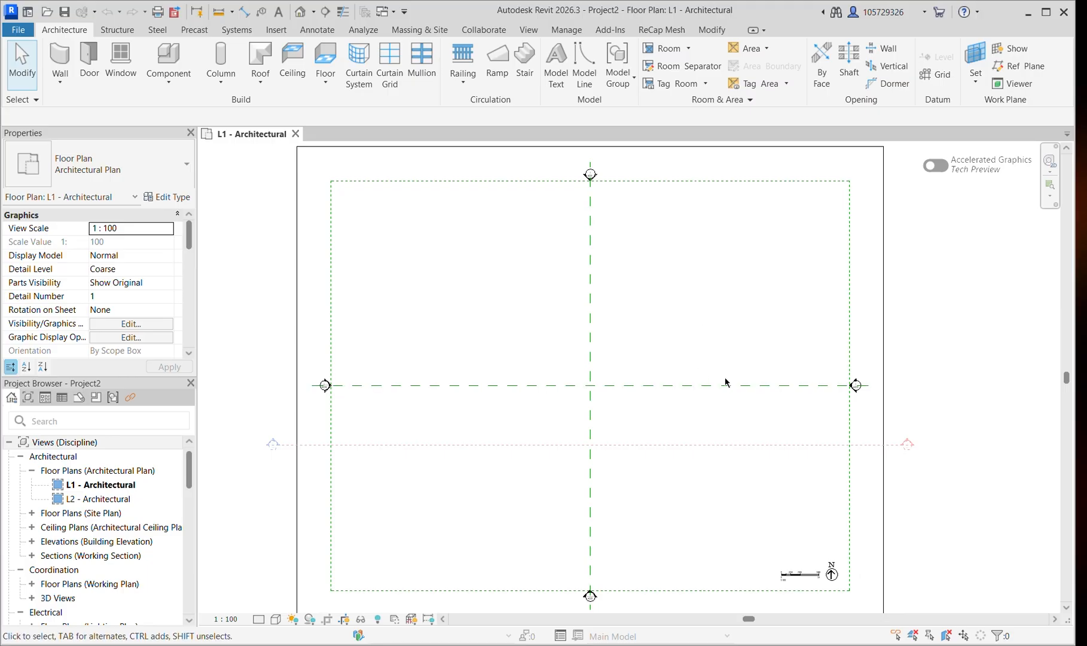
pyautogui.moveTo(687, 386); pyautogui.dragTo(665, 354, button='middle')
pyautogui.moveTo(343, 248); pyautogui.dragTo(382, 269, button='middle')
pyautogui.moveTo(533, 282); pyautogui.dragTo(496, 270, button='middle')
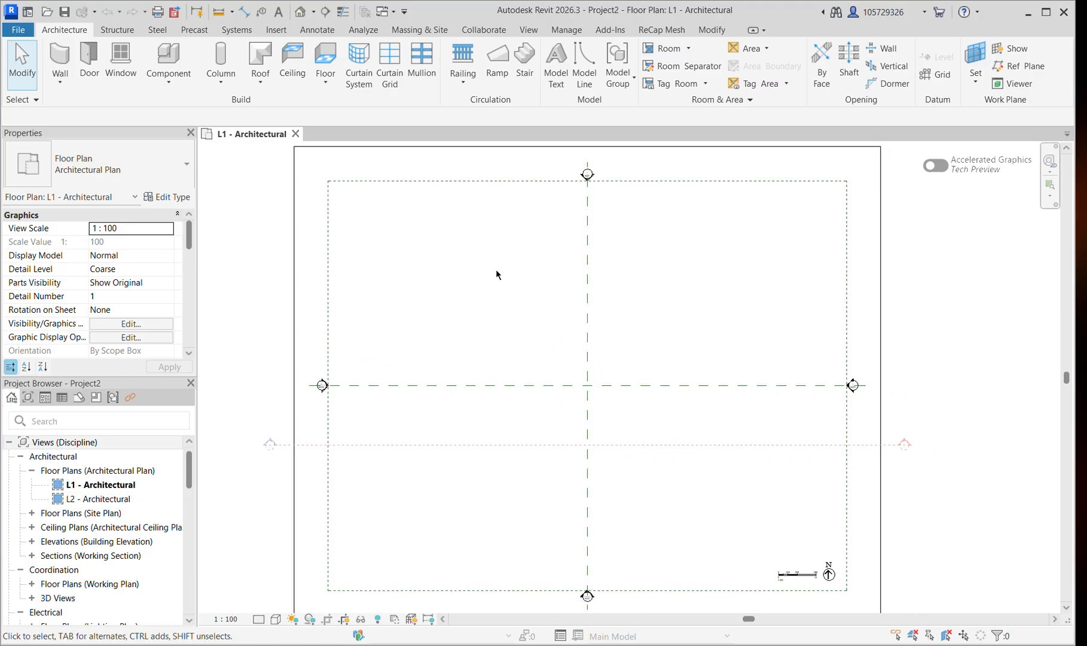
pyautogui.scroll(-2, 496, 272)
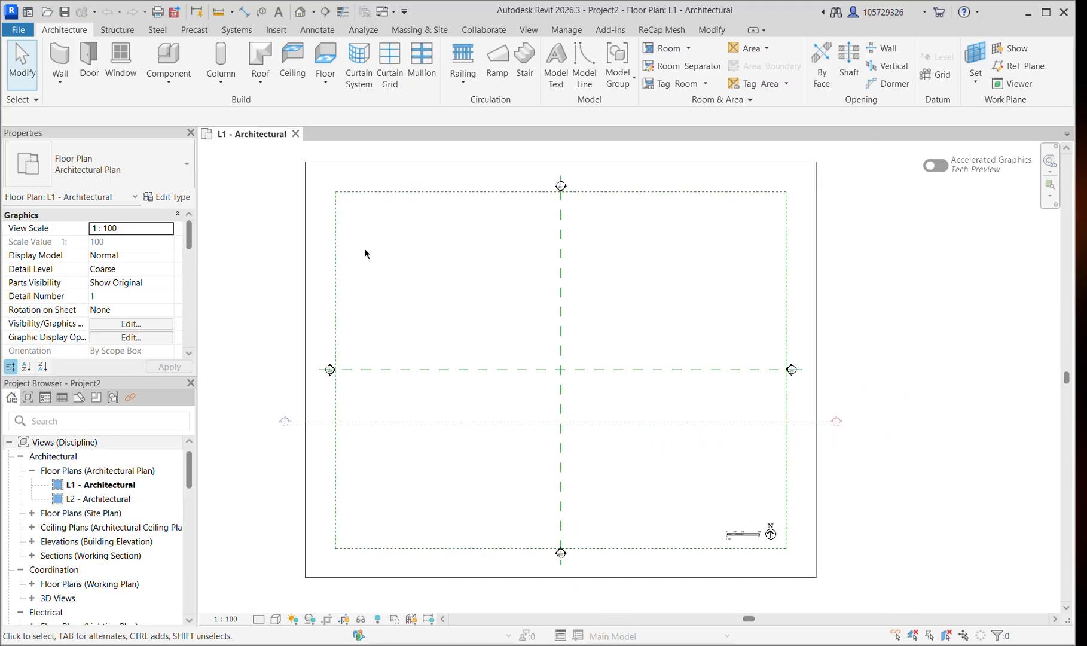
pyautogui.moveTo(364, 250); pyautogui.dragTo(356, 275, button='middle')
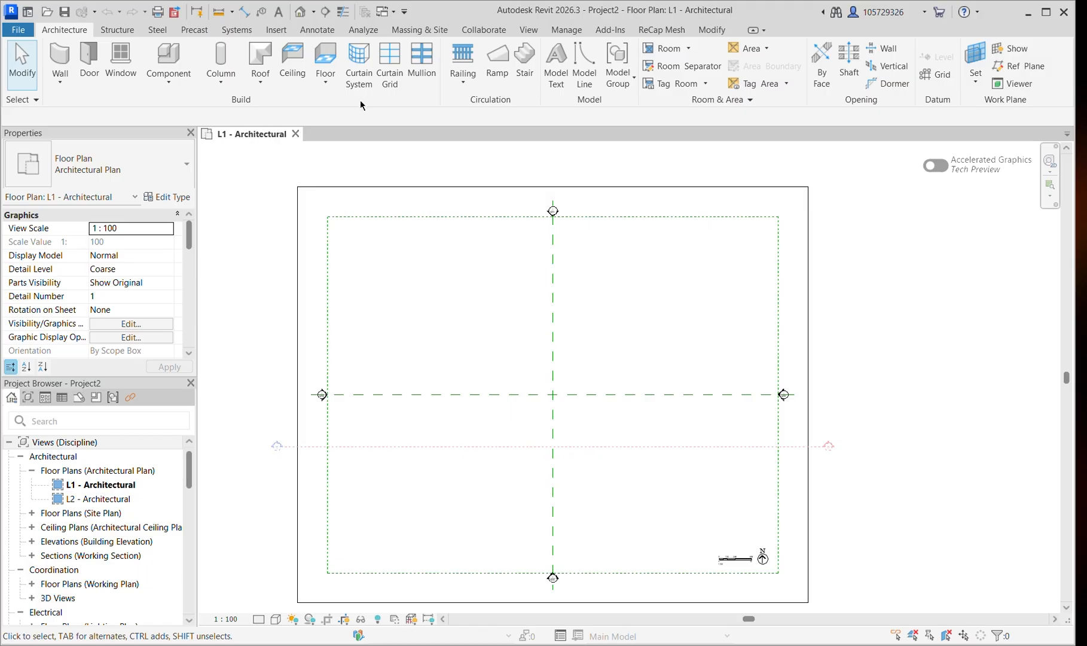
# Start a Generic 300mm floor on L1 and sketch its upper boundary edge about 35000 mm long, from right to left.
pyautogui.click(325, 58)
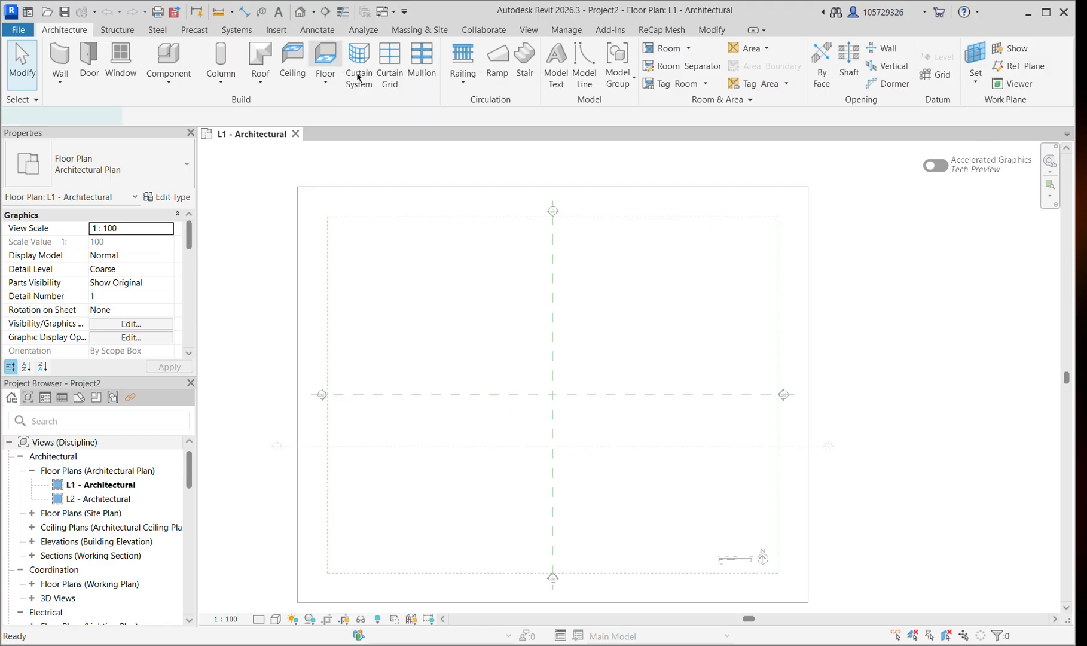
pyautogui.moveTo(596, 295); pyautogui.dragTo(647, 299, button='middle')
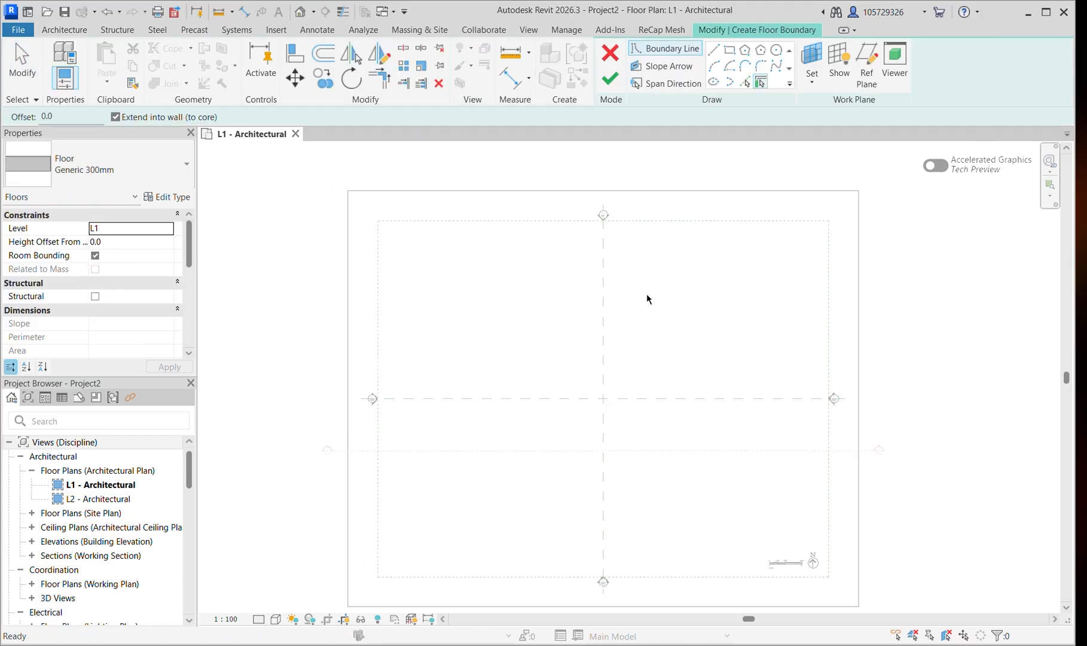
pyautogui.click(715, 51)
pyautogui.click(730, 268)
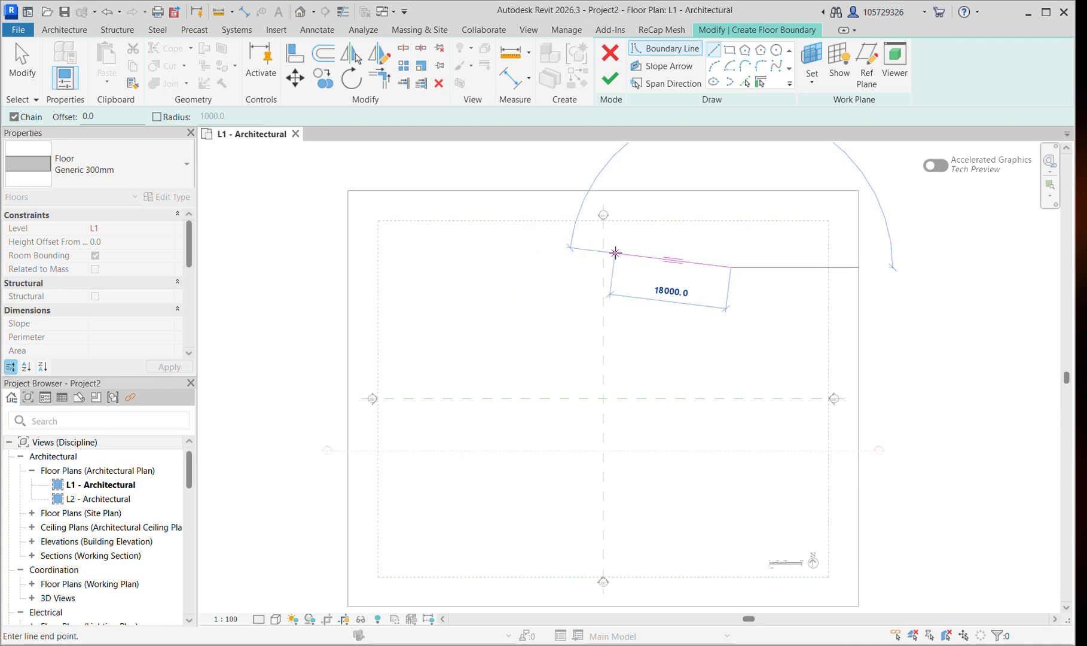
pyautogui.scroll(2, 649, 269)
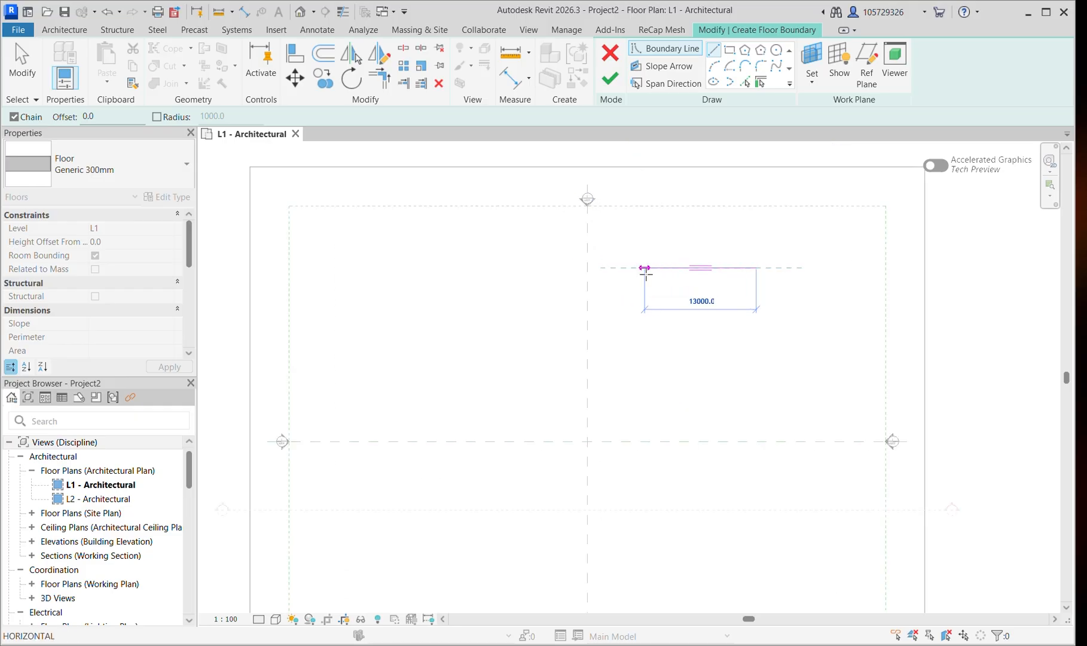
pyautogui.scroll(1, 422, 265)
pyautogui.scroll(-1, 423, 265)
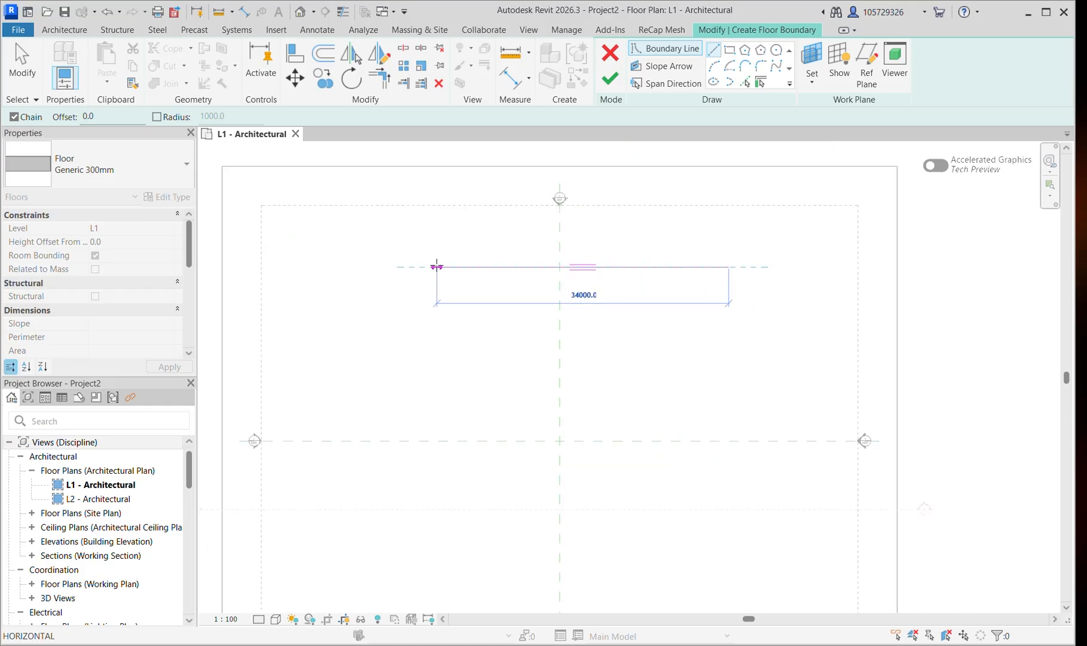
pyautogui.moveTo(437, 265); pyautogui.dragTo(497, 238, button='middle')
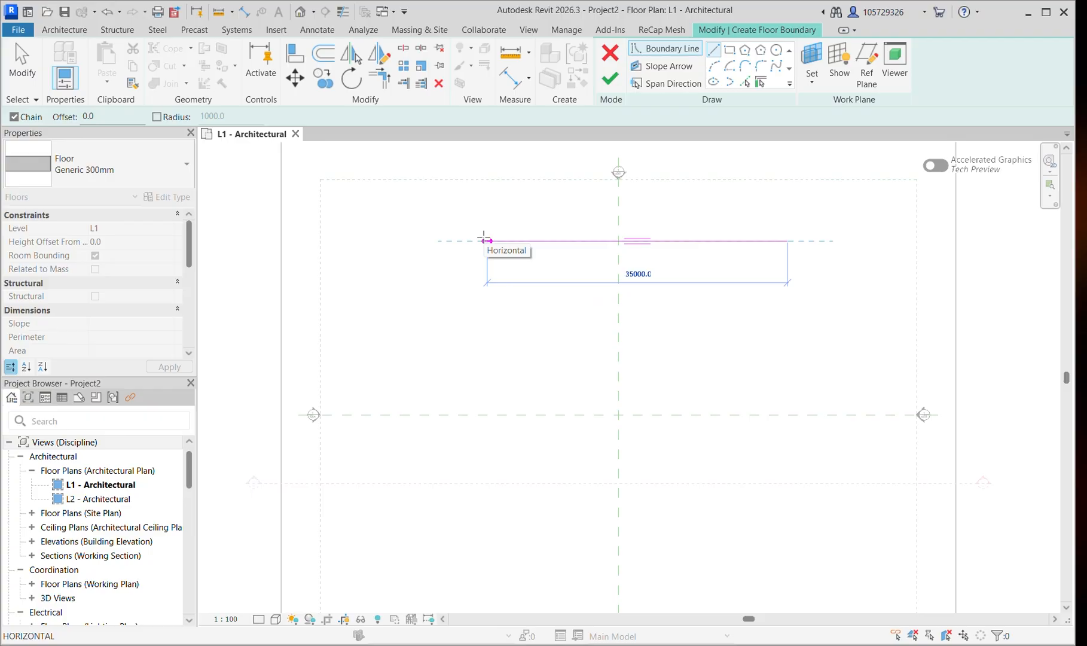
pyautogui.click(485, 239)
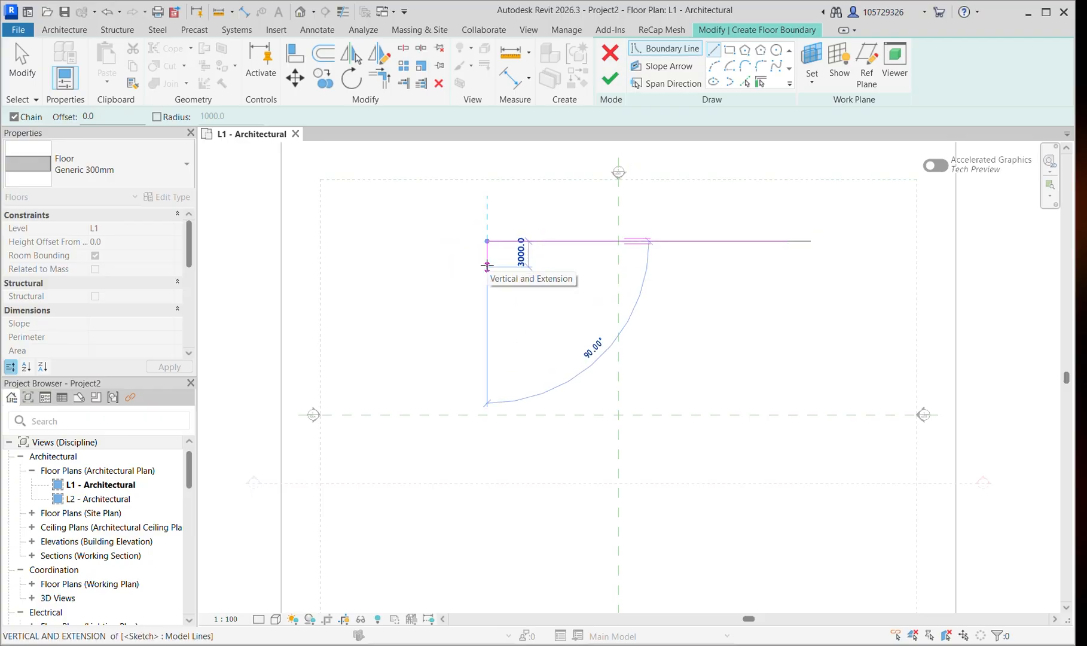
# Continue the floor boundary in steps down the left side and along the bottom, with the upper-left horizontal edge about 13000 mm long.
pyautogui.scroll(-1, 512, 284)
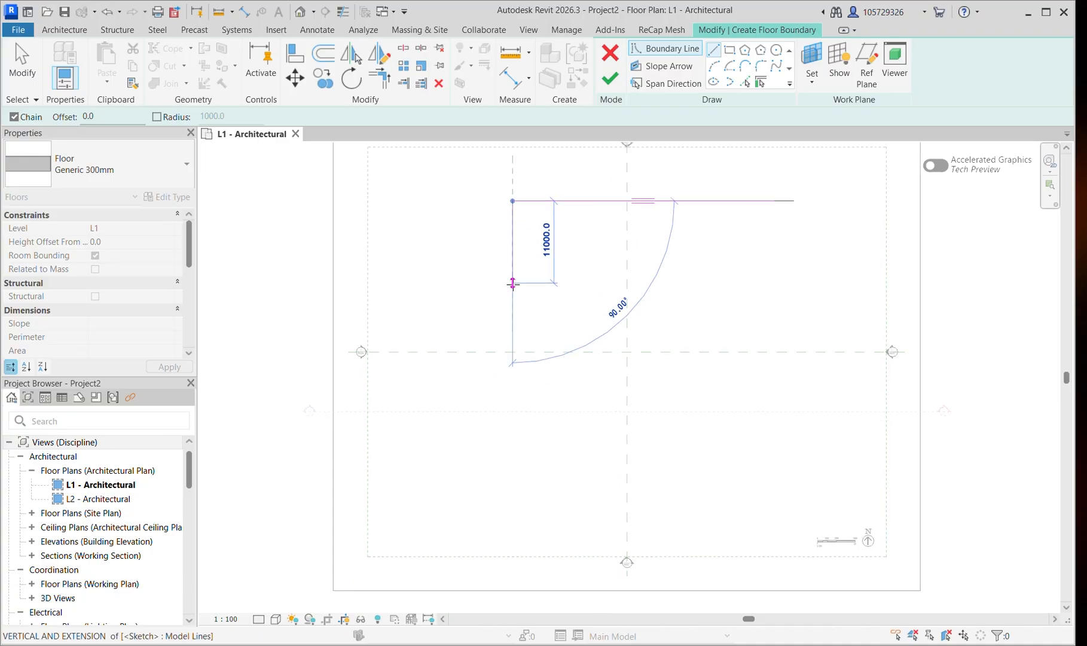
pyautogui.click(513, 276)
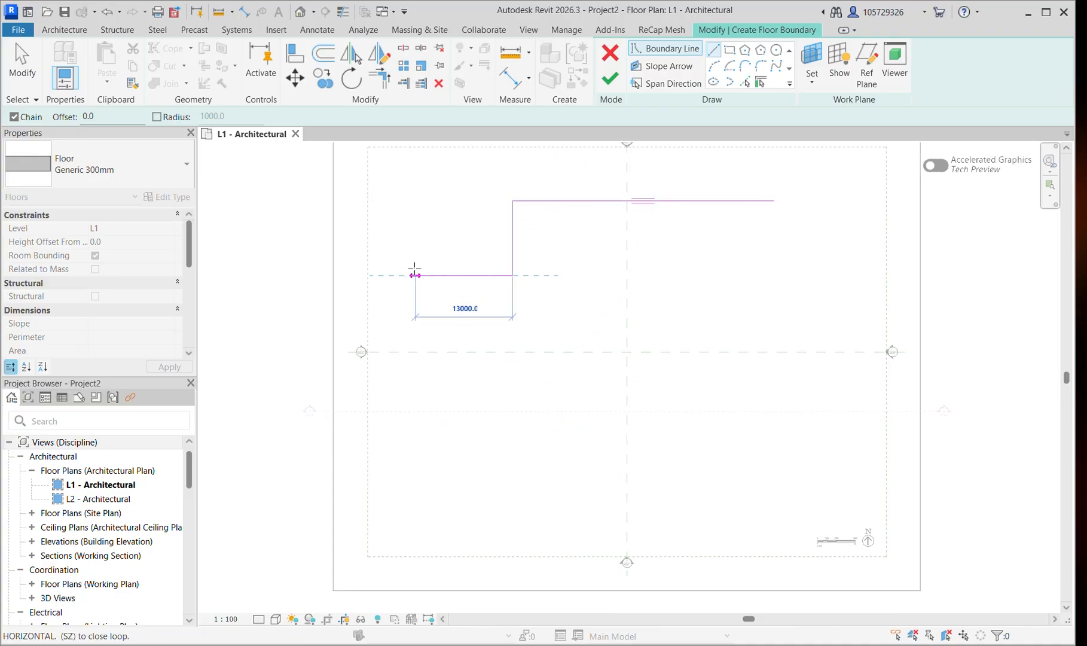
pyautogui.click(415, 275)
pyautogui.click(416, 461)
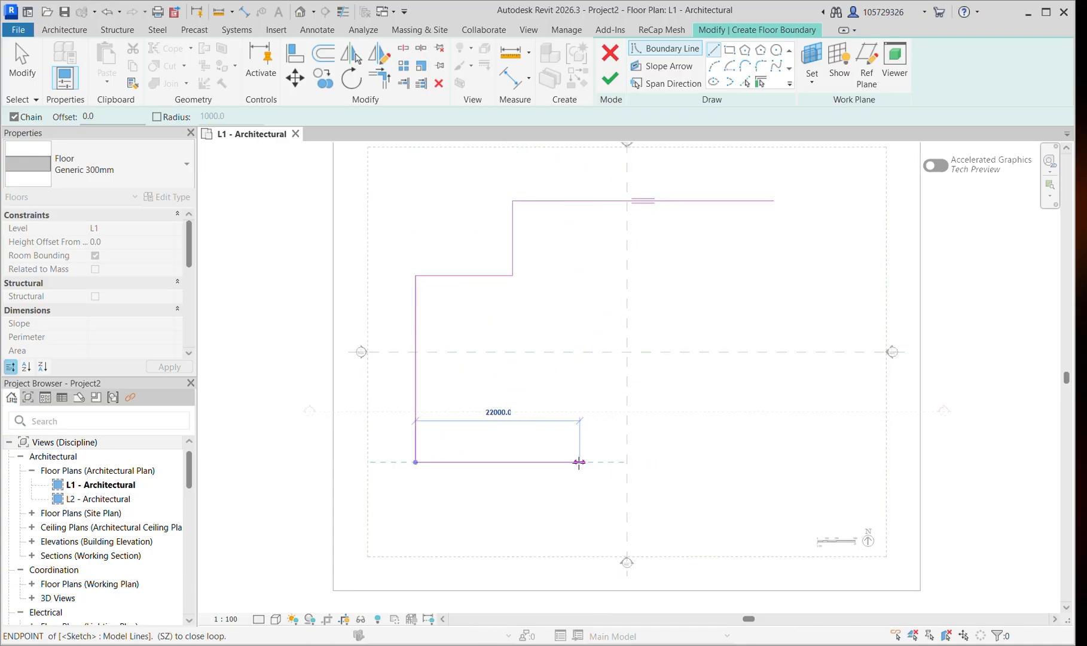
pyautogui.click(579, 461)
pyautogui.click(579, 530)
pyautogui.click(744, 529)
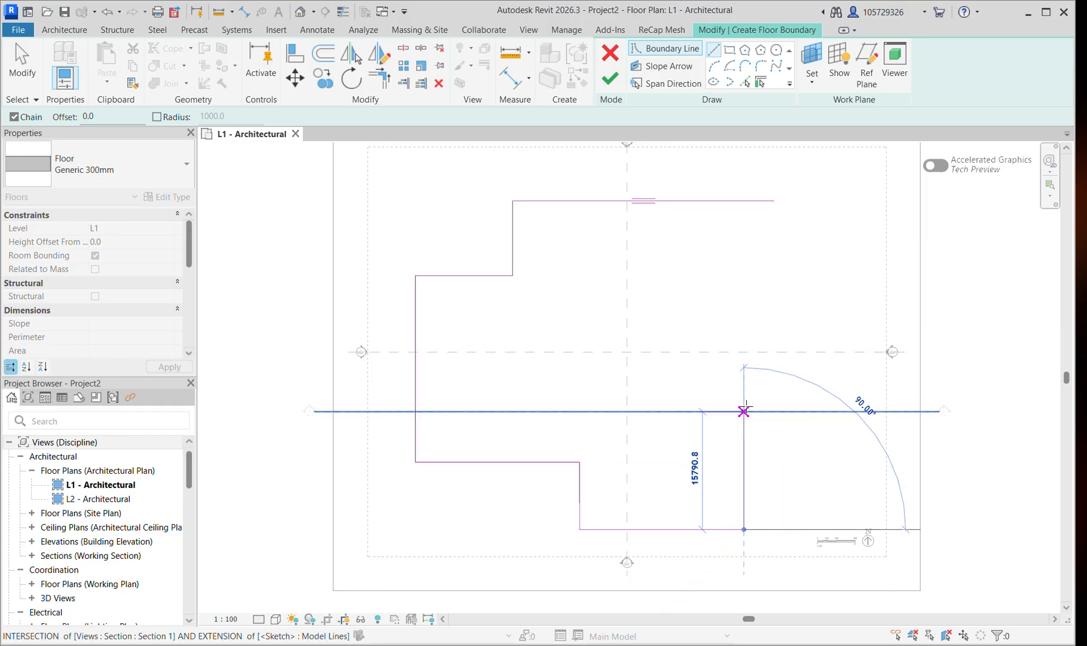
# Close the floor boundary with edges about 17000 mm up, 7000 mm right and 27000 mm up to the upper edge, and finish the sketch.
pyautogui.click(744, 402)
pyautogui.click(796, 401)
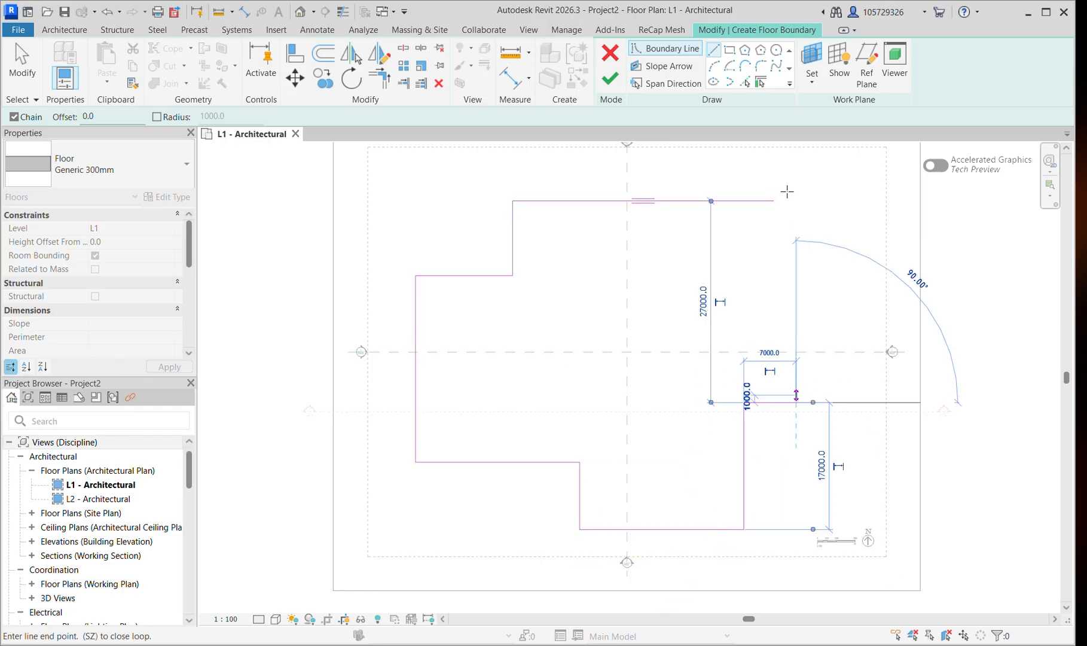
pyautogui.click(795, 201)
pyautogui.scroll(2, 782, 201)
pyautogui.click(772, 201)
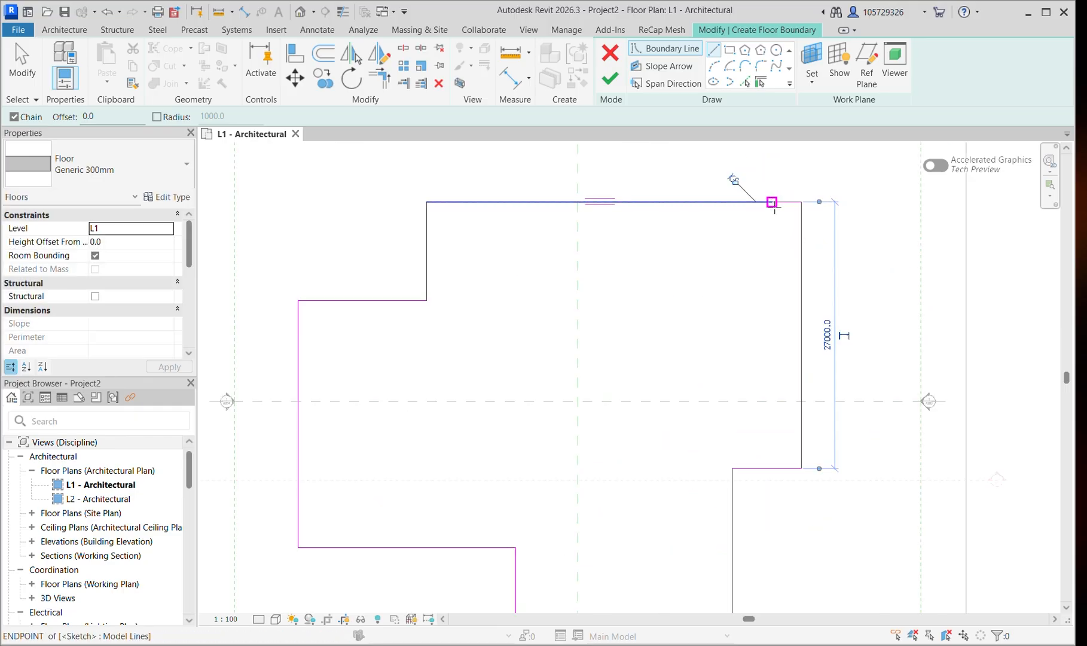
pyautogui.scroll(-3, 707, 272)
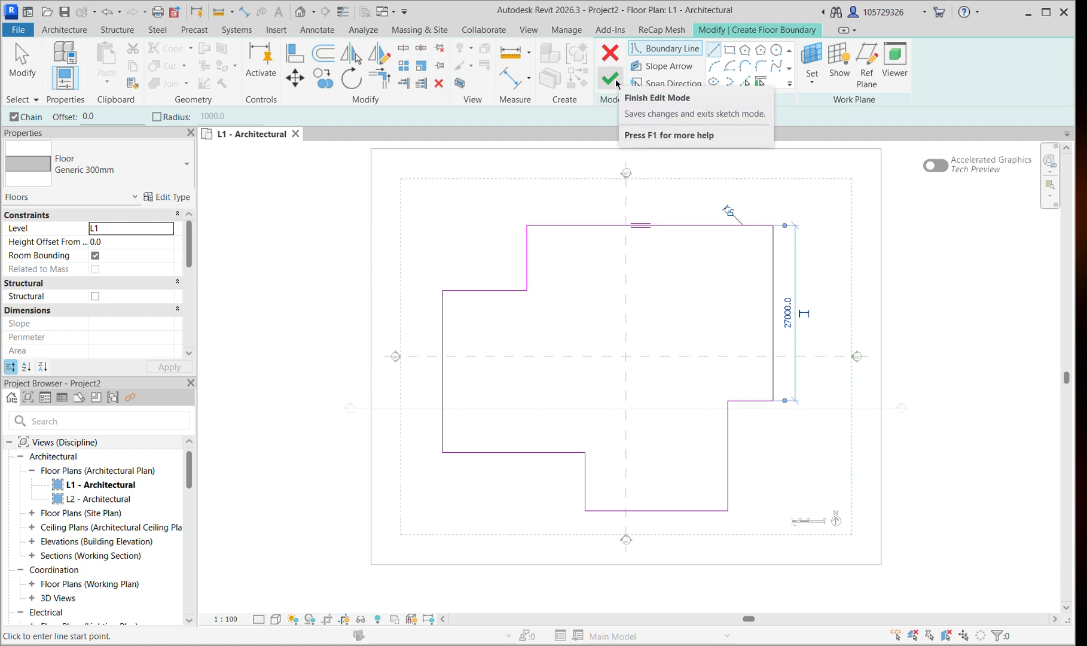
pyautogui.click(618, 84)
pyautogui.click(371, 202)
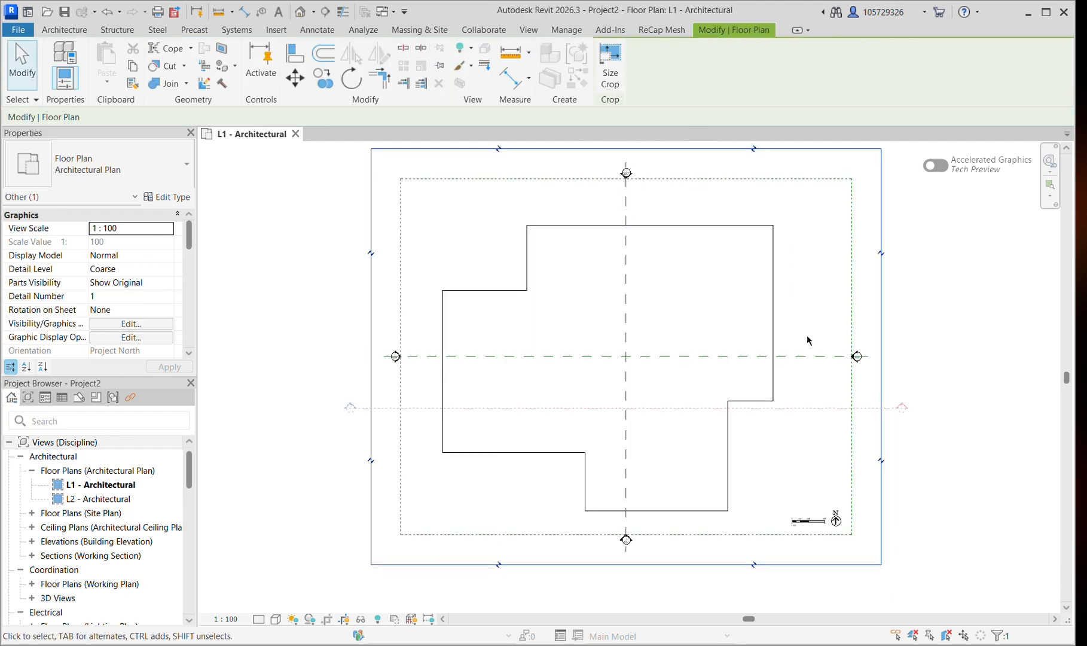
# Start a wall on L1 and choose the Basic Wall type Generic - 200mm.
pyautogui.scroll(-2, 501, 393)
pyautogui.click(64, 29)
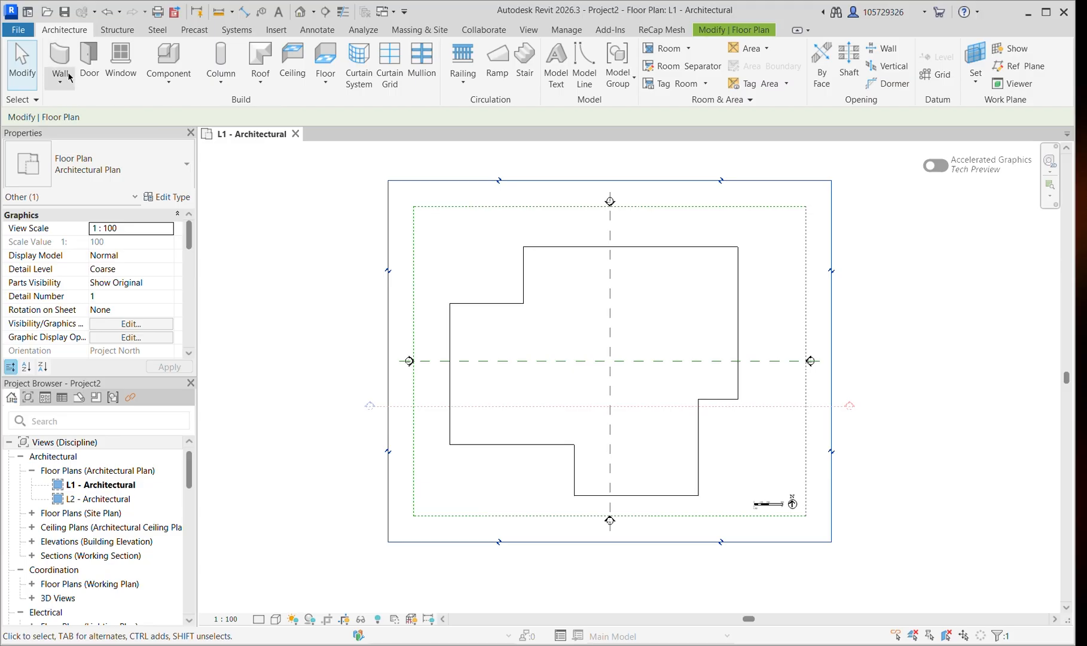
pyautogui.press('w')
pyautogui.press('a')
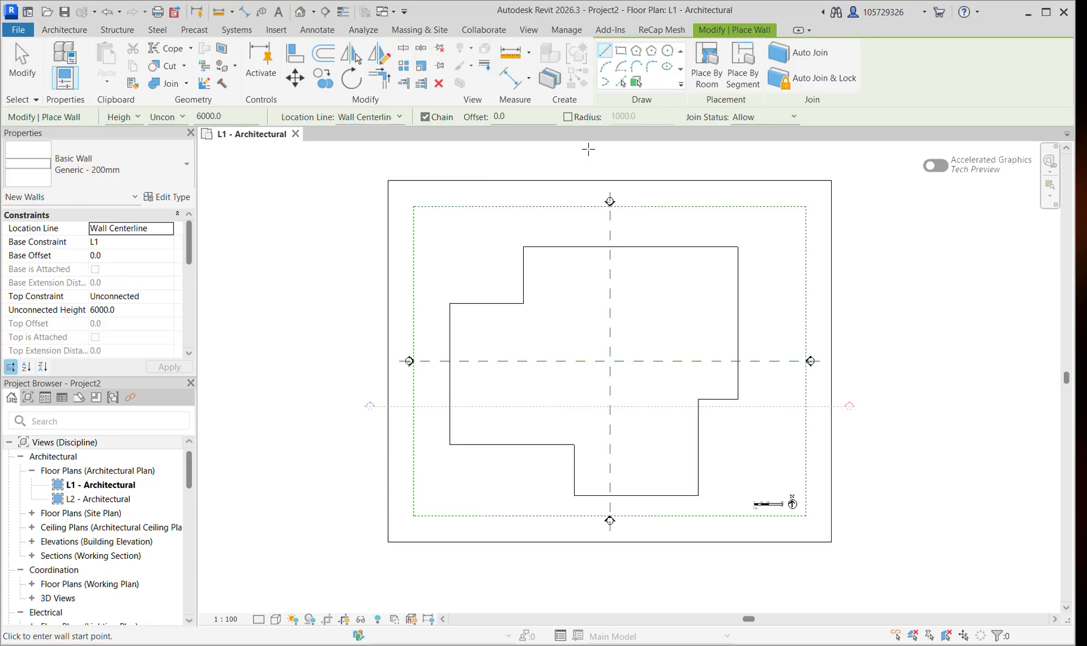
pyautogui.click(54, 157)
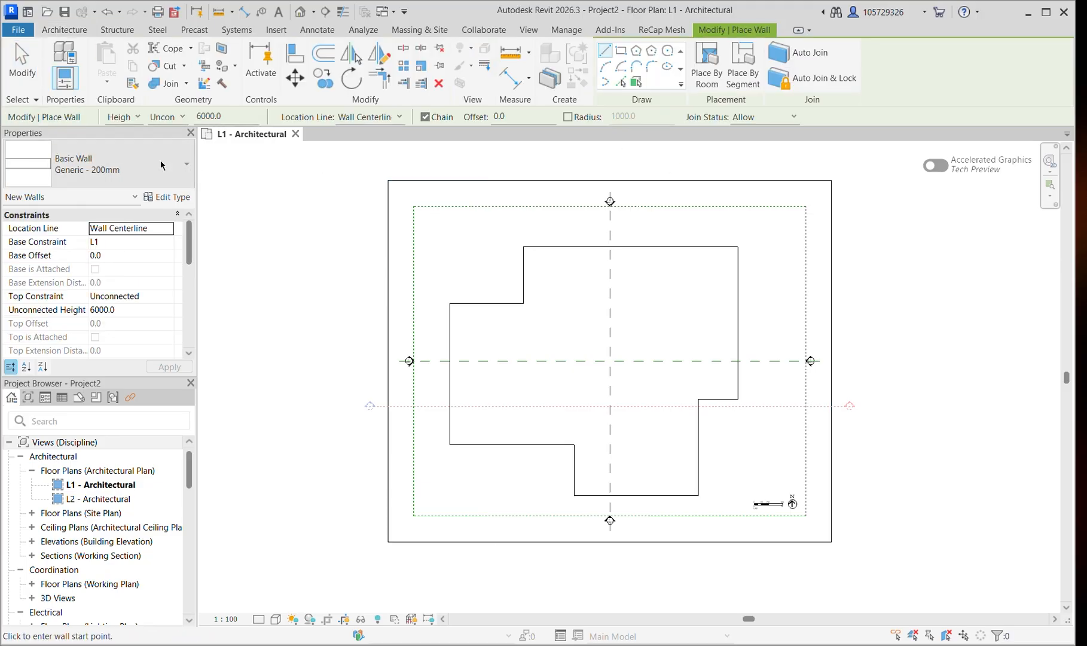
pyautogui.moveTo(186, 308); pyautogui.dragTo(274, 243)
pyautogui.scroll(-2, 96, 323)
pyautogui.scroll(-4, 93, 323)
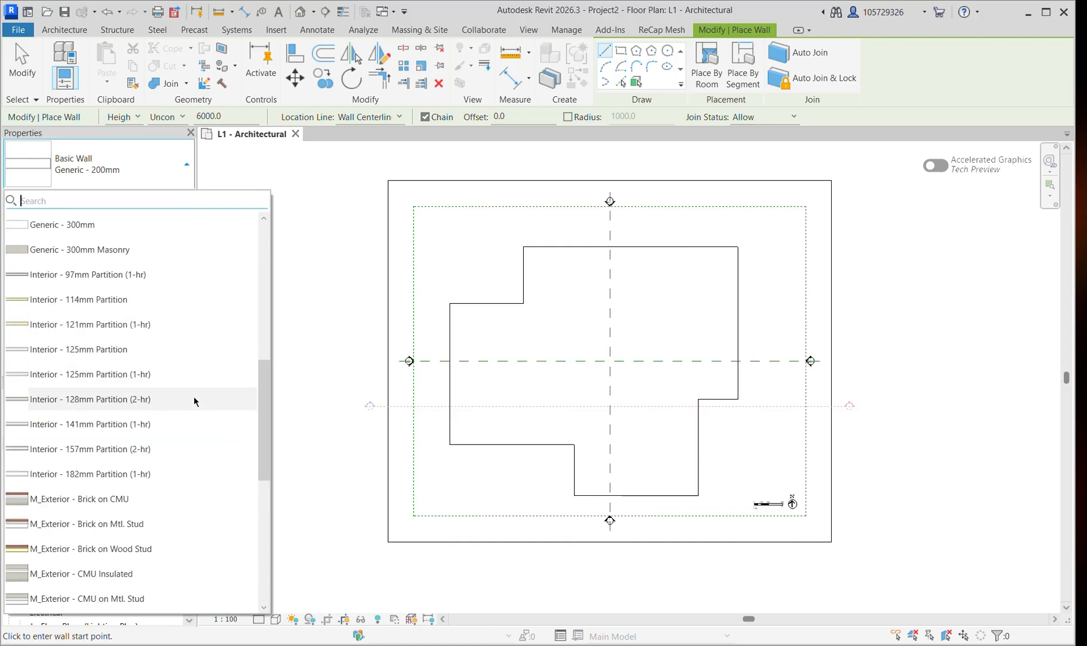
pyautogui.moveTo(261, 424); pyautogui.dragTo(282, 249)
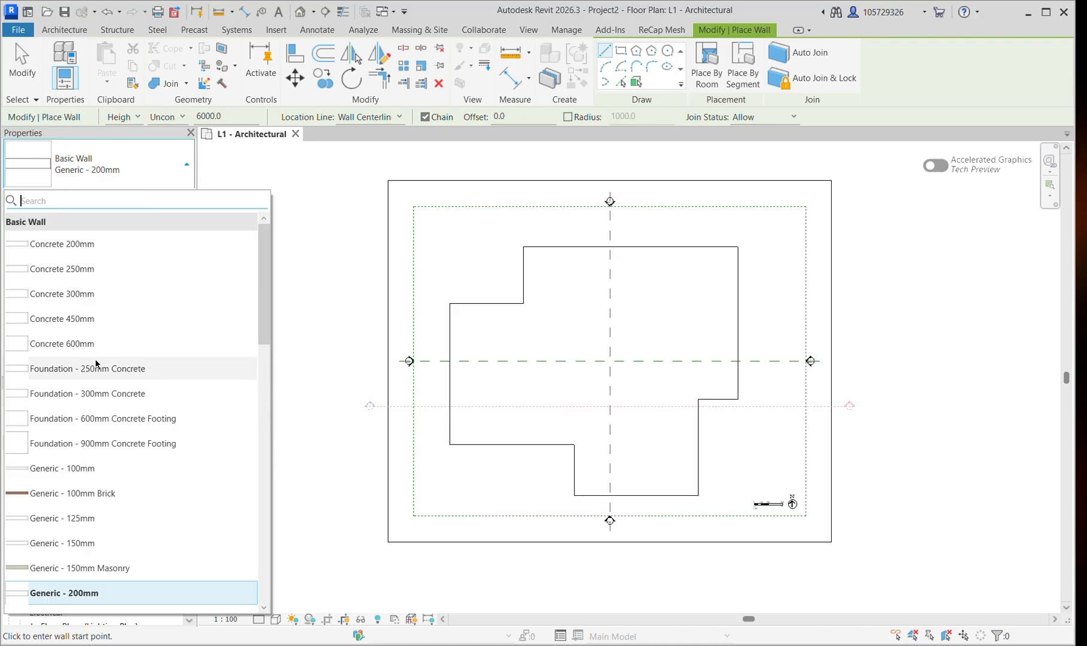
pyautogui.scroll(-2, 127, 297)
pyautogui.scroll(-7, 127, 296)
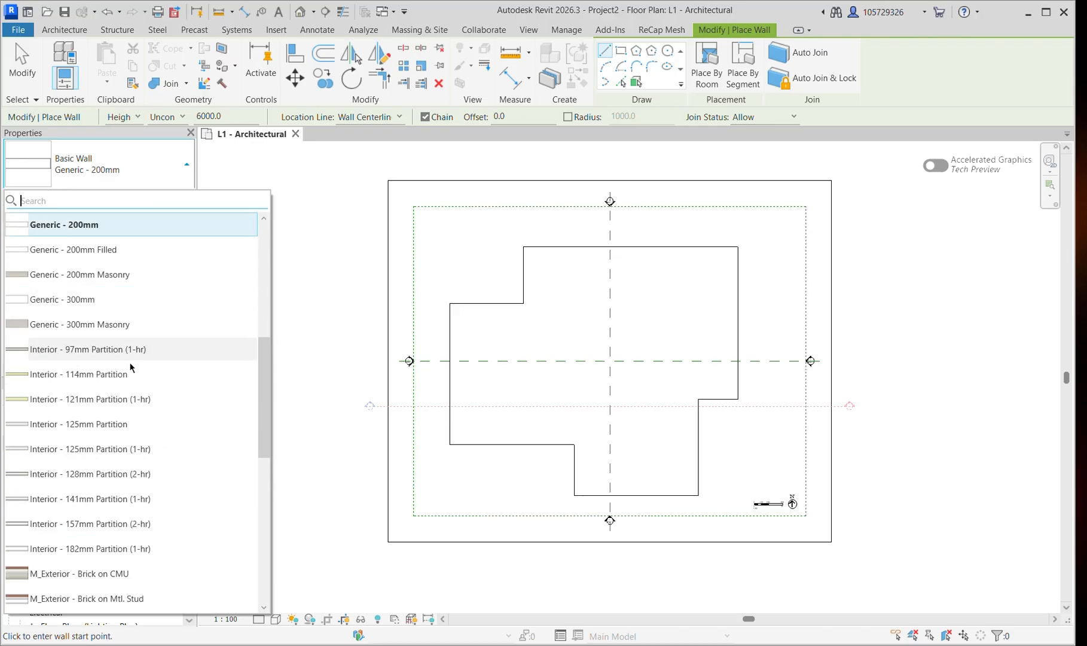
pyautogui.scroll(8, 138, 323)
pyautogui.scroll(1, 149, 336)
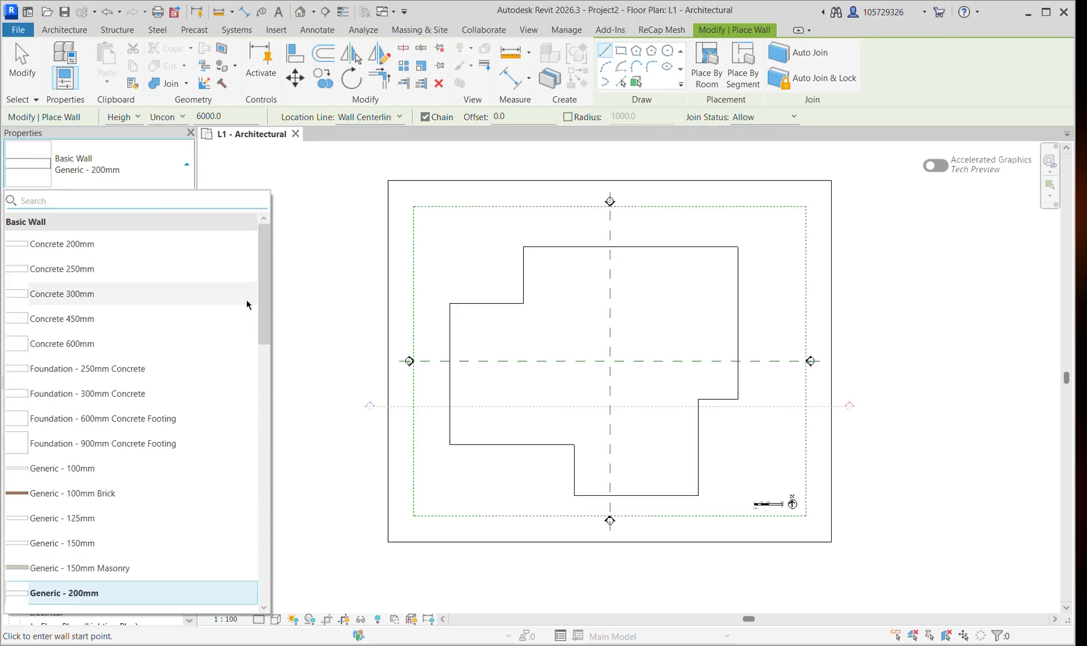
pyautogui.scroll(-3, 141, 417)
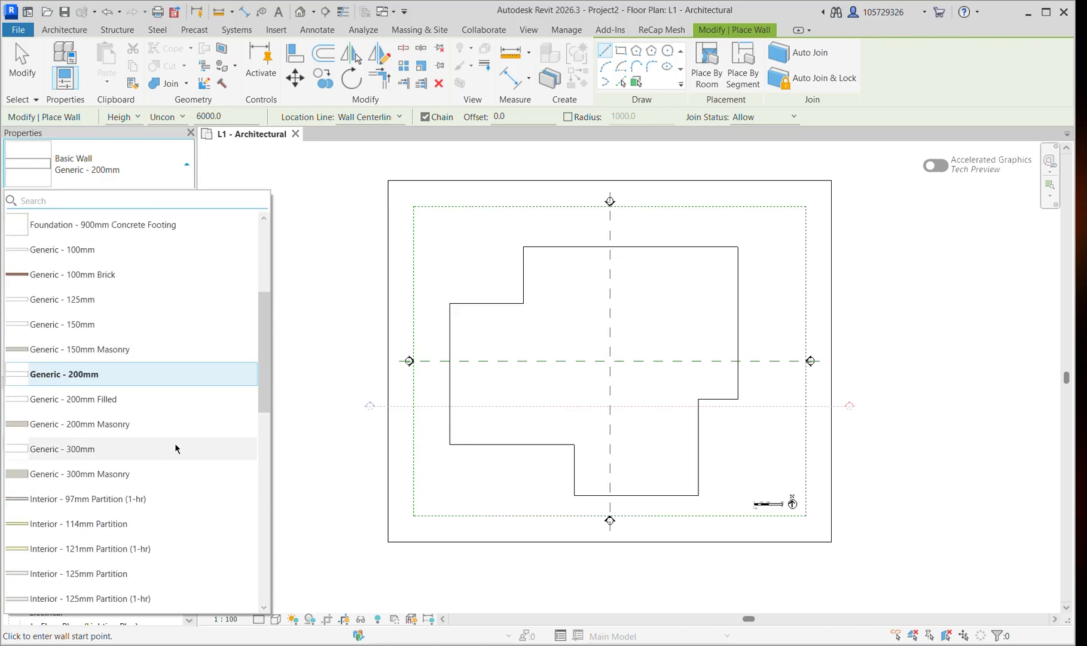
pyautogui.click(165, 380)
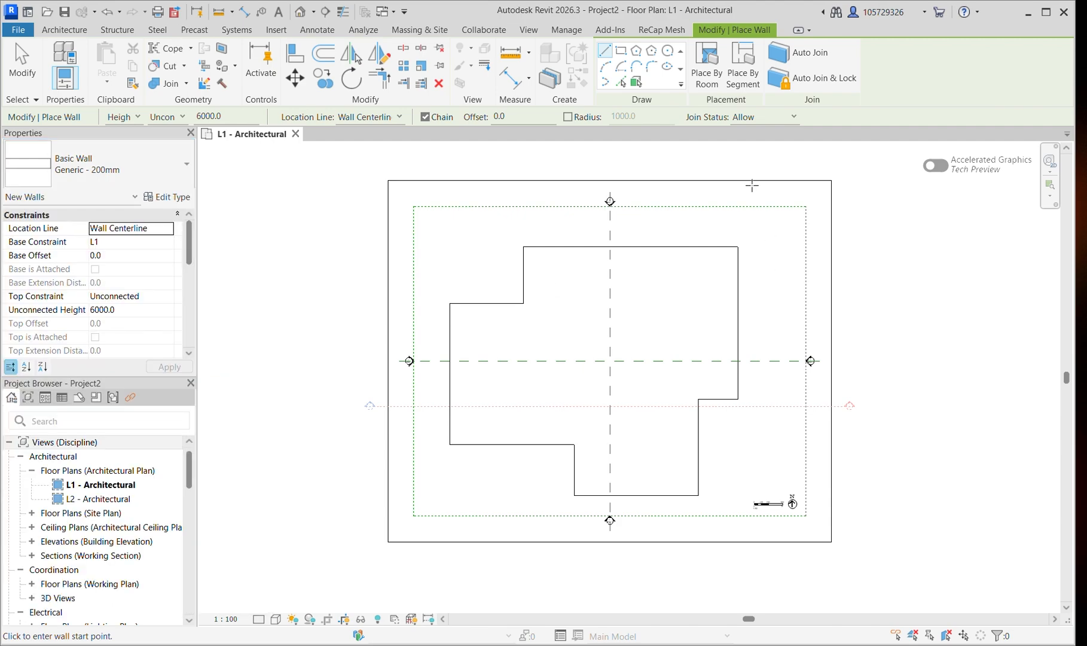
# Draw Generic - 200mm walls point to point along the slab's upper edge, the upper-left vertical edge and the adjoining horizontal edge.
pyautogui.scroll(3, 739, 246)
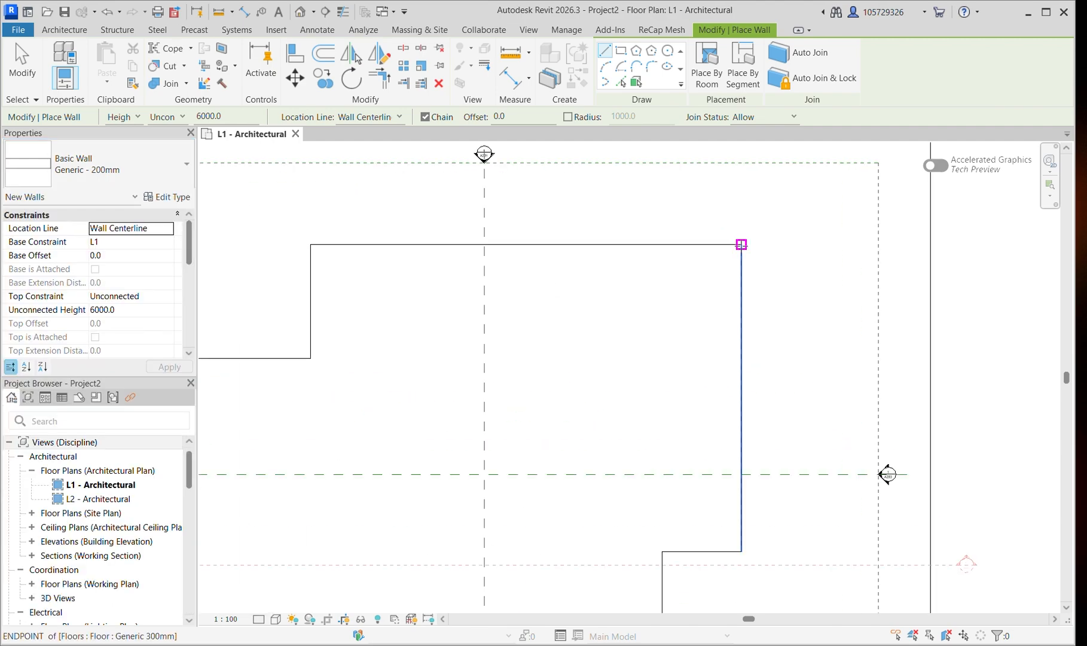
pyautogui.click(742, 244)
pyautogui.click(311, 244)
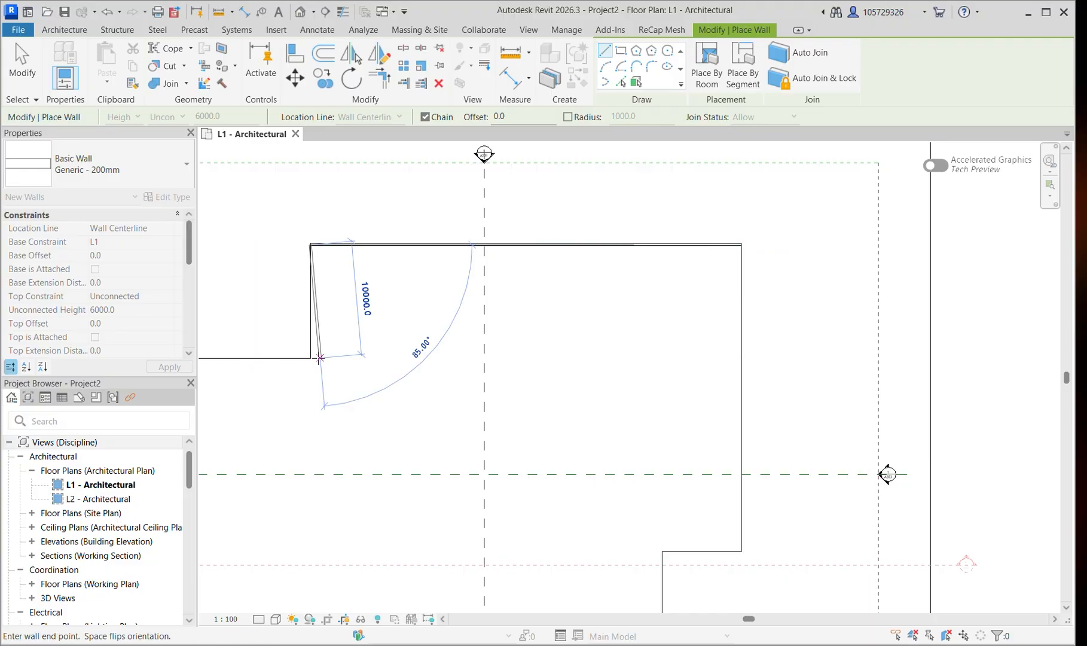
pyautogui.click(311, 358)
pyautogui.moveTo(386, 333); pyautogui.dragTo(681, 333, button='middle')
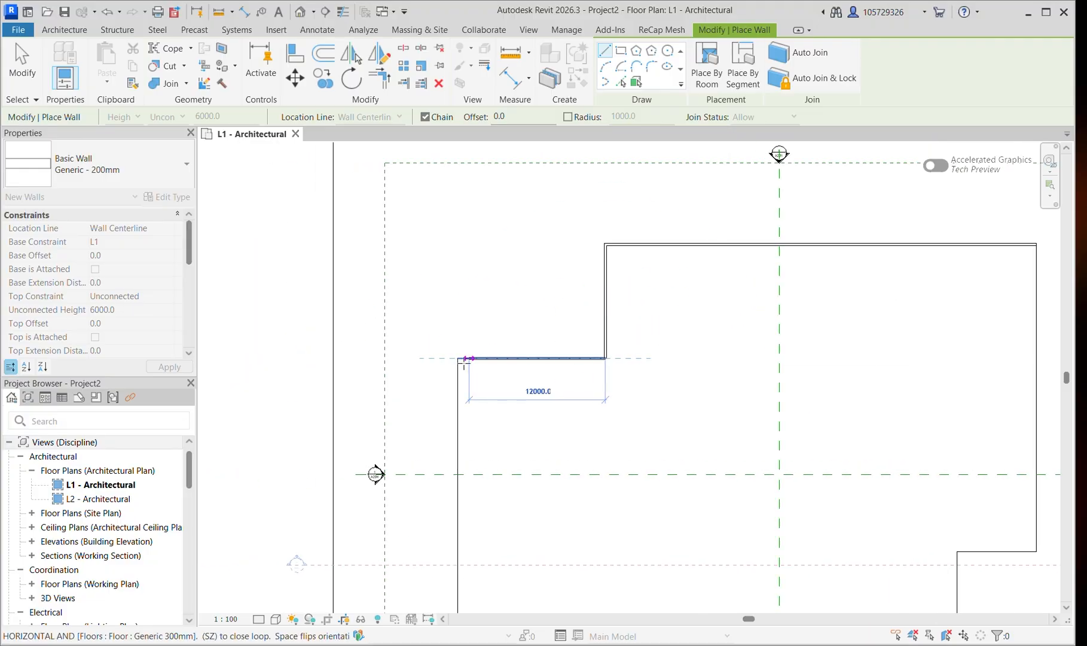
pyautogui.click(465, 359)
pyautogui.scroll(-2, 496, 254)
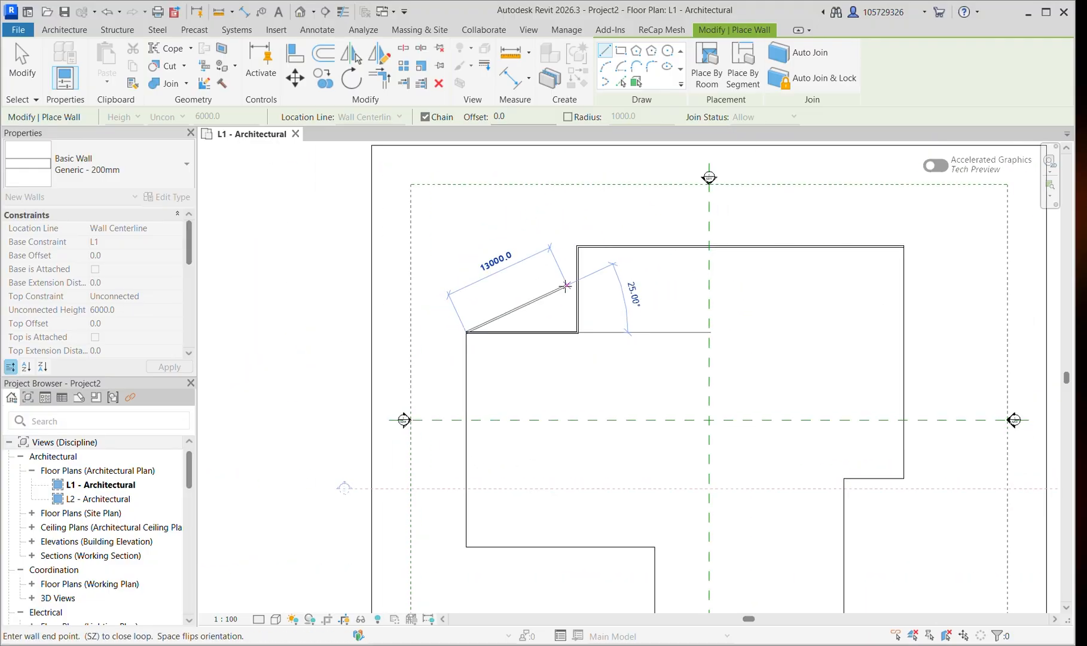
# Stop the wall chain and remove the walls just drawn along the slab's upper and upper-left edges.
pyautogui.press('Escape')
pyautogui.press('Escape')
pyautogui.scroll(2, 658, 295)
pyautogui.press('Escape')
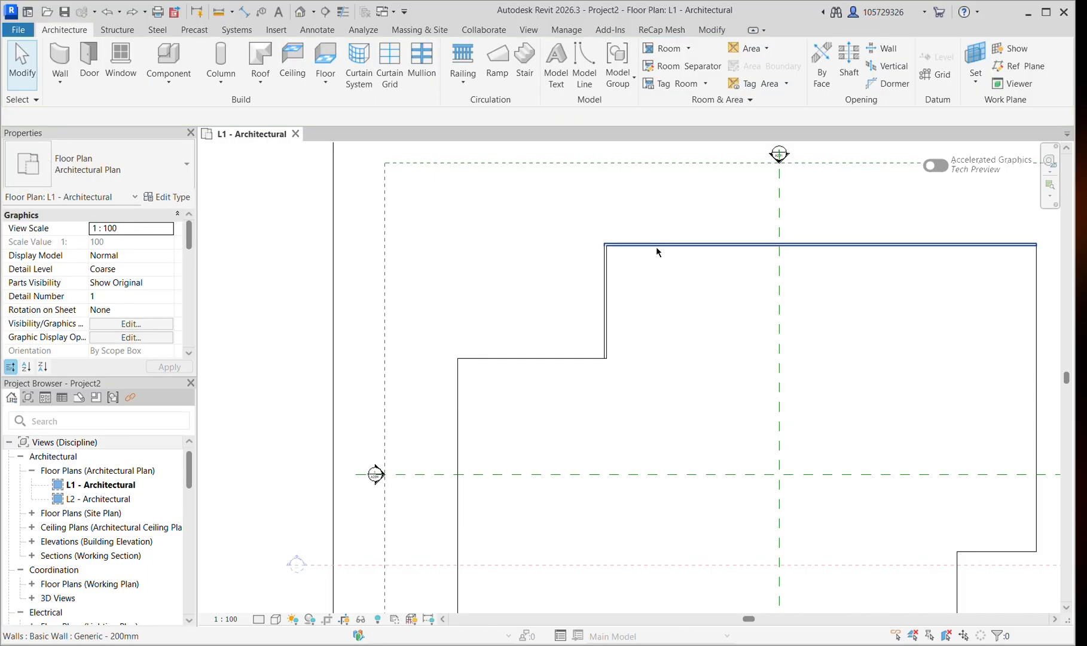
pyautogui.click(656, 247)
pyautogui.press('Escape')
pyautogui.moveTo(601, 272); pyautogui.dragTo(517, 270, button='middle')
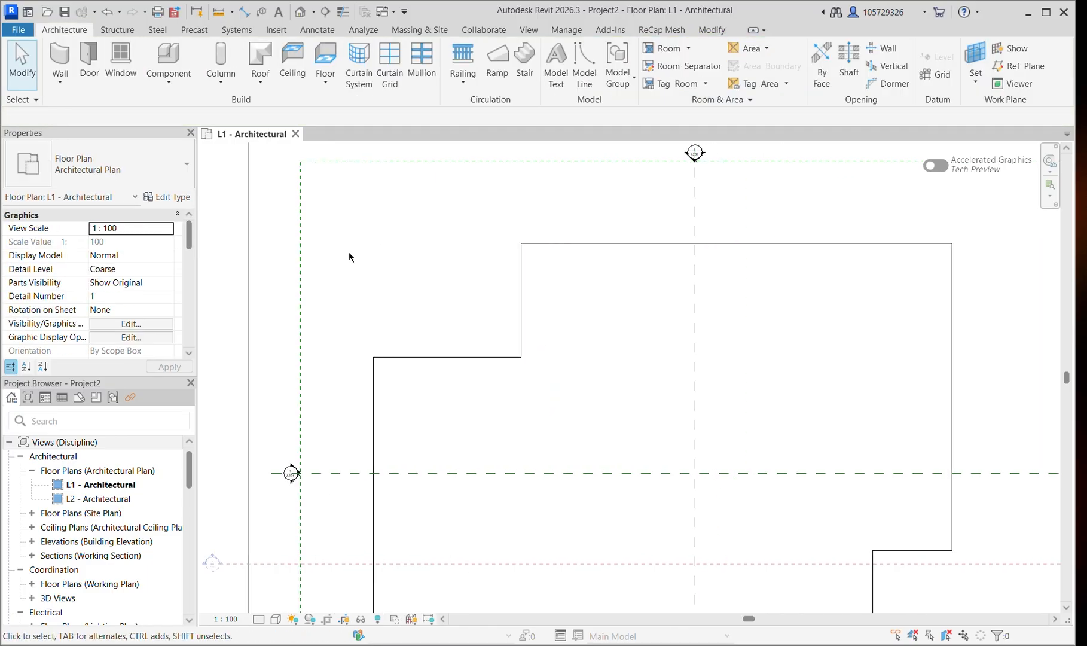
# Create Generic - 200mm walls by picking the slab's upper edge, both upper-left step edges and the long left edge.
pyautogui.click(69, 61)
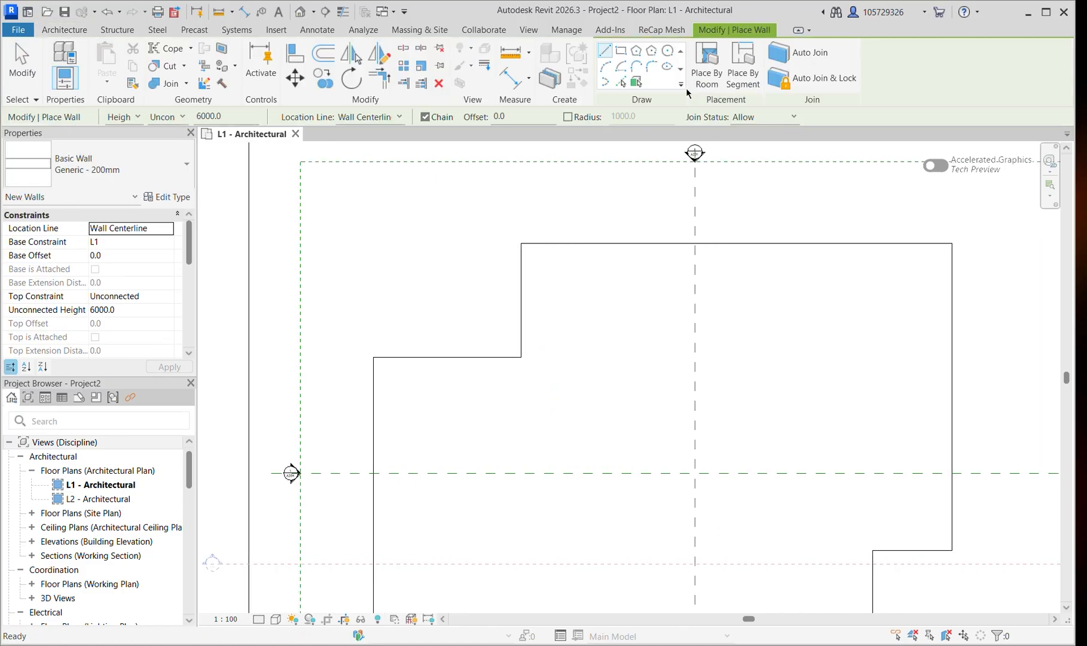
pyautogui.scroll(-5, 856, 289)
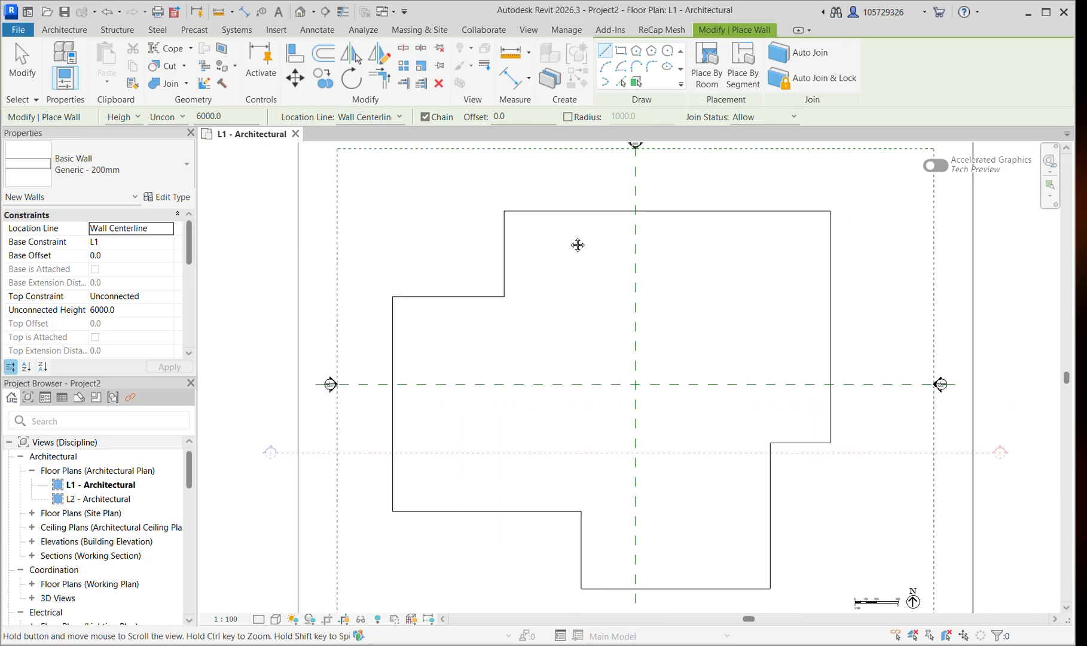
pyautogui.moveTo(516, 273); pyautogui.dragTo(471, 388, button='middle')
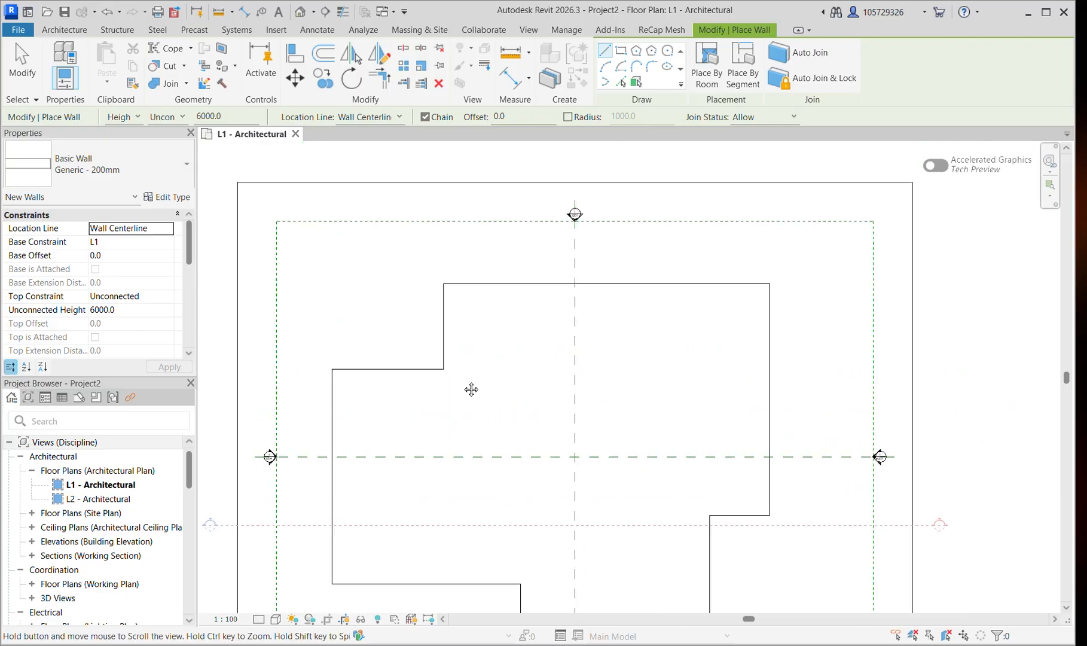
pyautogui.click(623, 85)
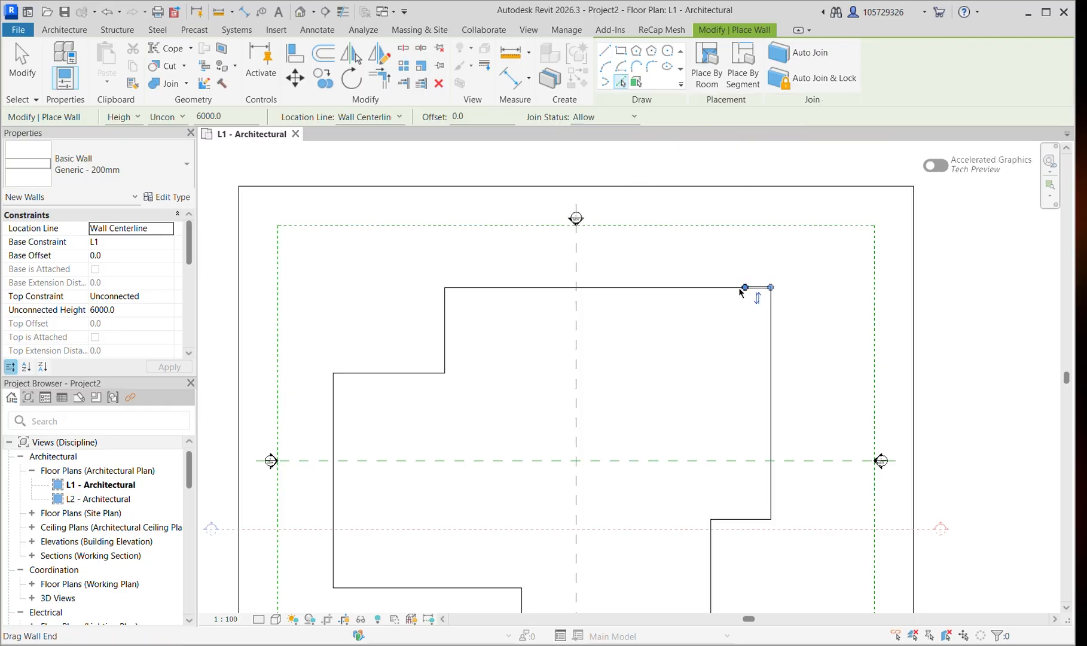
pyautogui.click(715, 292)
pyautogui.click(443, 308)
pyautogui.moveTo(457, 382); pyautogui.dragTo(614, 327, button='middle')
pyautogui.click(554, 319)
pyautogui.click(494, 351)
pyautogui.moveTo(632, 545); pyautogui.dragTo(561, 425, button='middle')
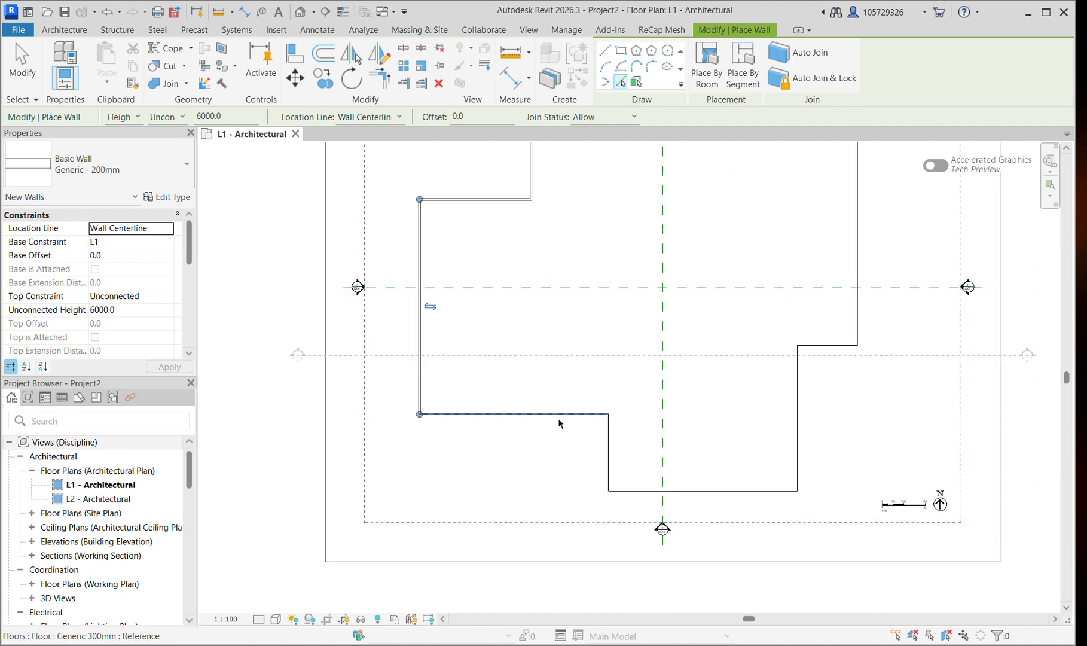
# Complete the perimeter walls by picking the remaining slab edges along the bottom, the lower-right step and the long right side.
pyautogui.click(583, 414)
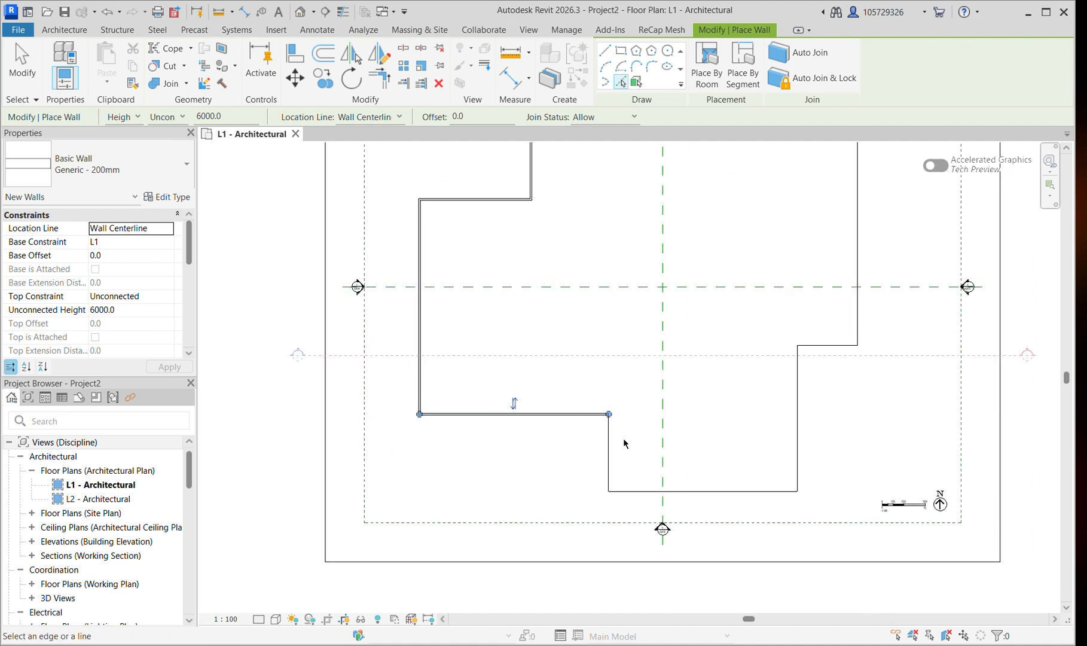
pyautogui.click(781, 493)
pyautogui.click(802, 413)
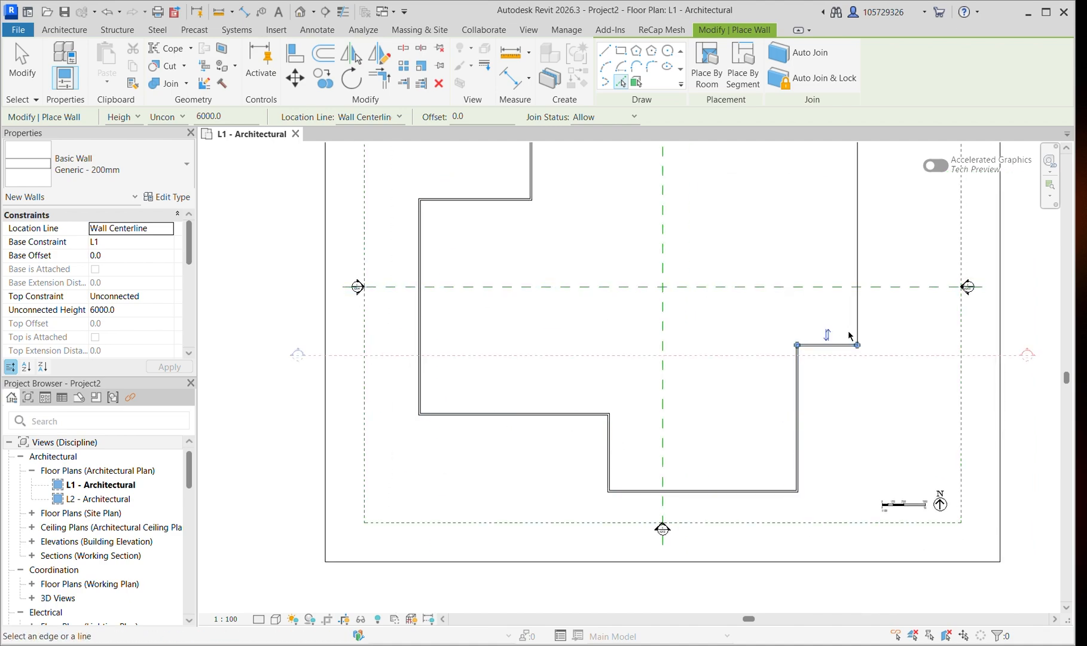
pyautogui.click(857, 269)
pyautogui.scroll(-2, 859, 210)
pyautogui.moveTo(778, 231); pyautogui.dragTo(714, 351, button='middle')
pyautogui.scroll(9, 855, 263)
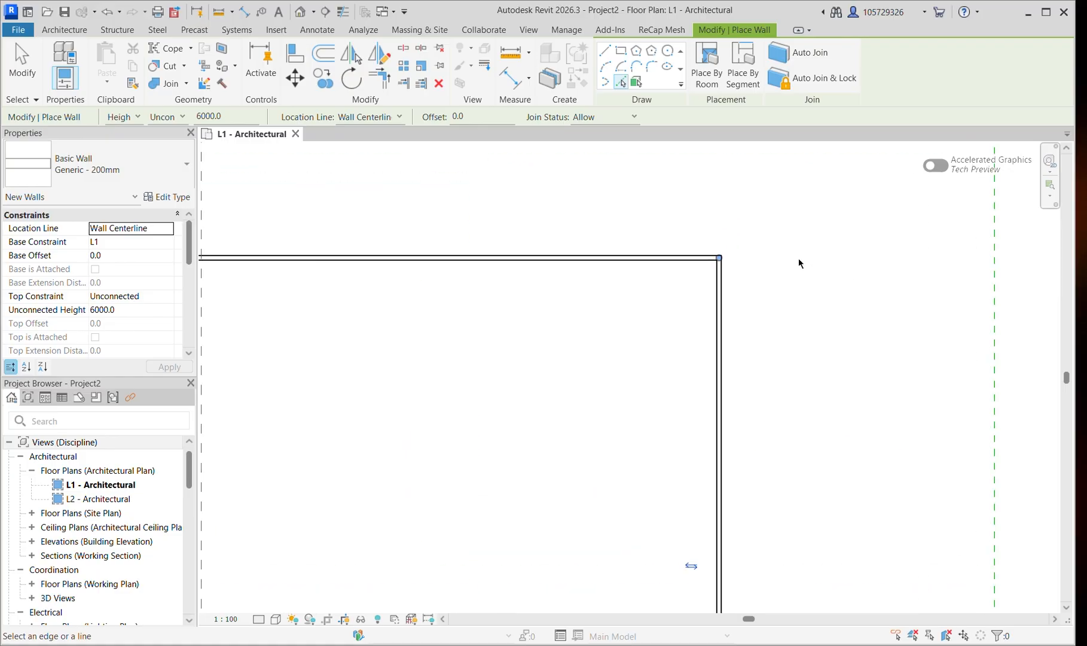
pyautogui.scroll(3, 687, 262)
pyautogui.scroll(-6, 778, 259)
pyautogui.moveTo(520, 340); pyautogui.dragTo(664, 308, button='middle')
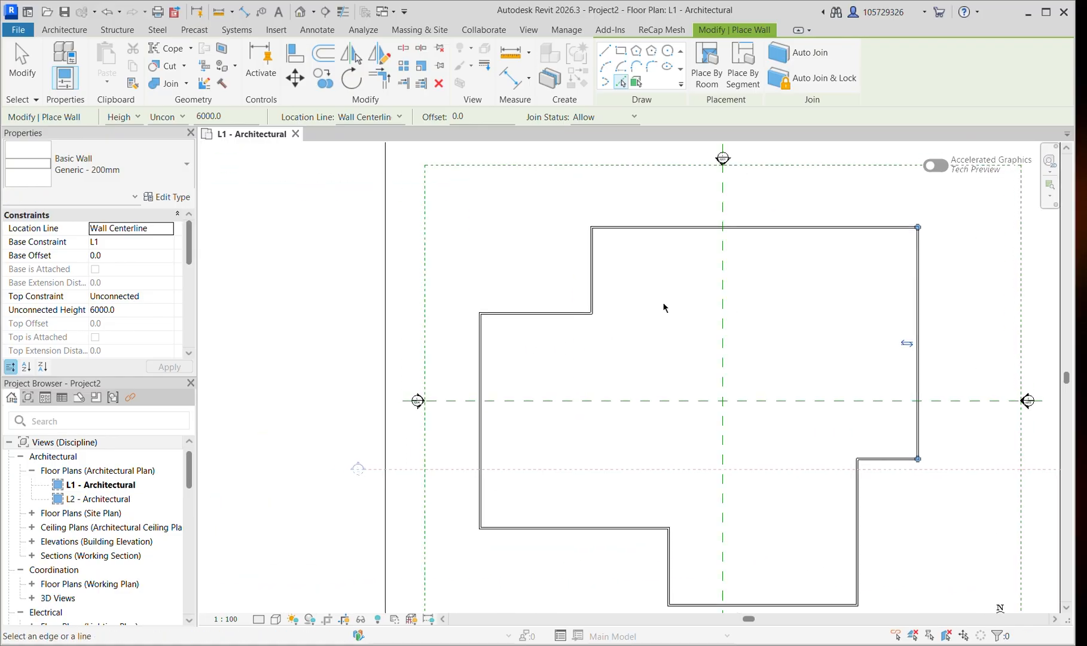
pyautogui.moveTo(562, 374); pyautogui.dragTo(508, 363, button='middle')
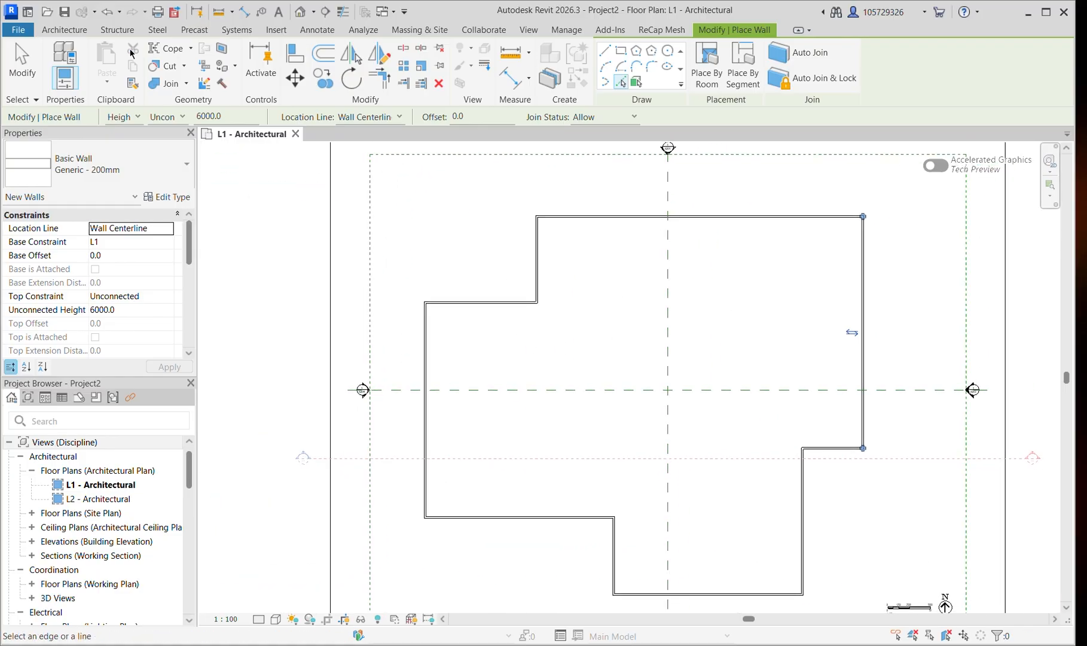
pyautogui.click(19, 30)
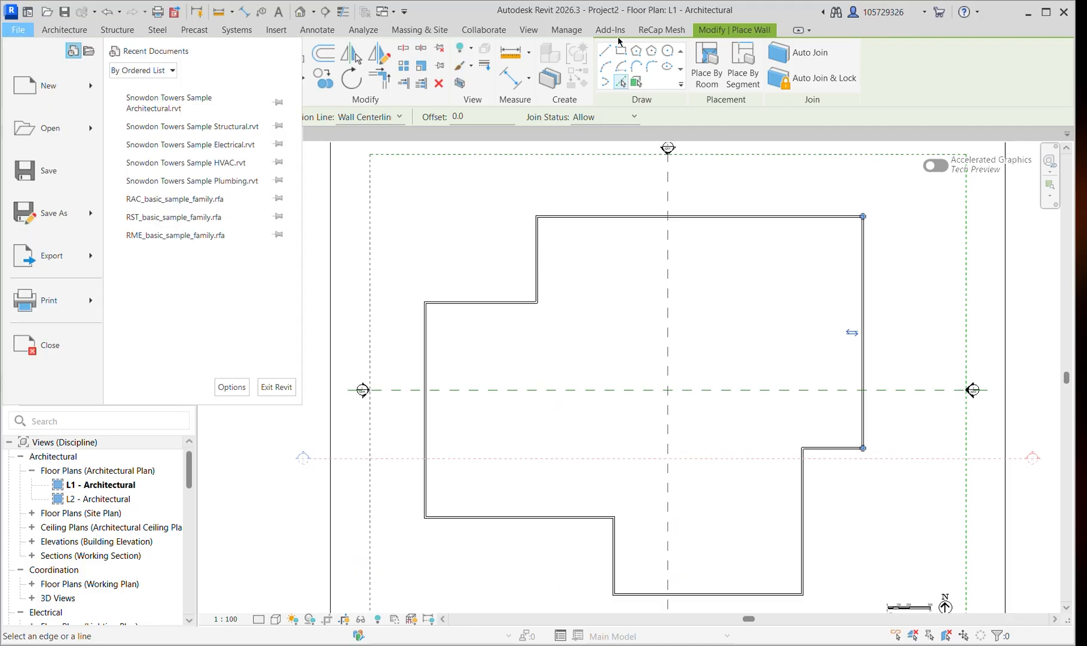
pyautogui.click(781, 23)
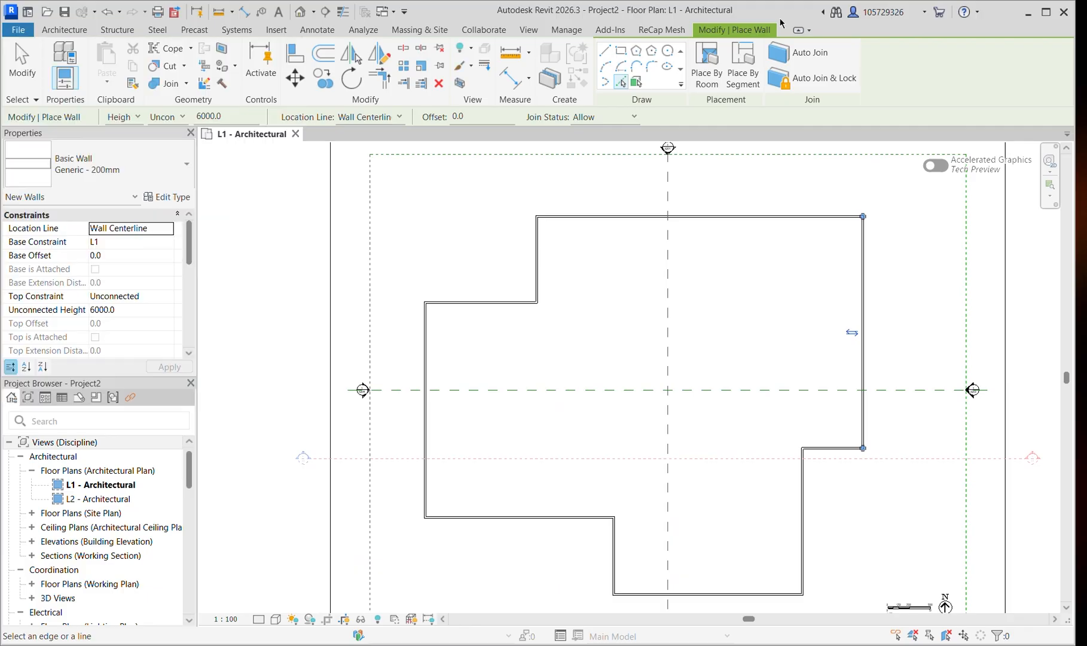
# Draw straight walls from the upper wall down and about 11100 mm across to the right wall, enclosing an upper-right corner room.
pyautogui.click(604, 51)
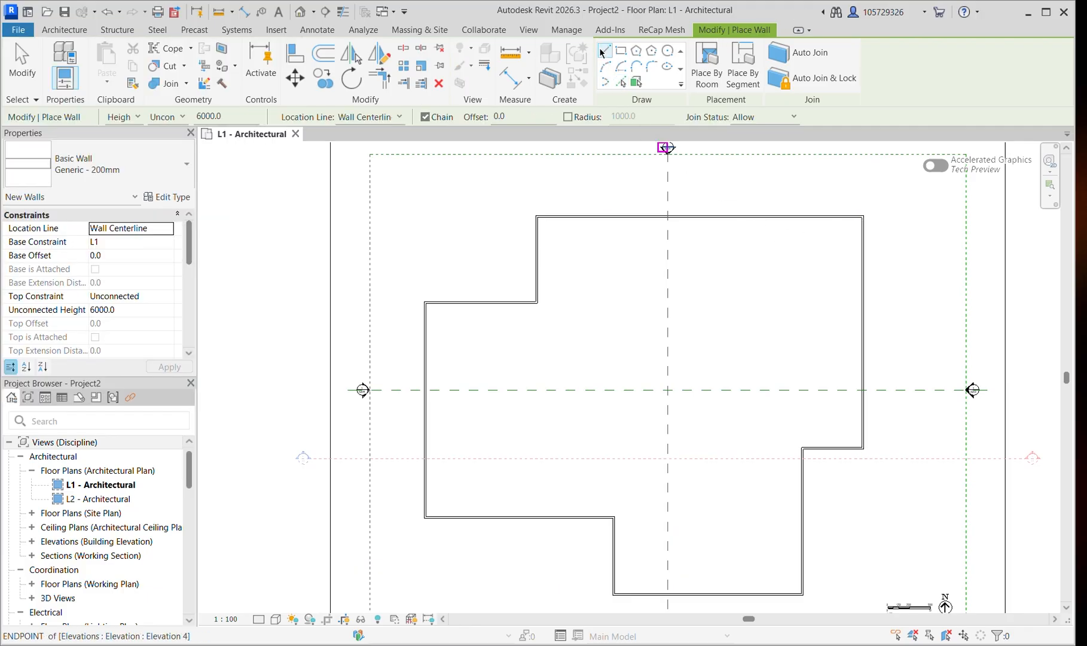
pyautogui.moveTo(741, 272); pyautogui.dragTo(598, 259, button='middle')
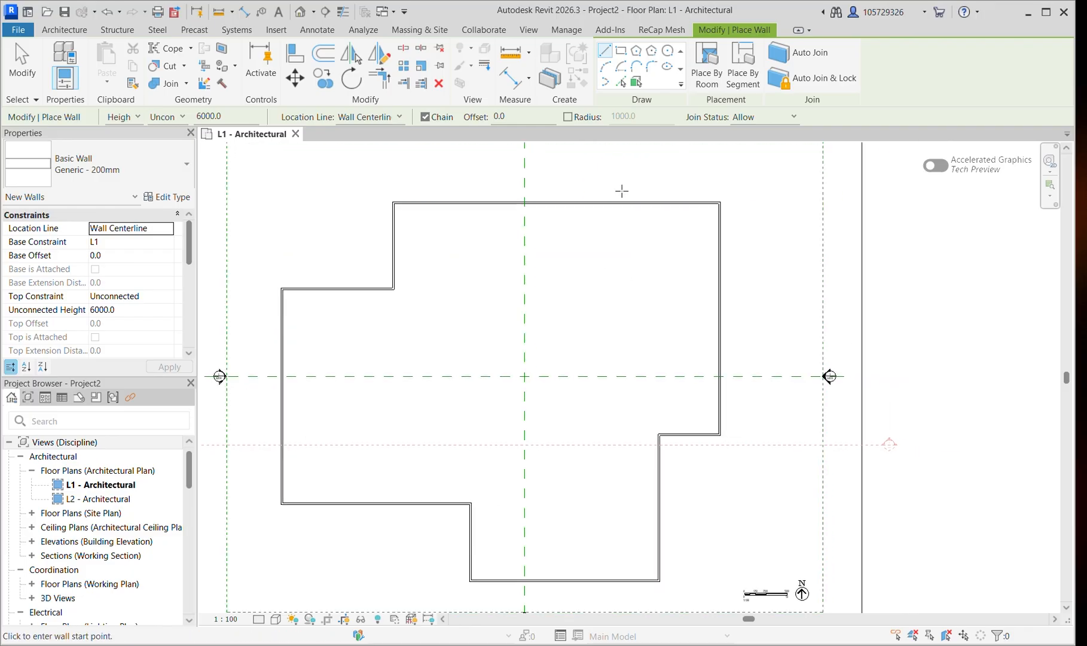
pyautogui.click(626, 203)
pyautogui.click(625, 280)
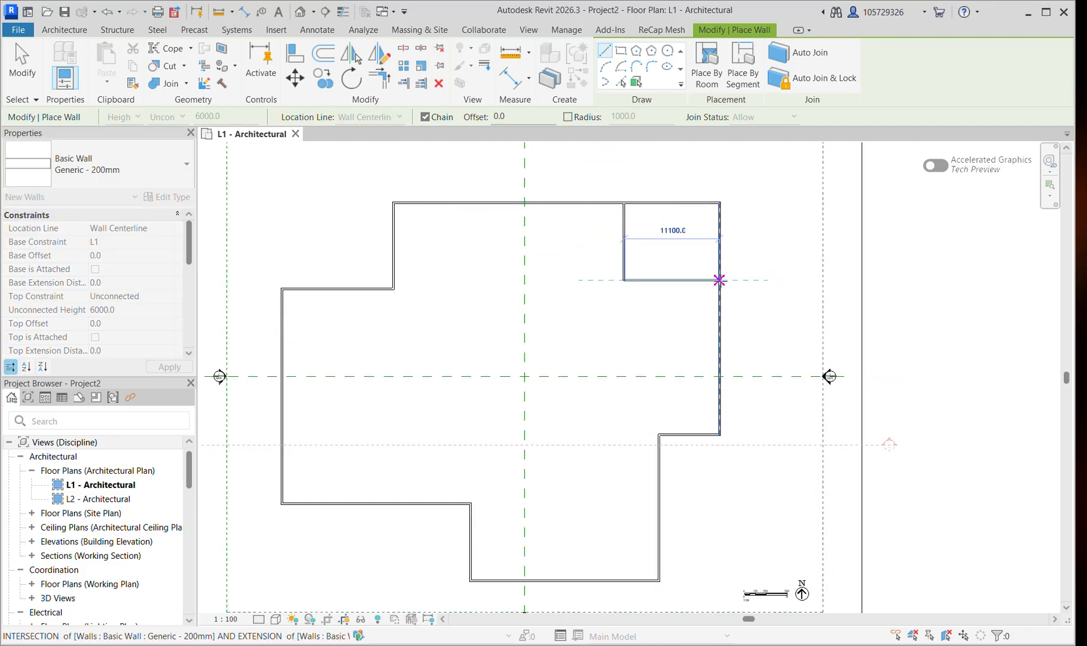
pyautogui.click(719, 279)
pyautogui.press('Escape')
# Draw chained walls from the right wall inward, down and back to the lower-right wall, ending about 9900 mm below the step.
pyautogui.scroll(1, 725, 358)
pyautogui.click(719, 342)
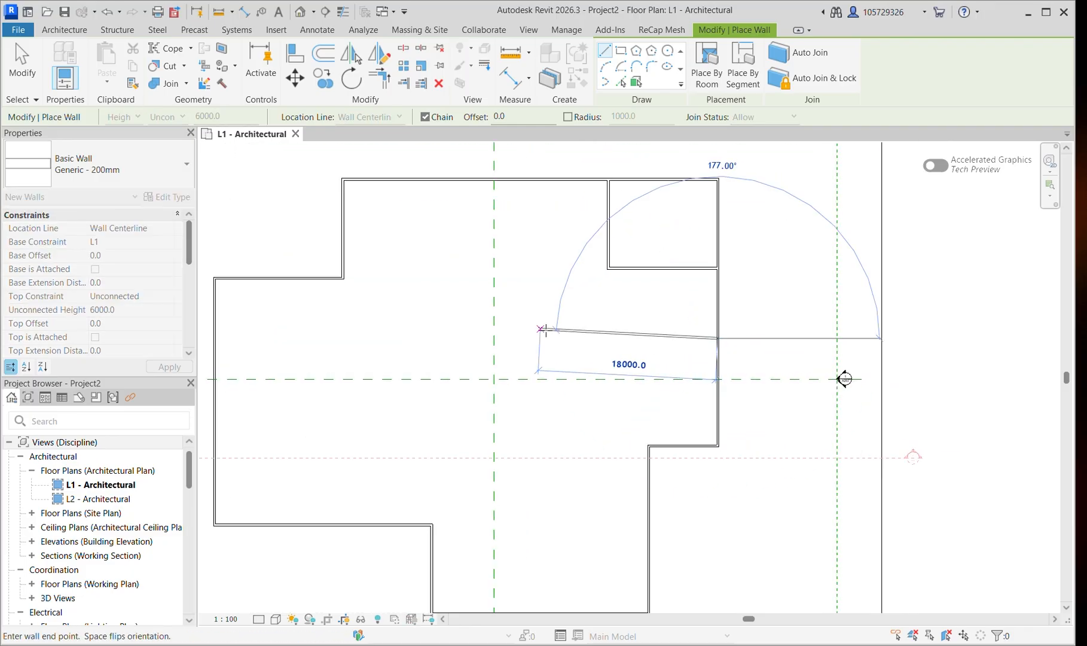
pyautogui.click(548, 338)
pyautogui.click(550, 546)
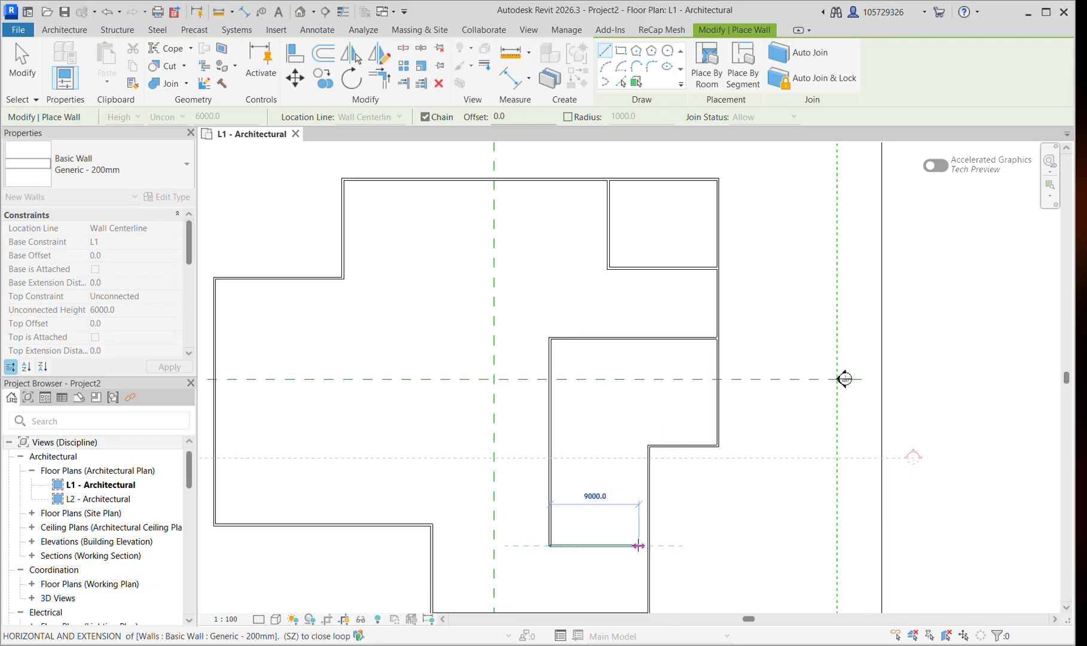
pyautogui.click(648, 545)
pyautogui.press('Escape')
# Draw walls from the upper wall down and across to the upper-left vertical wall, enclosing a room about 3800 mm deep.
pyautogui.moveTo(423, 295); pyautogui.dragTo(558, 315, button='middle')
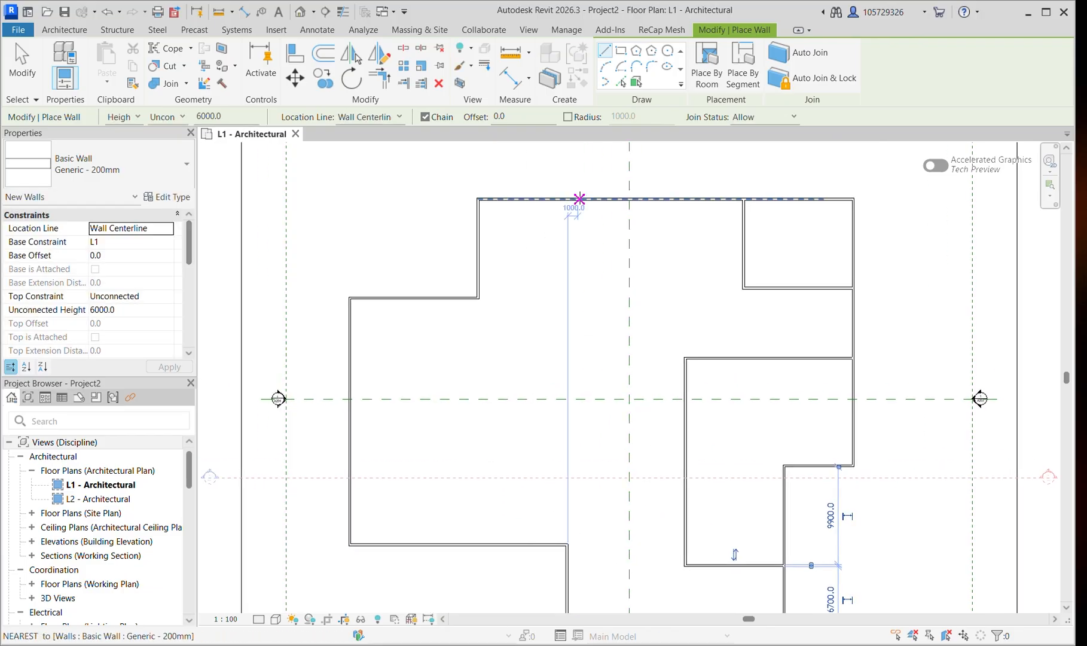
pyautogui.click(578, 199)
pyautogui.click(576, 238)
pyautogui.click(479, 238)
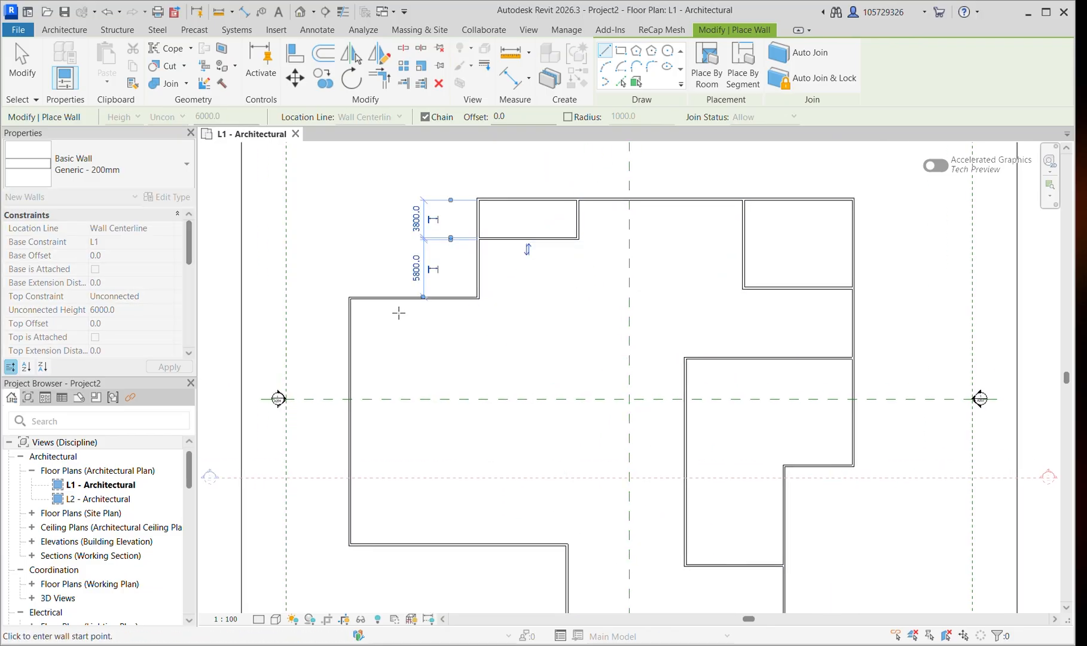
# Draw chained walls from the left wing's upper wall down, right, about 15800 mm down and about 1900 mm back, meeting the lower wall's end.
pyautogui.click(458, 298)
pyautogui.click(458, 386)
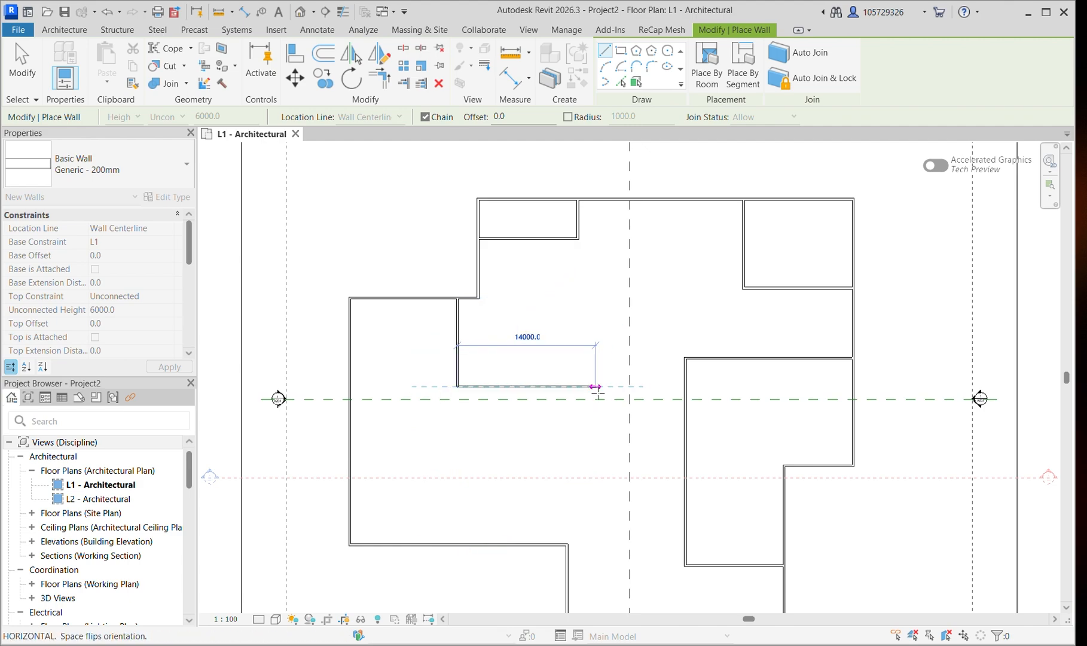
pyautogui.click(586, 387)
pyautogui.click(586, 544)
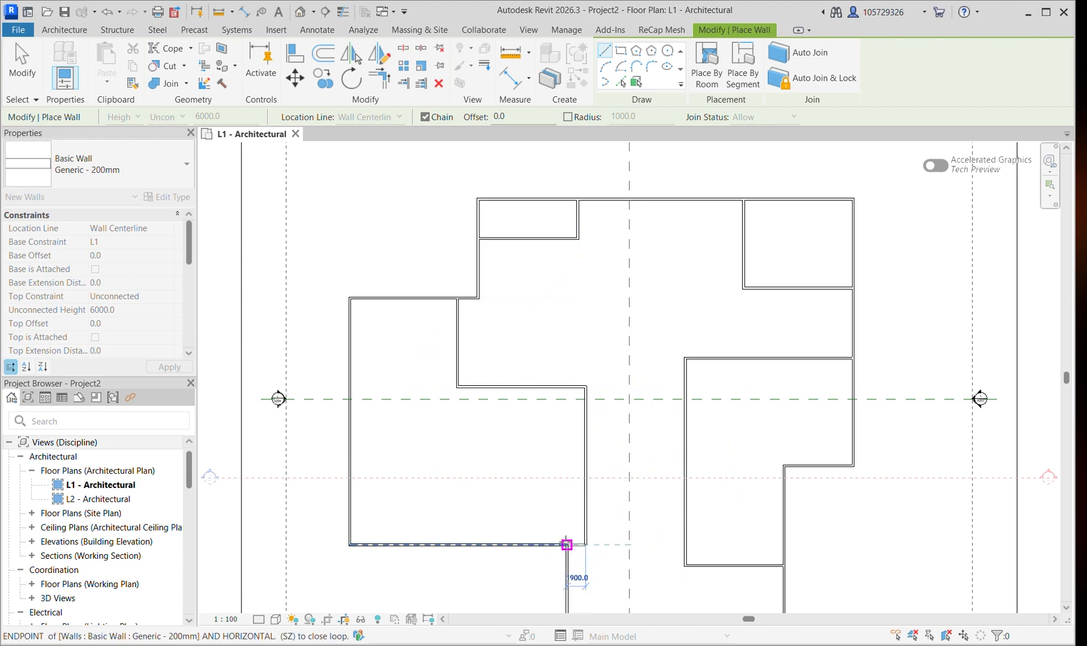
pyautogui.click(567, 545)
pyautogui.scroll(-2, 619, 247)
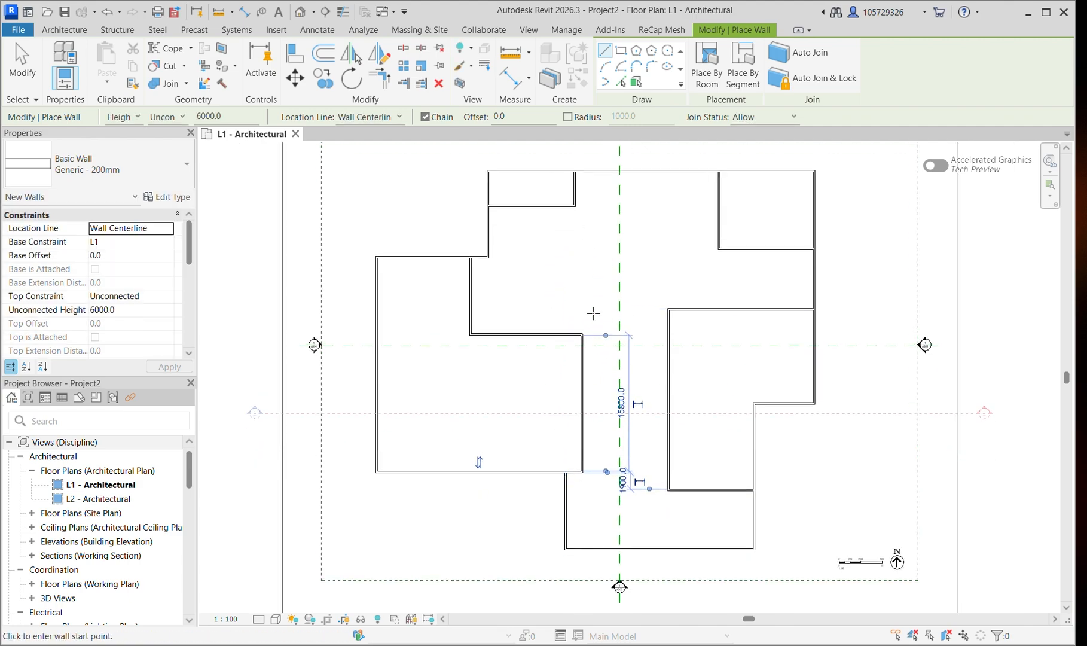
pyautogui.moveTo(593, 313); pyautogui.dragTo(502, 151, button='middle')
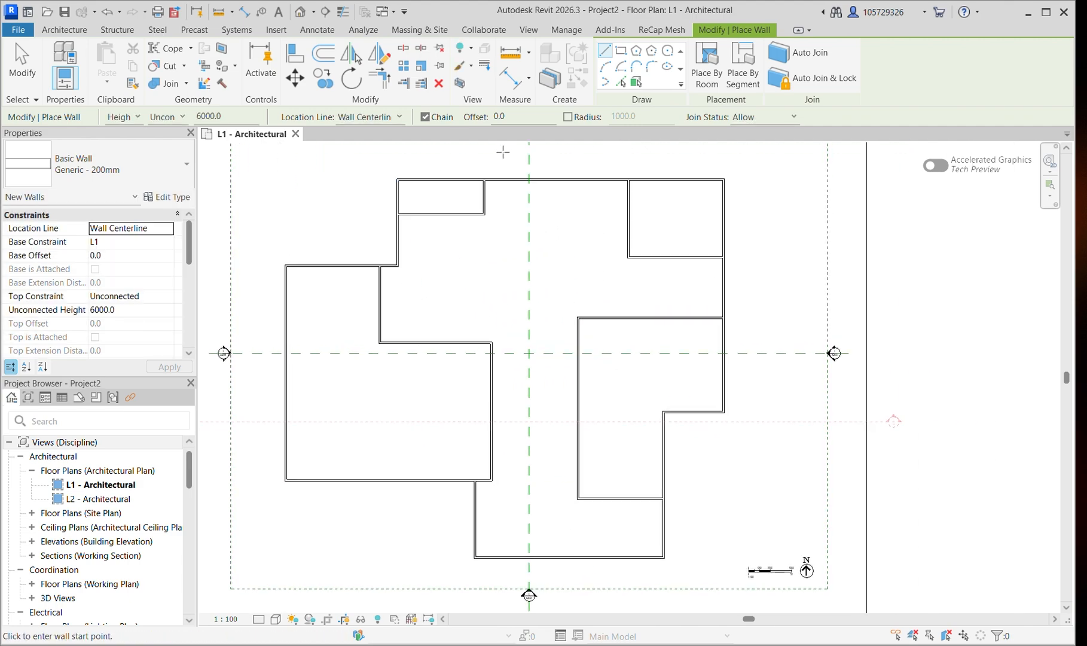
# Place M_Door-Passage-Single-Vision_Lite 900 x 2100mm doors in the upper-right room's left wall and the upper-left room's right and lower walls.
pyautogui.click(78, 34)
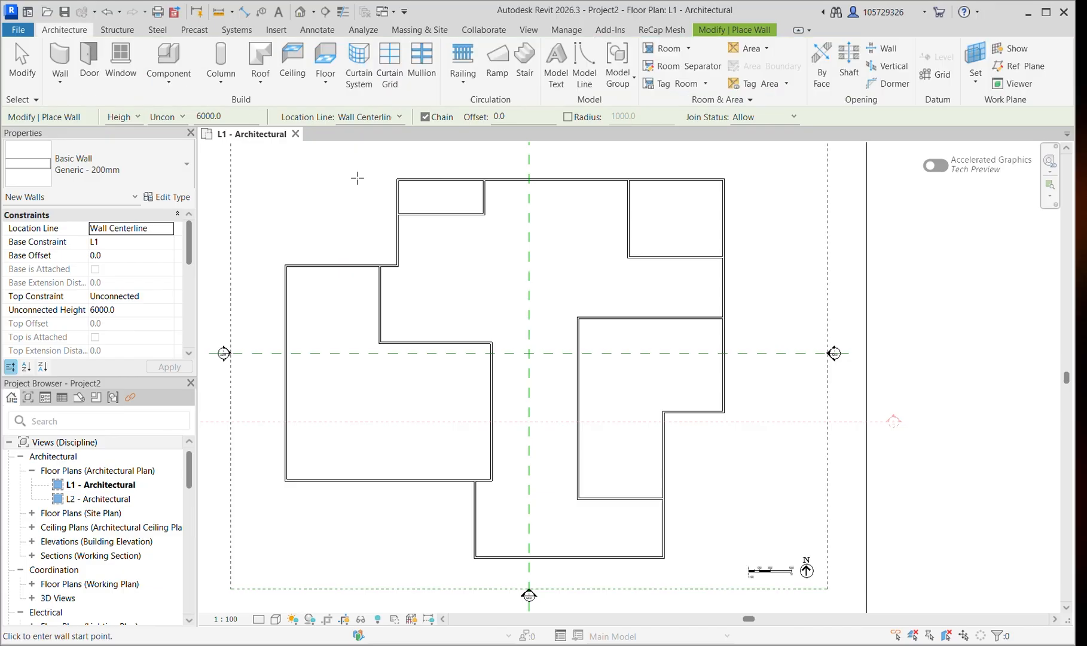
pyautogui.click(89, 65)
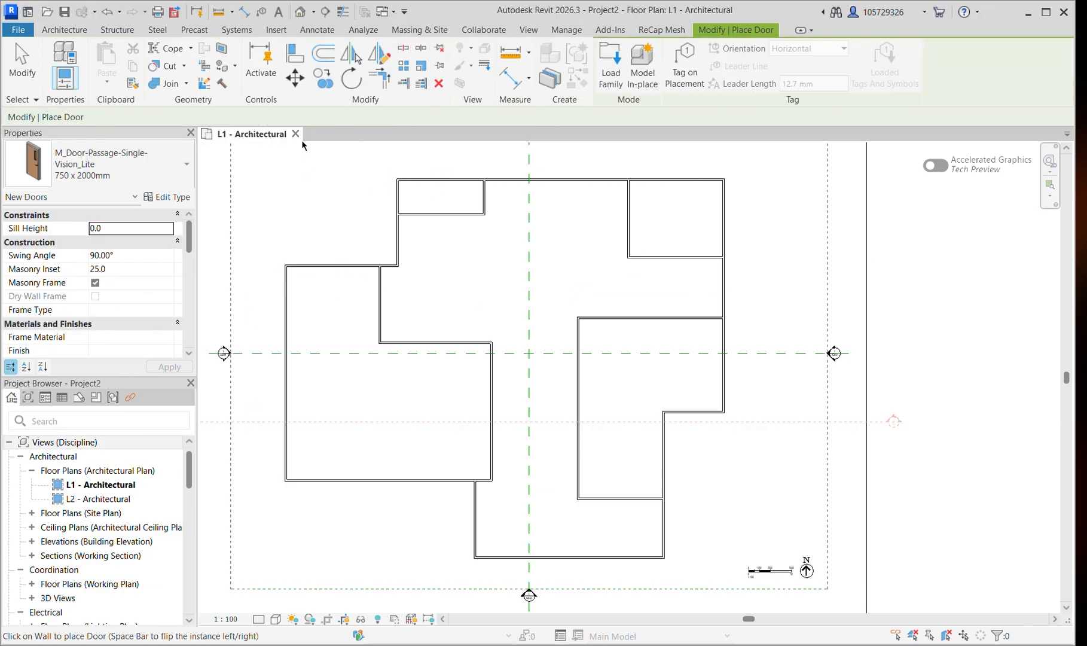
pyautogui.click(98, 166)
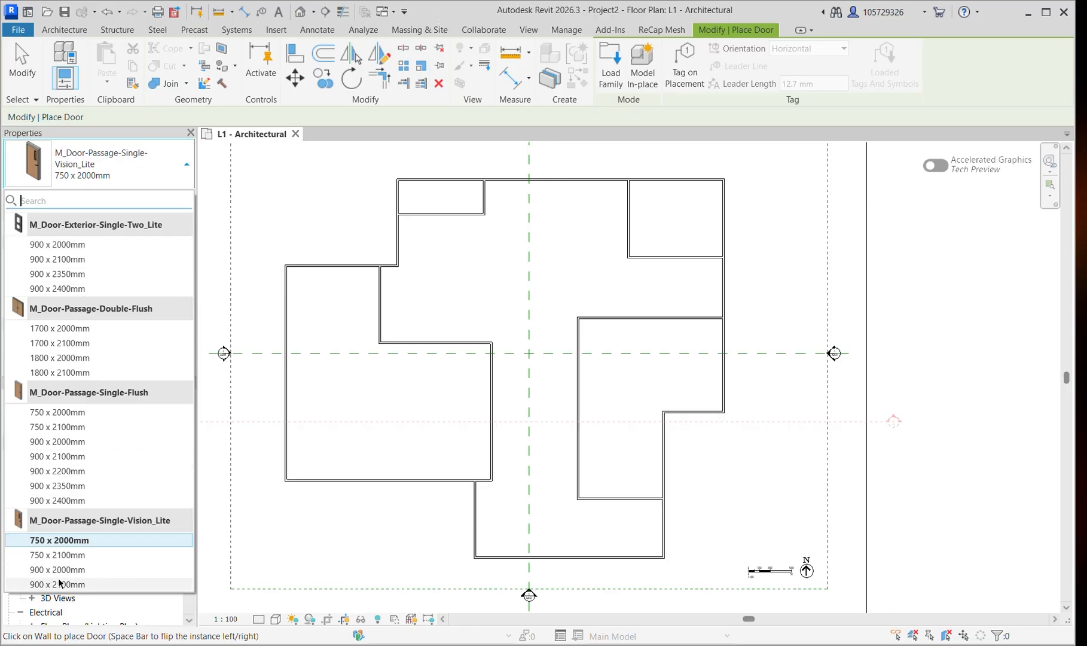
pyautogui.moveTo(83, 578)
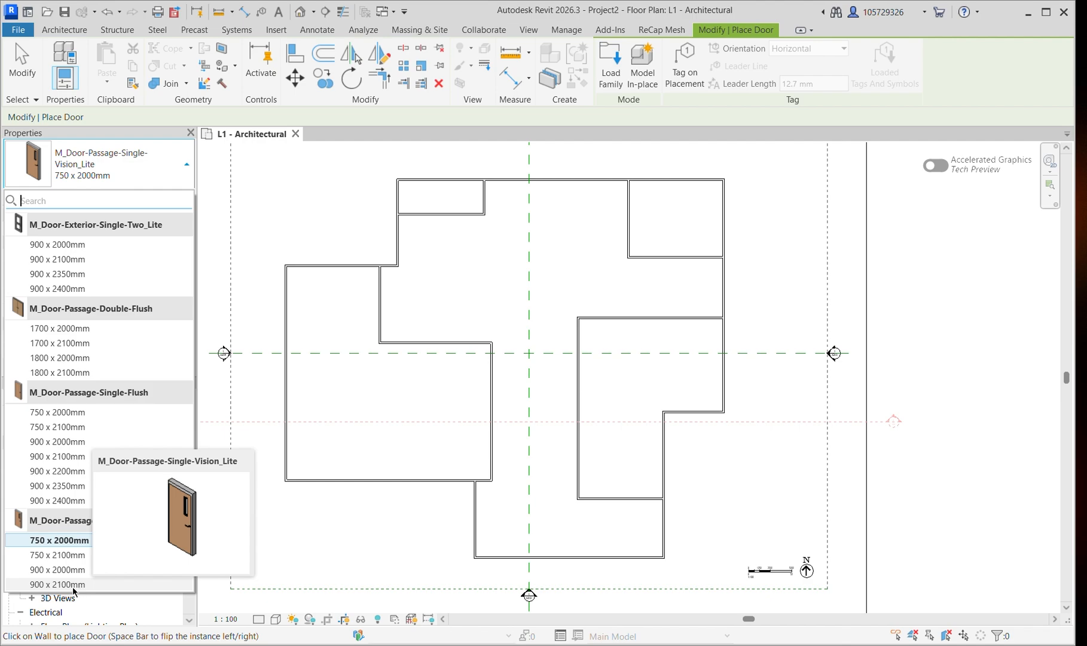
pyautogui.click(74, 588)
pyautogui.scroll(3, 553, 269)
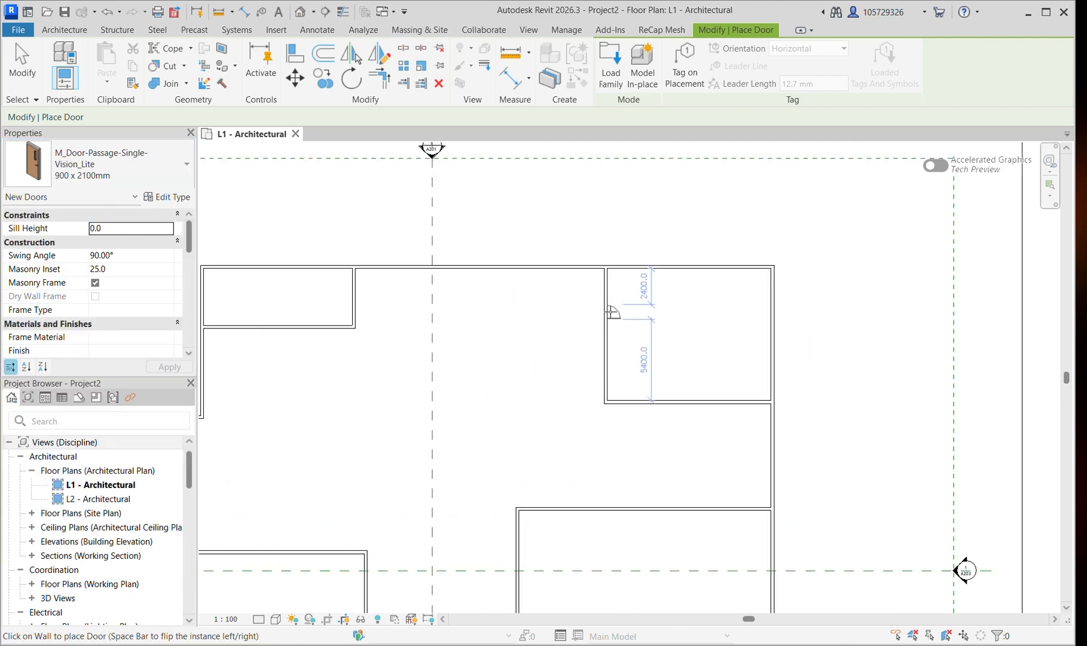
pyautogui.scroll(3, 612, 312)
pyautogui.moveTo(598, 296); pyautogui.dragTo(821, 275, button='middle')
pyautogui.click(439, 243)
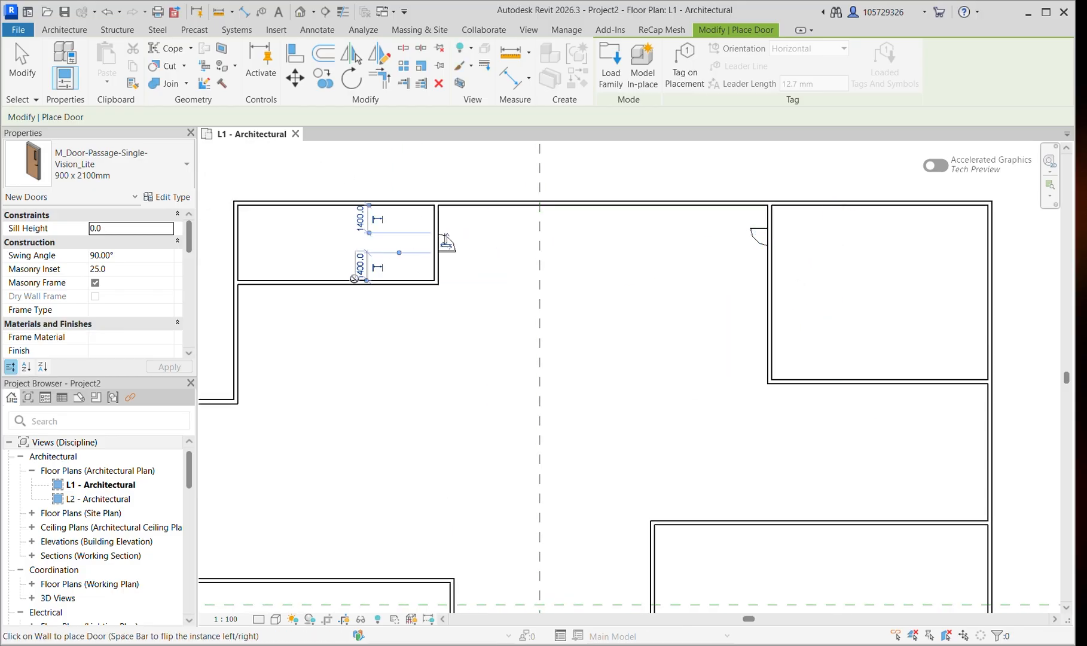
pyautogui.click(288, 284)
# Place one 900 x 2100mm door in the upper wall and one in the left wall of the large right-hand room.
pyautogui.scroll(-1, 438, 330)
pyautogui.moveTo(529, 407); pyautogui.dragTo(476, 260, button='middle')
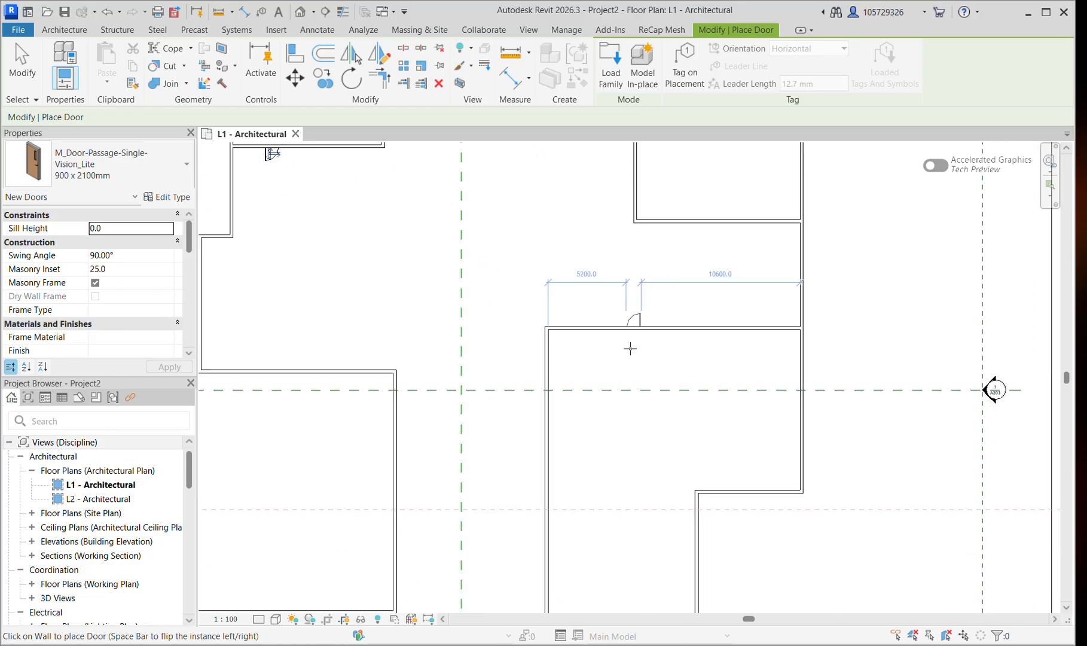
pyautogui.click(634, 329)
pyautogui.moveTo(607, 452); pyautogui.dragTo(704, 313, button='middle')
pyautogui.click(645, 347)
# Place two 900 x 2100mm doors in the large left-hand room's right wall and one in its short upper wall.
pyautogui.click(493, 353)
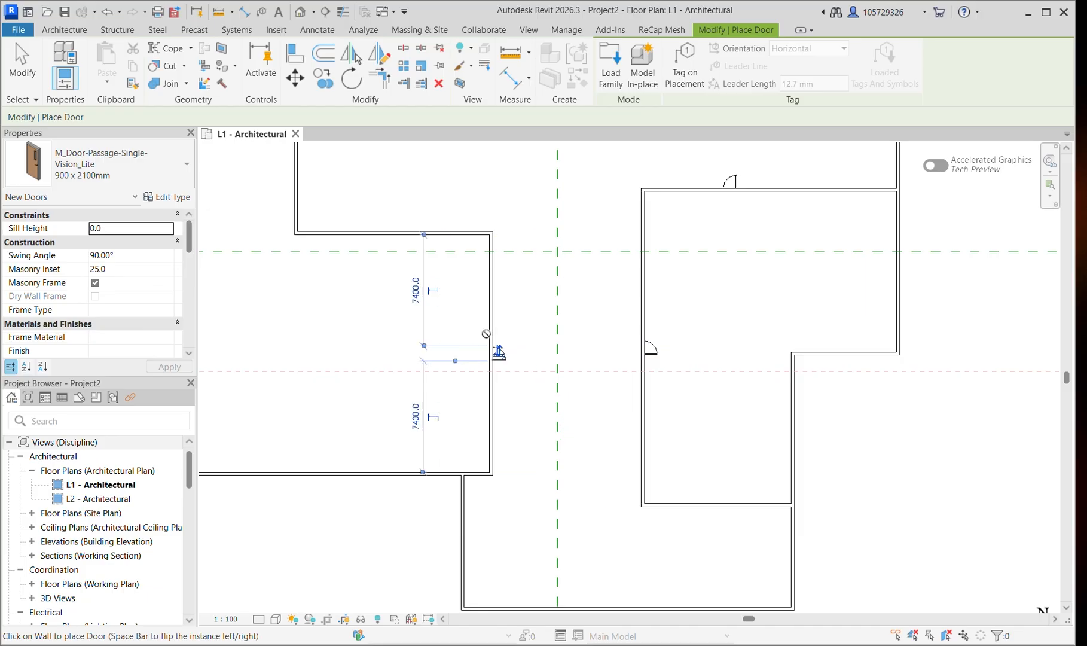
pyautogui.click(385, 233)
pyautogui.scroll(-1, 537, 454)
pyautogui.moveTo(537, 453); pyautogui.dragTo(510, 387, button='middle')
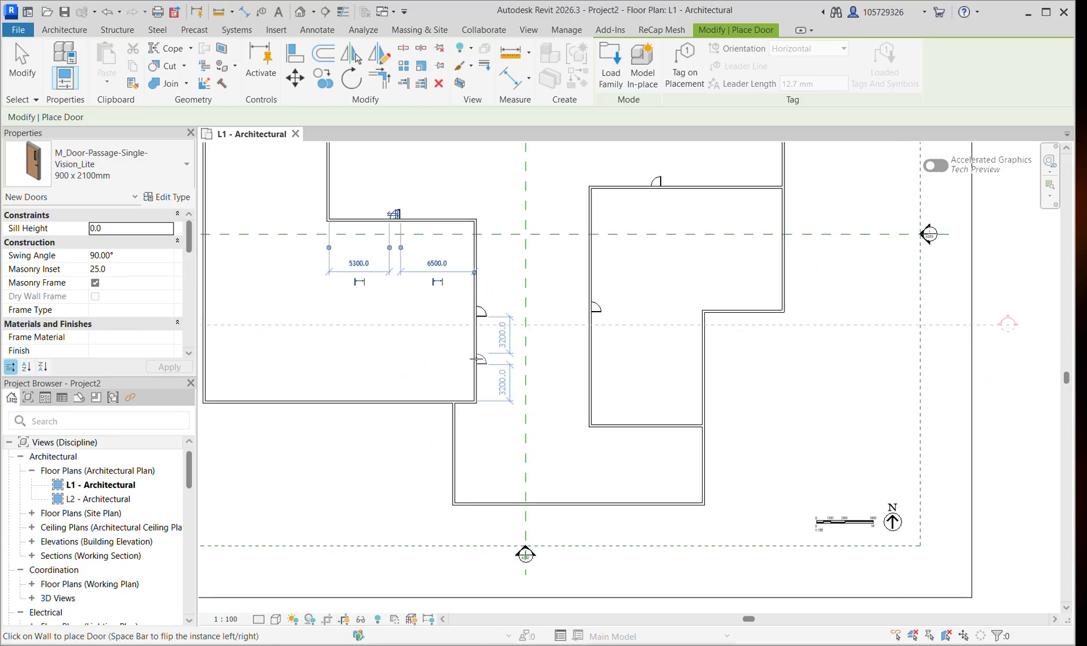
pyautogui.click(477, 358)
pyautogui.scroll(-1, 413, 312)
pyautogui.moveTo(414, 313); pyautogui.dragTo(486, 403, button='middle')
# Place an M_Window-Casement-Double 1400 x 1800mm window in the upper-left room's lower wall, about 1300 mm from its right wall.
pyautogui.click(62, 30)
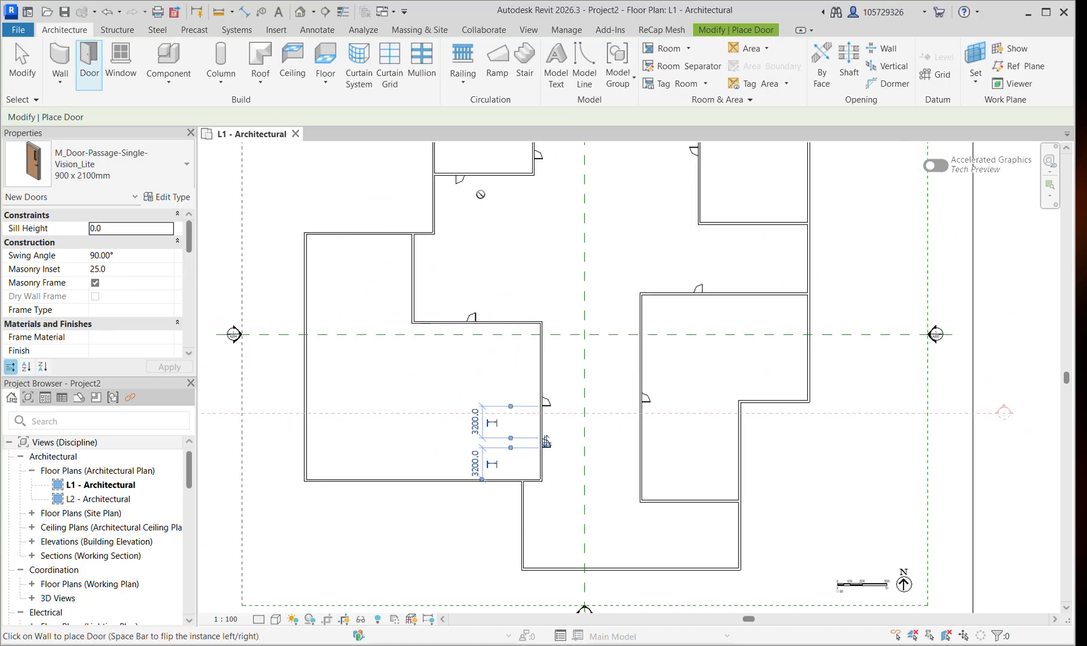
pyautogui.scroll(-1, 433, 223)
pyautogui.moveTo(433, 224); pyautogui.dragTo(424, 286, button='middle')
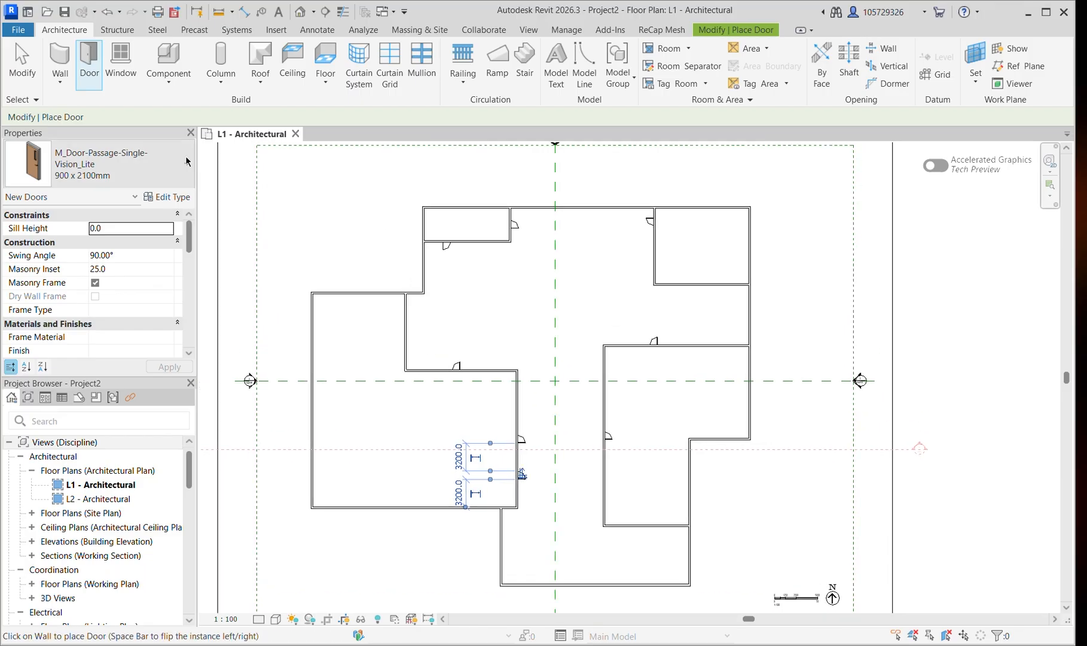
pyautogui.click(121, 60)
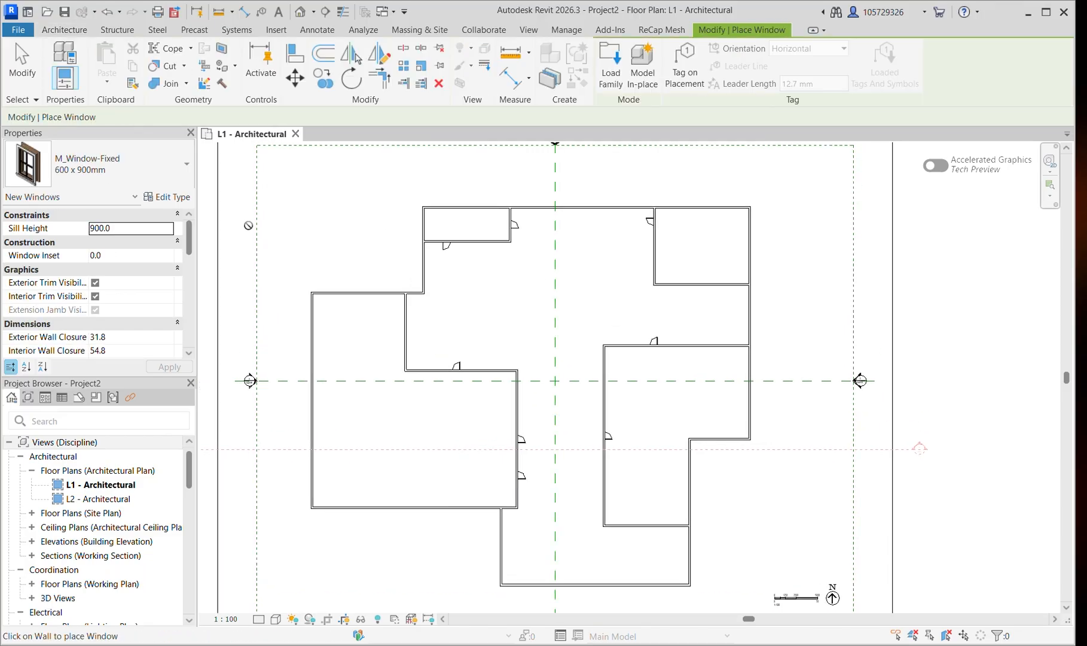
pyautogui.click(136, 174)
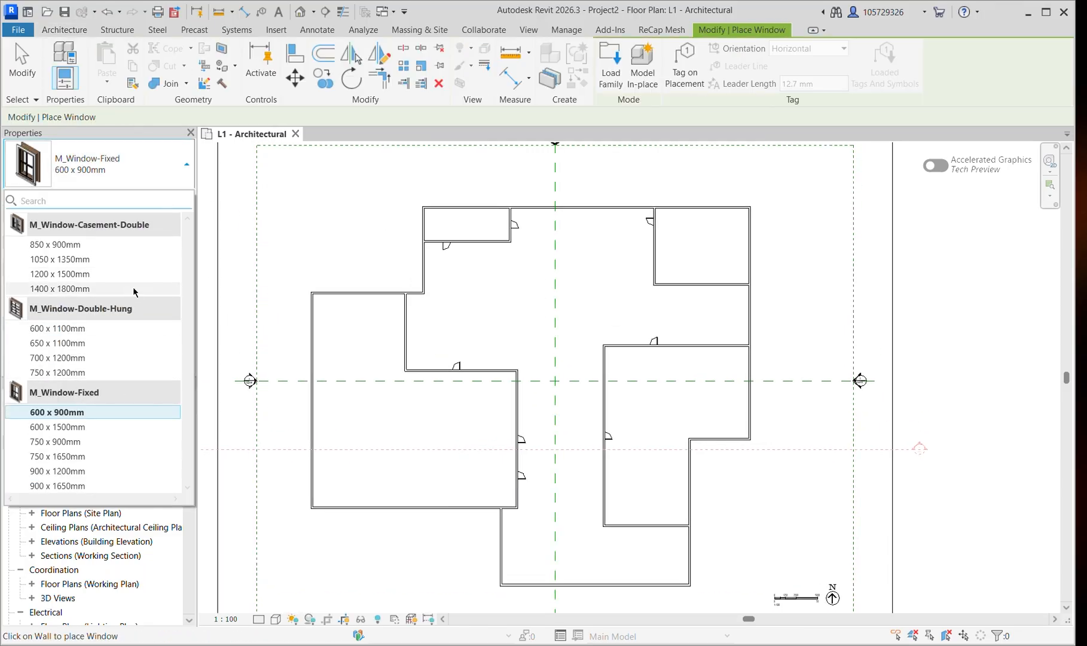
pyautogui.moveTo(118, 291)
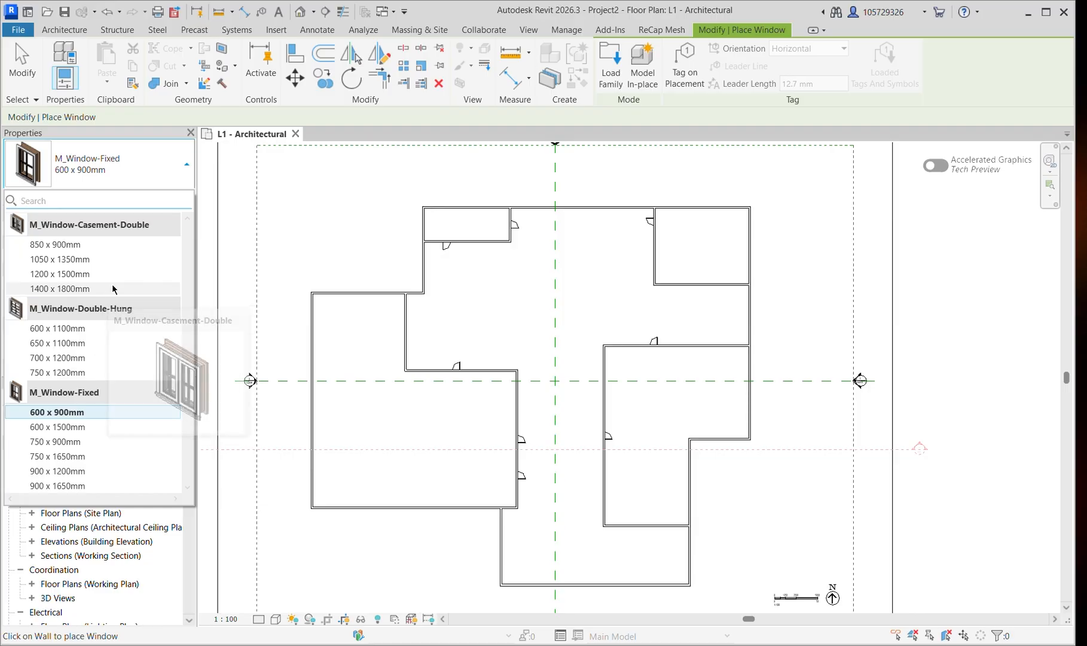
pyautogui.click(117, 289)
pyautogui.scroll(2, 527, 241)
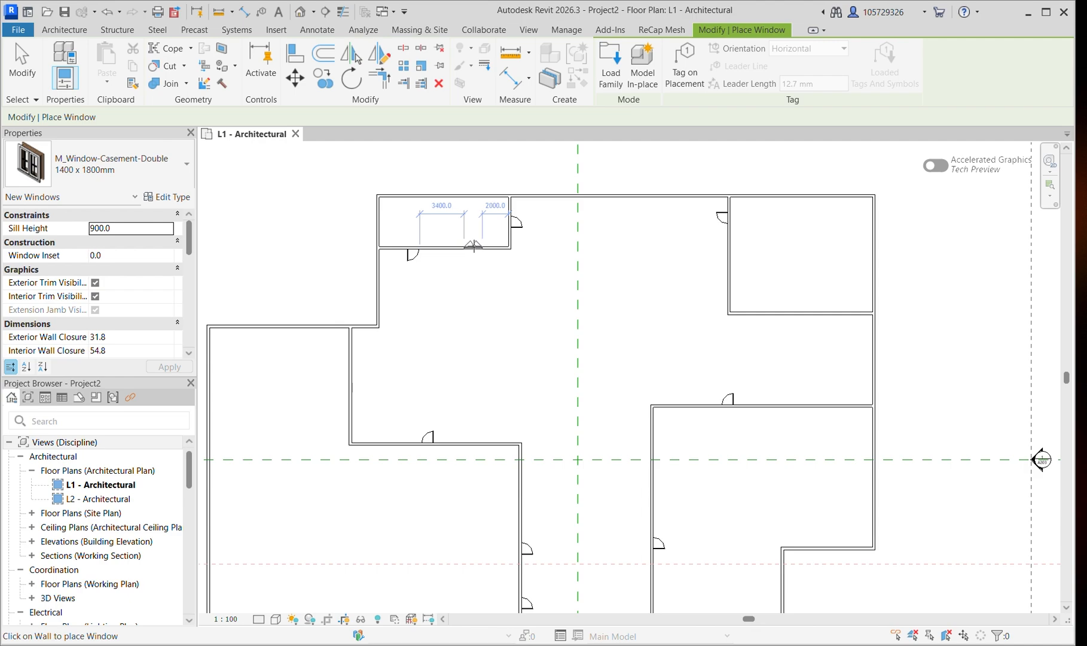
pyautogui.scroll(5, 473, 245)
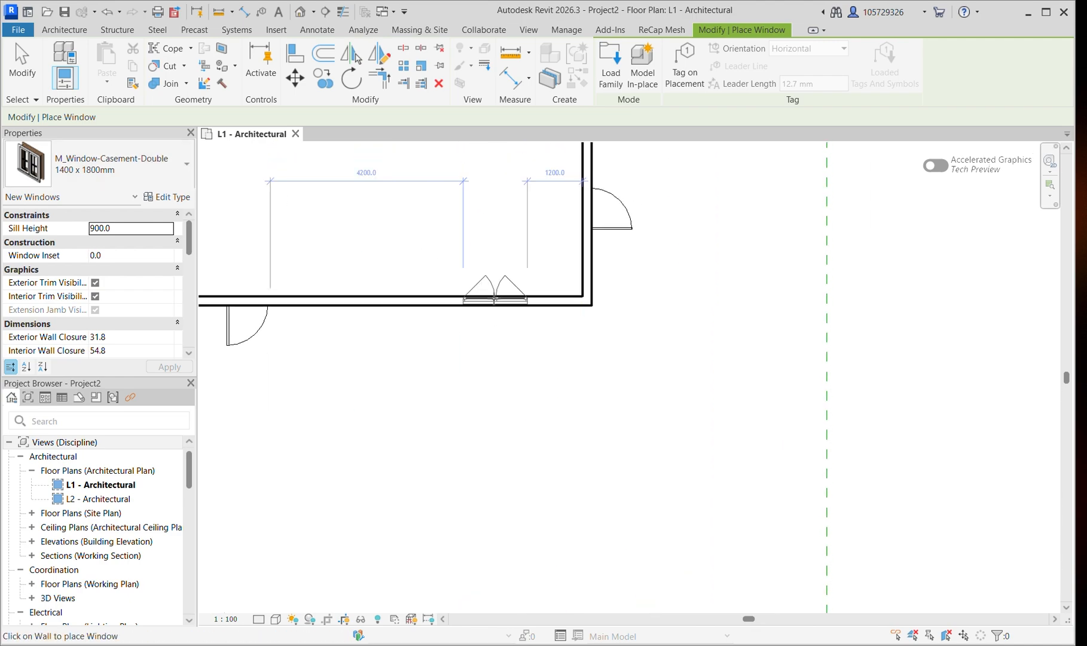
pyautogui.moveTo(494, 297); pyautogui.dragTo(481, 329, button='middle')
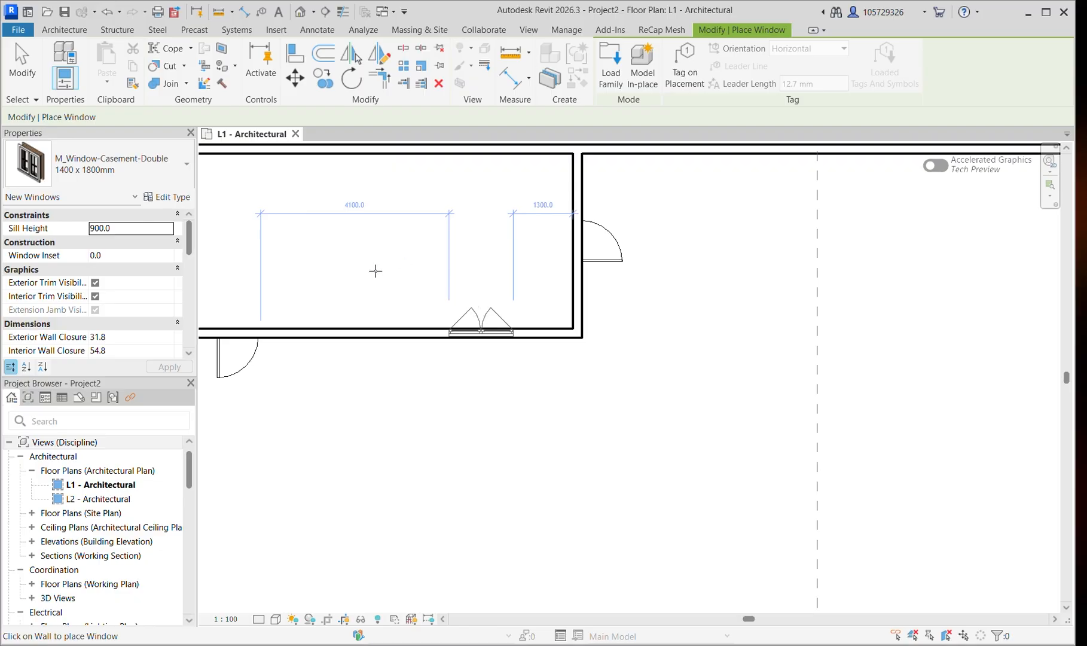
pyautogui.click(489, 333)
# Place casement windows below the door in the upper-right room's left wall and midway between door and corner in the large right-hand room's upper wall.
pyautogui.scroll(-2, 488, 336)
pyautogui.moveTo(961, 361); pyautogui.dragTo(757, 353, button='middle')
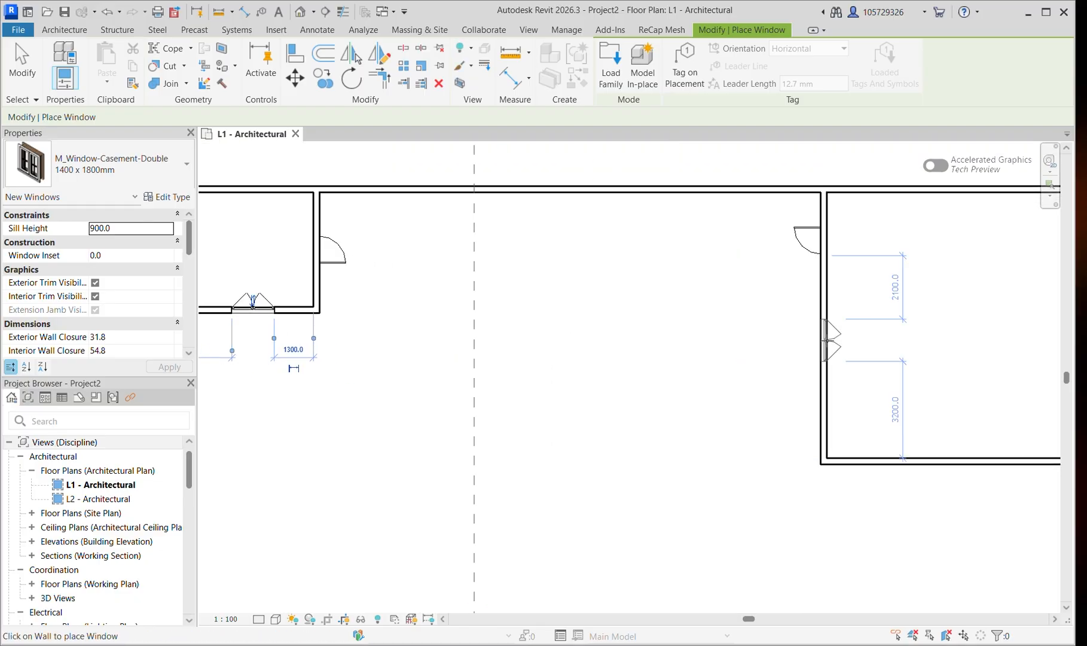
pyautogui.click(825, 342)
pyautogui.scroll(-1, 761, 439)
pyautogui.moveTo(780, 472); pyautogui.dragTo(656, 159, button='middle')
pyautogui.click(811, 293)
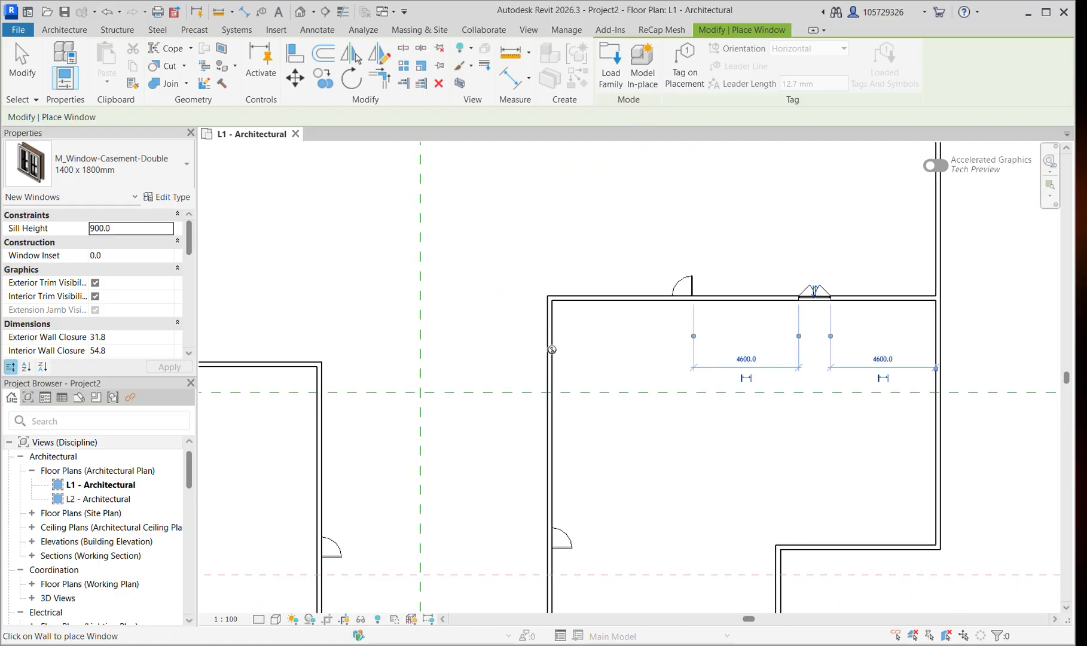
# Place casement windows above the doors in the large left-hand room's right wall, and above and below the door in the right-hand room's left wall.
pyautogui.scroll(-1, 812, 293)
pyautogui.moveTo(467, 420); pyautogui.dragTo(584, 341, button='middle')
pyautogui.click(563, 358)
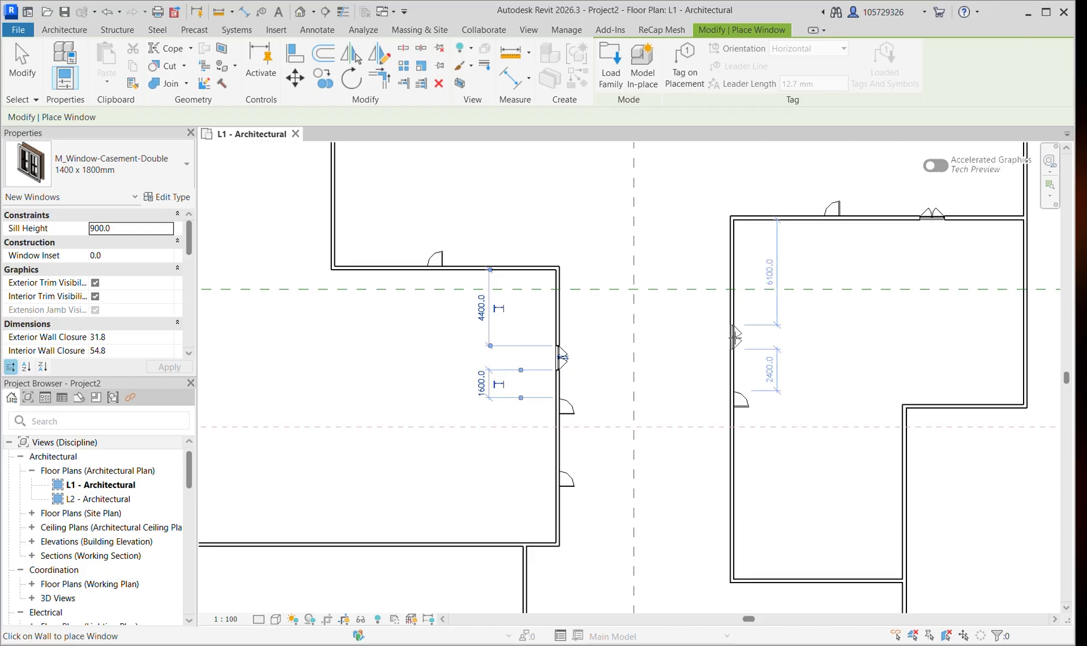
pyautogui.click(735, 339)
pyautogui.scroll(-1, 723, 470)
pyautogui.moveTo(712, 467); pyautogui.dragTo(633, 318, button='middle')
pyautogui.click(655, 350)
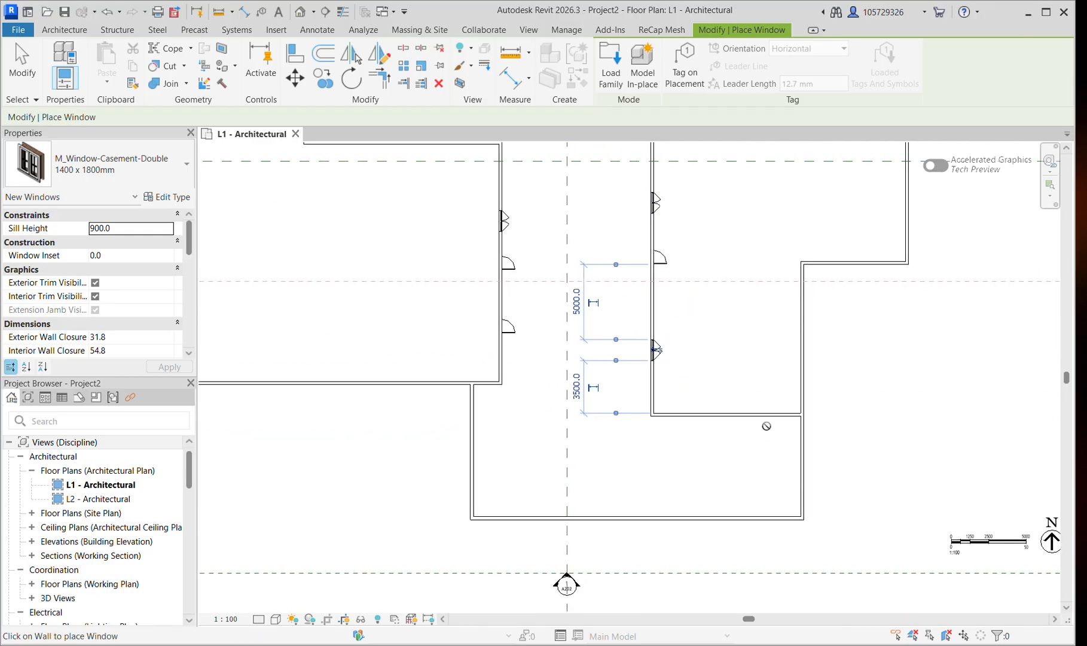
# Place casement windows in the right-hand room's lower wall, its outer right wall and the outer right wall just above that room.
pyautogui.scroll(-1, 680, 370)
pyautogui.moveTo(681, 370); pyautogui.dragTo(626, 495, button='middle')
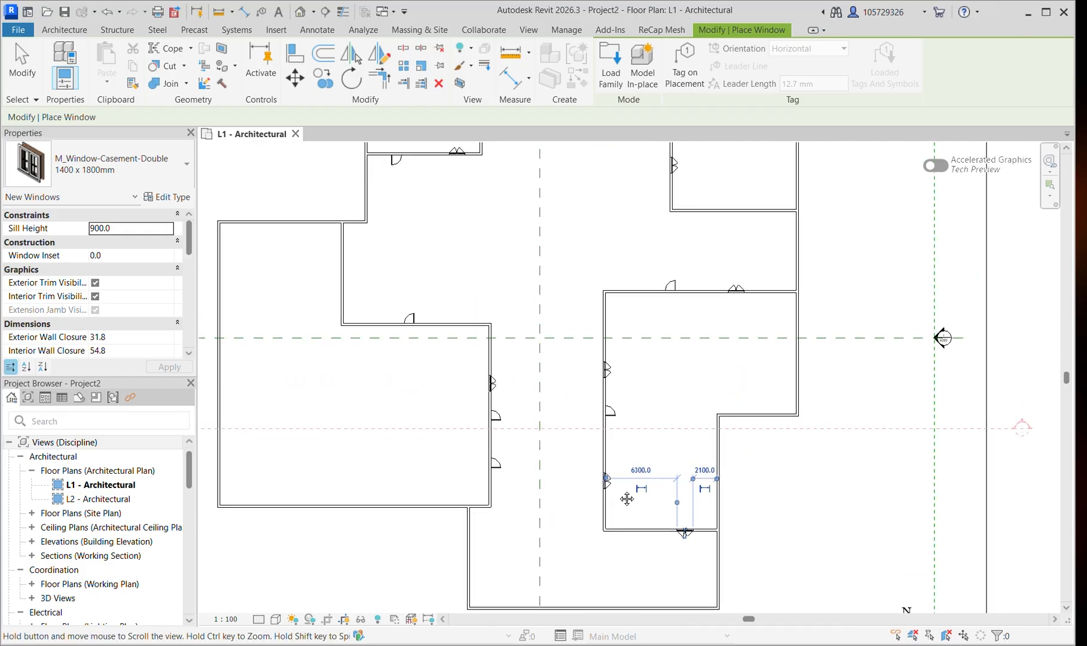
pyautogui.click(799, 372)
pyautogui.click(800, 242)
# Place M_Window-Double-Hung 600 x 1100mm windows in the top outer wall between the two upper rooms and in the left wing's upper wall.
pyautogui.click(187, 163)
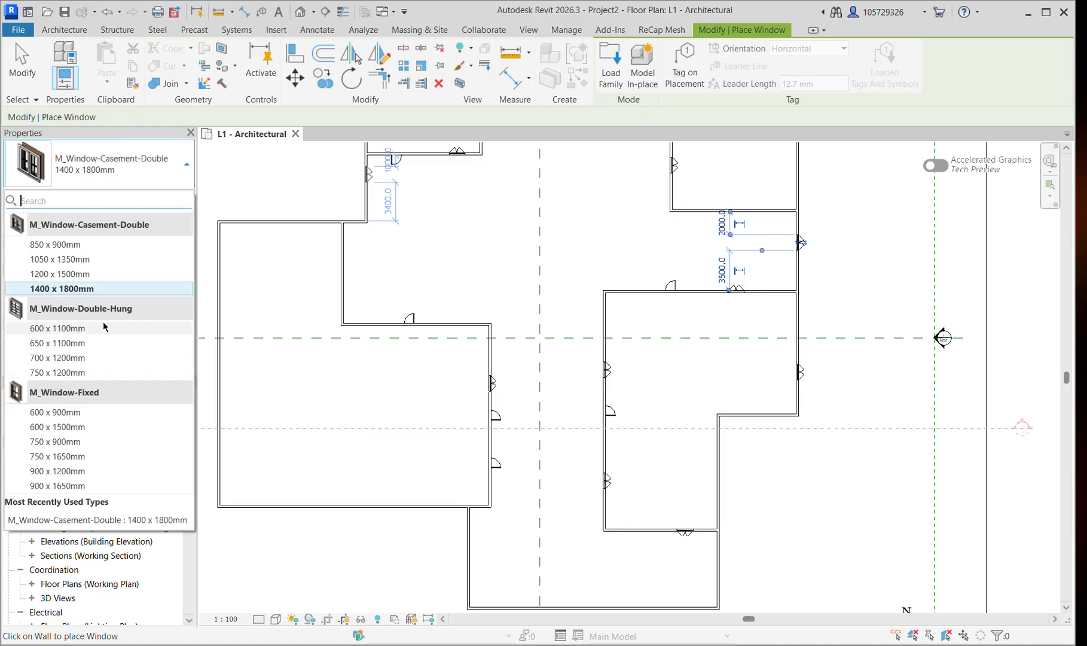
pyautogui.click(99, 328)
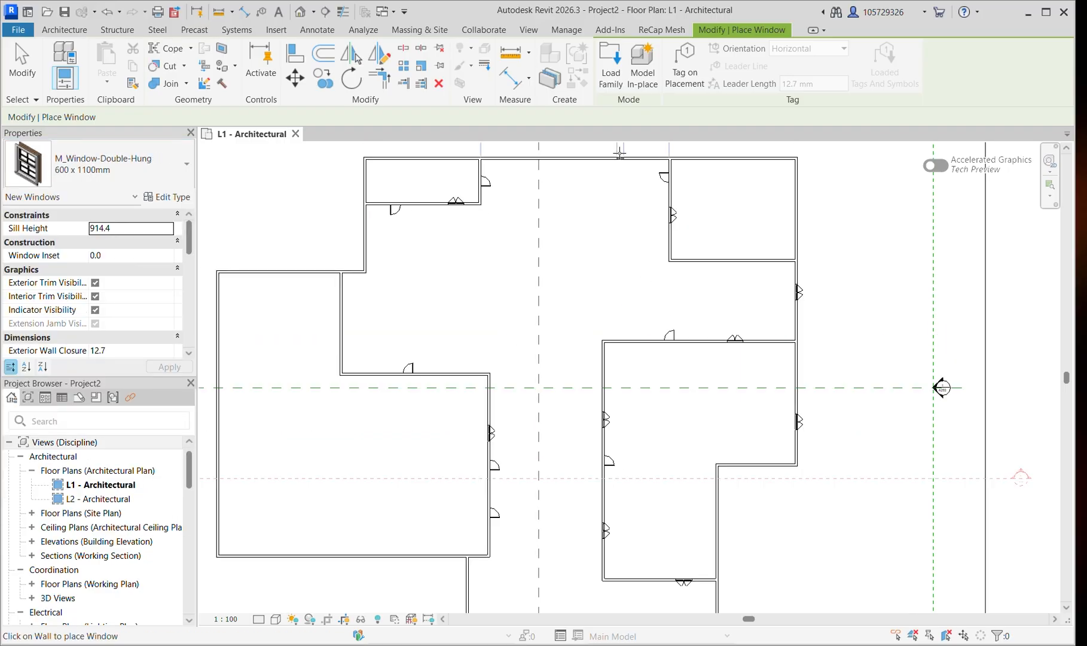
pyautogui.click(615, 157)
pyautogui.moveTo(542, 268); pyautogui.dragTo(682, 380, button='middle')
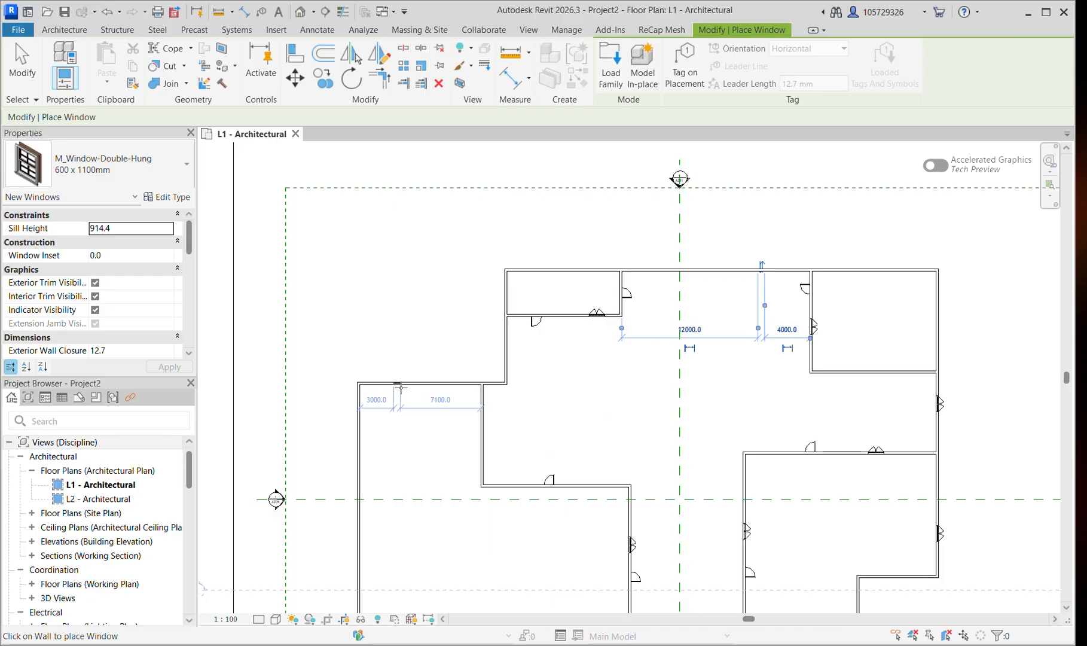
pyautogui.click(401, 388)
# Place one double-hung window in the left wing's outer left wall and two in its lower wall, at midspan and about 2000 mm from the corner.
pyautogui.moveTo(424, 454); pyautogui.dragTo(442, 232, button='middle')
pyautogui.click(377, 339)
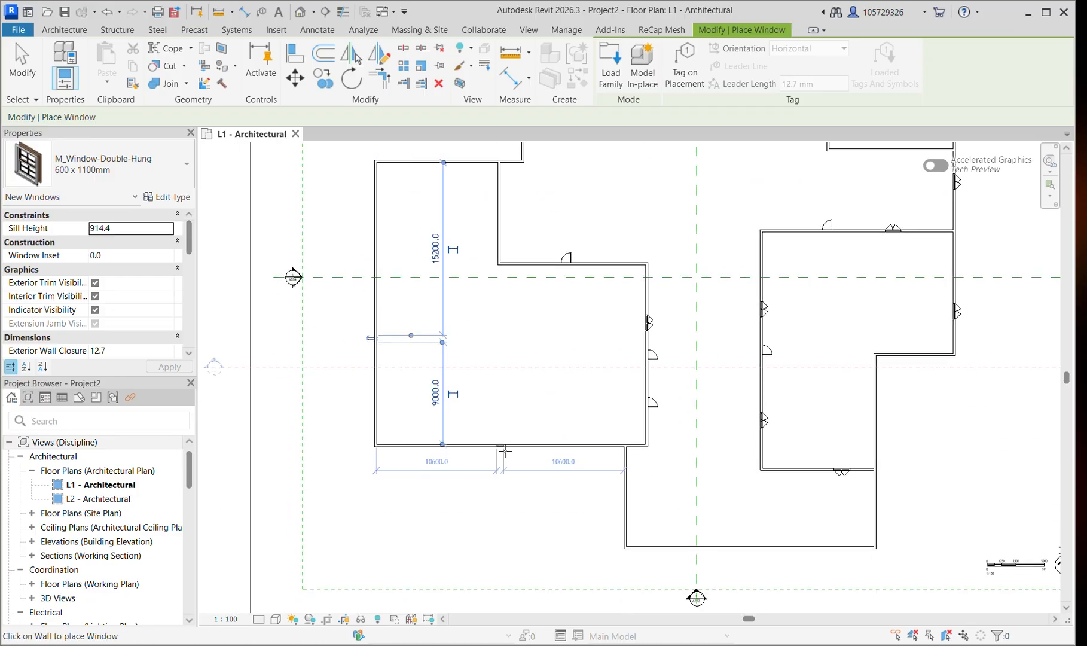
pyautogui.click(505, 451)
pyautogui.click(403, 446)
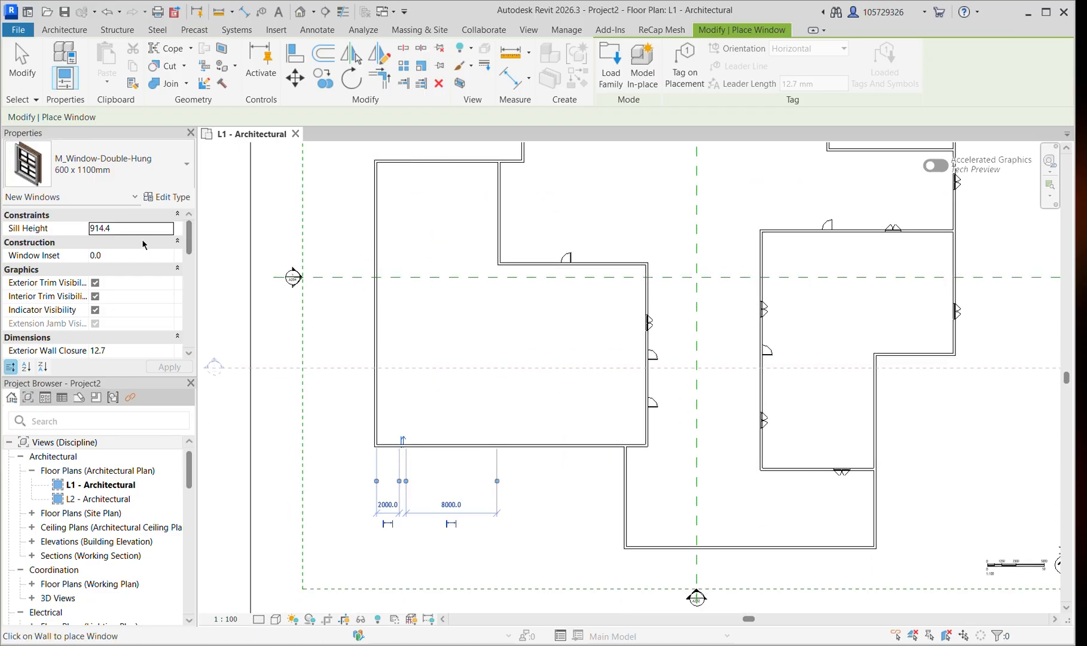
# Set the M_Window-Double-Hung 600 x 1100mm type's width to 1500 mm and end window placement.
pyautogui.scroll(2, 441, 394)
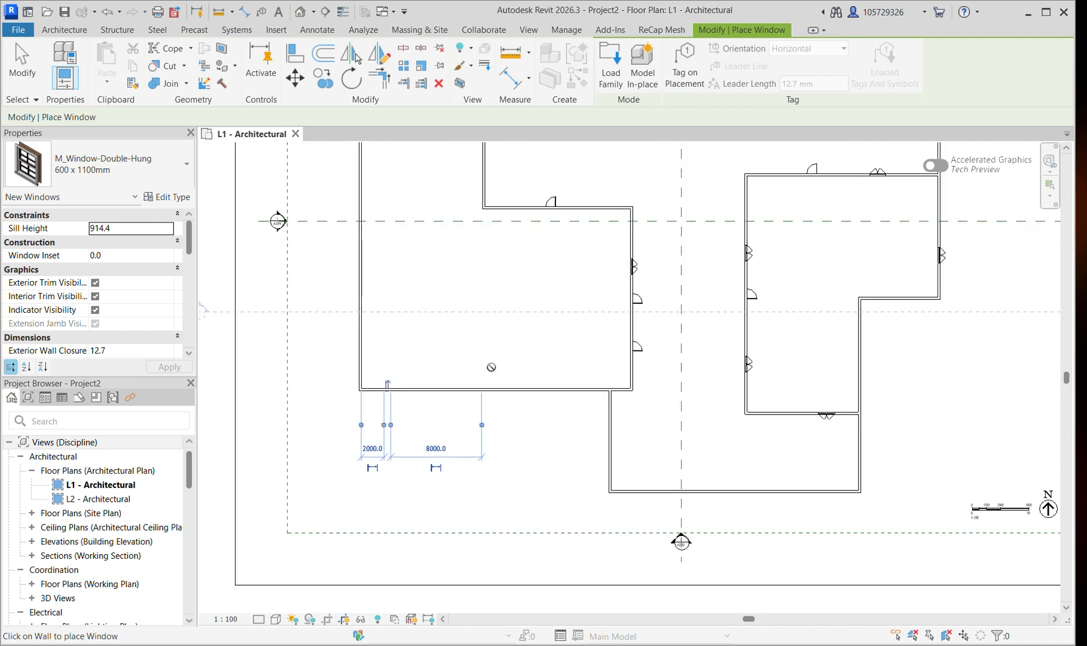
pyautogui.scroll(3, 351, 357)
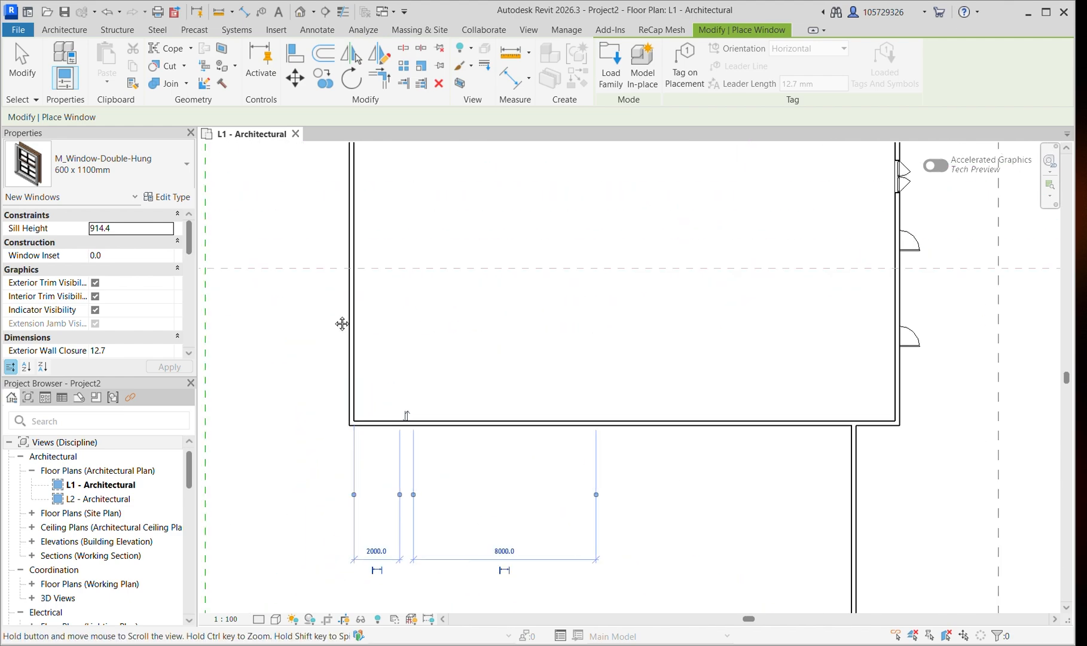
pyautogui.click(178, 201)
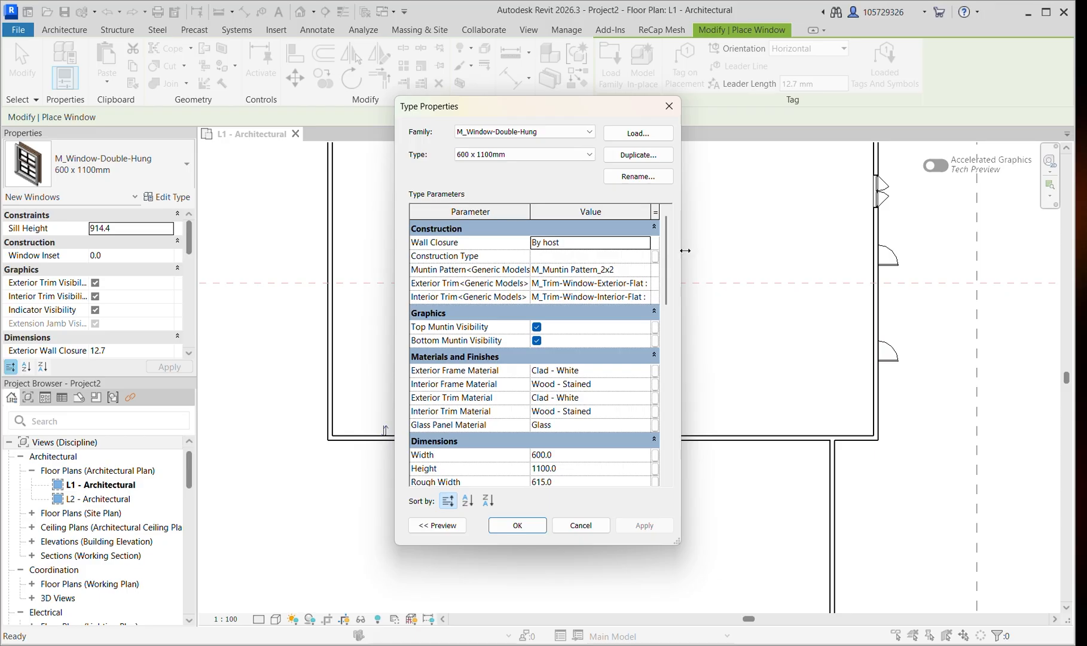
pyautogui.moveTo(685, 251); pyautogui.dragTo(933, 309)
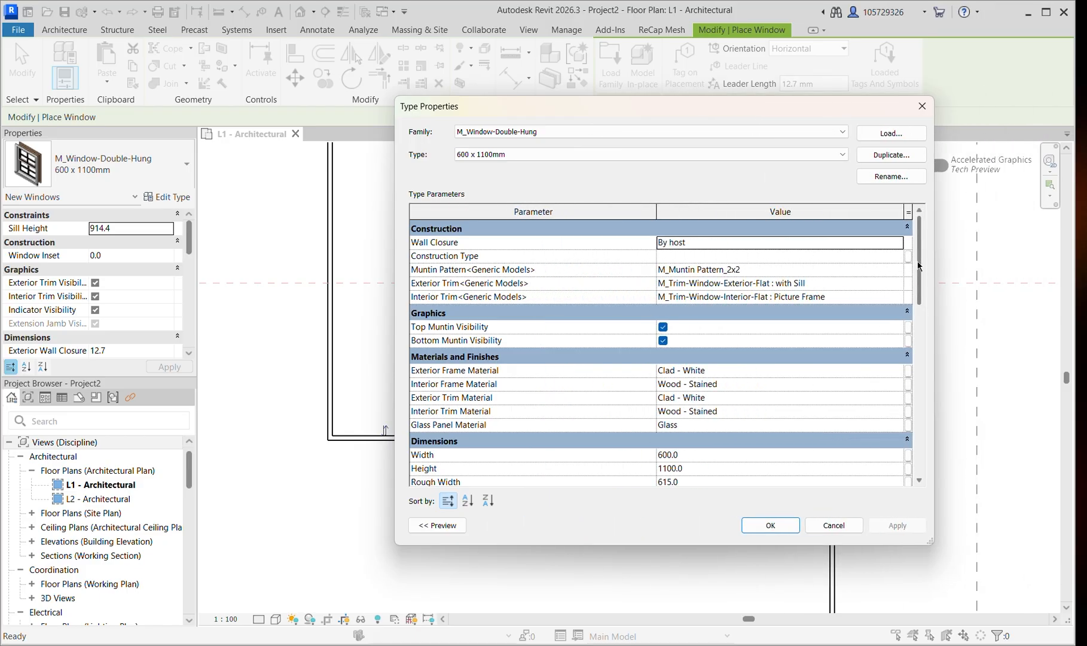
pyautogui.moveTo(919, 266); pyautogui.dragTo(918, 312)
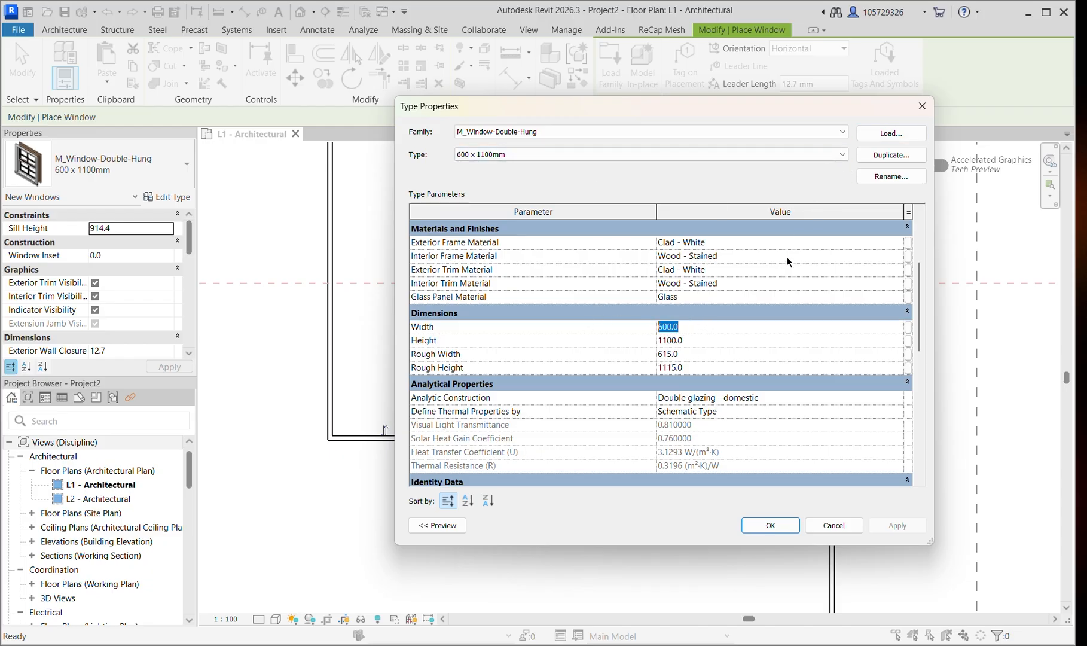
pyautogui.write('1500')
pyautogui.press('Return')
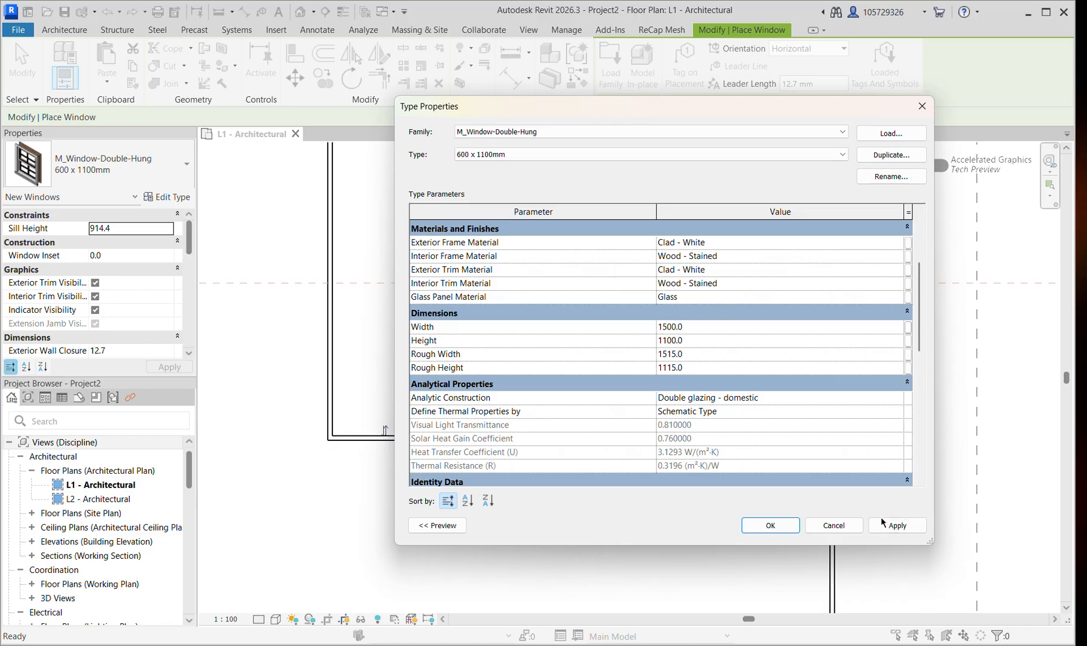
pyautogui.click(773, 522)
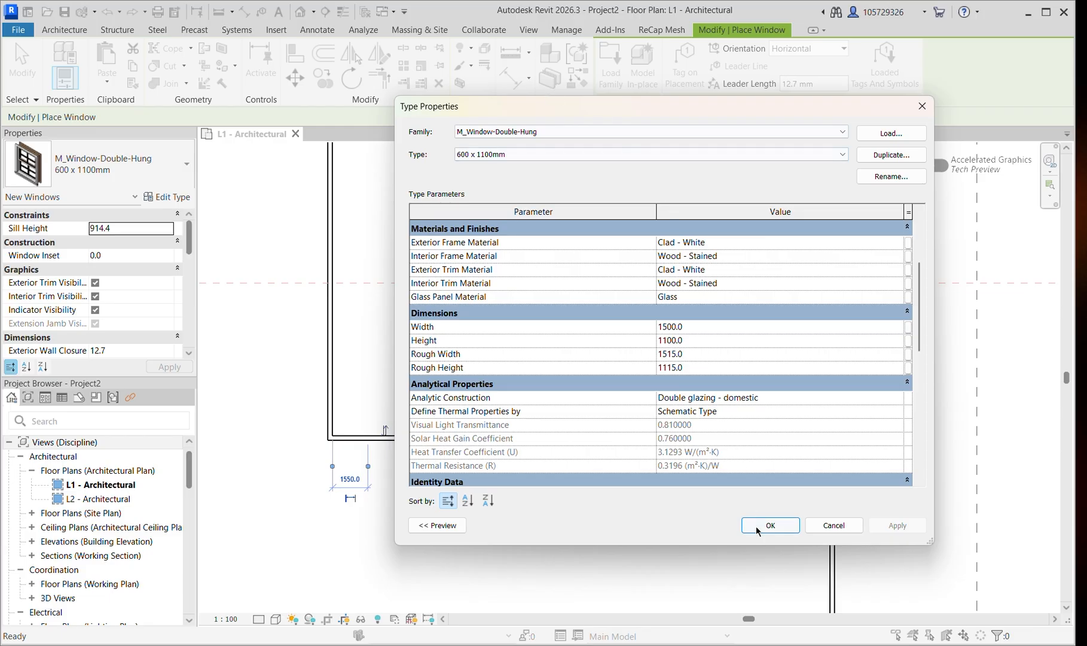
pyautogui.click(758, 530)
pyautogui.scroll(-1, 543, 413)
pyautogui.moveTo(534, 414); pyautogui.dragTo(445, 534, button='middle')
pyautogui.scroll(-1, 483, 383)
pyautogui.moveTo(483, 382); pyautogui.dragTo(429, 430, button='middle')
pyautogui.scroll(-1, 540, 236)
pyautogui.moveTo(539, 235); pyautogui.dragTo(513, 354, button='middle')
pyautogui.scroll(2, 562, 236)
pyautogui.press('Escape')
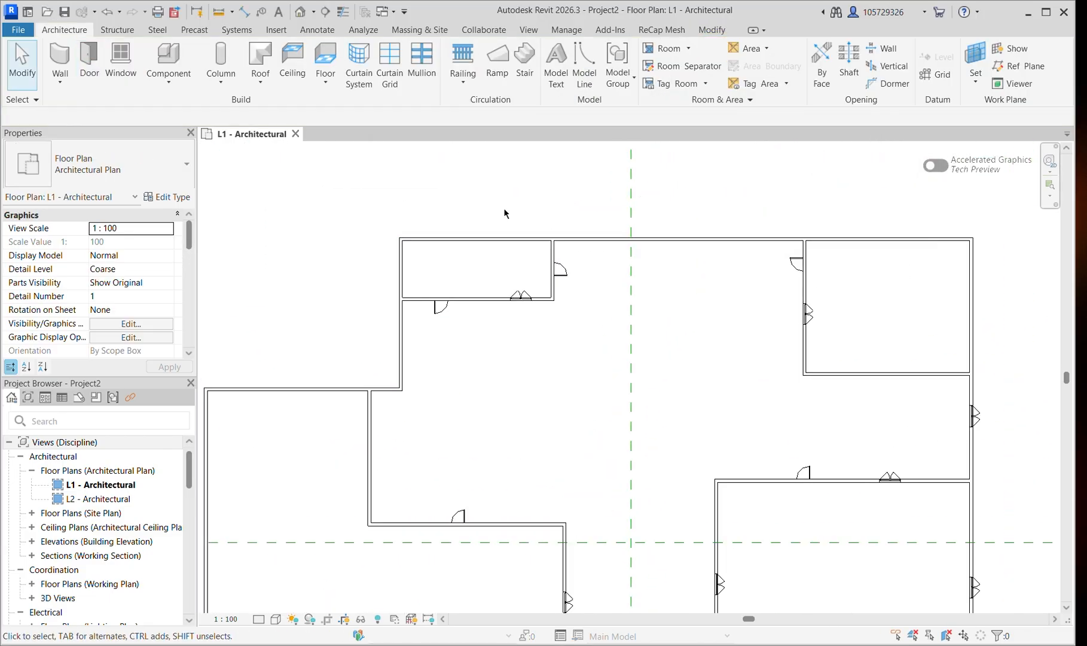
# Inspect the top outer wall between the two upper rooms and its properties for the placed window.
pyautogui.scroll(2, 484, 284)
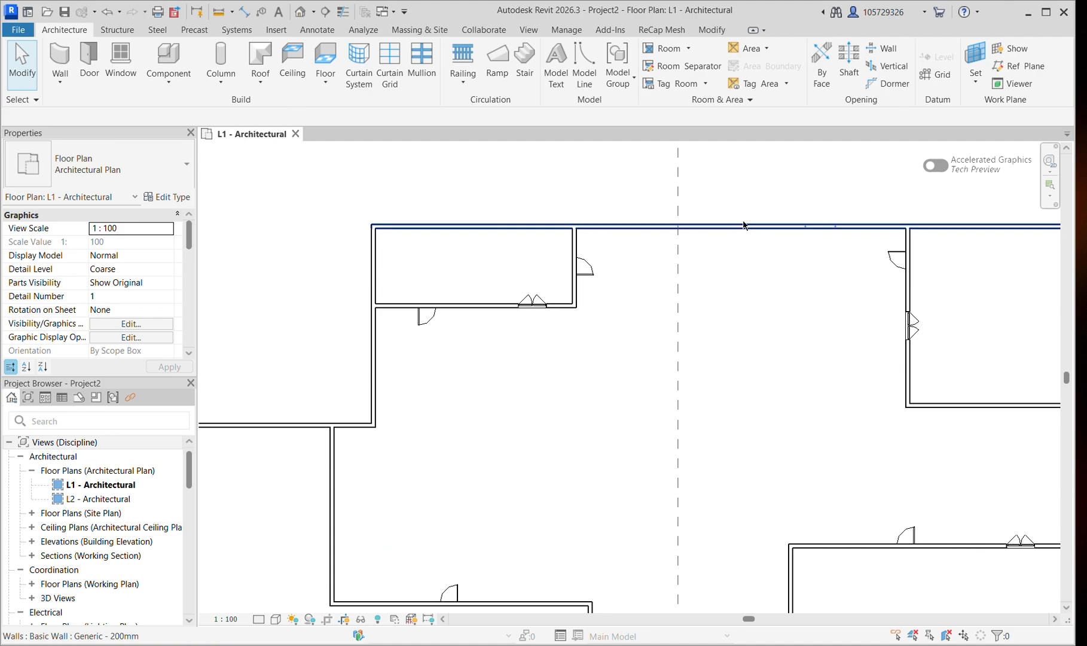
pyautogui.scroll(-3, 776, 246)
pyautogui.moveTo(752, 270); pyautogui.dragTo(645, 282, button='middle')
pyautogui.click(671, 247)
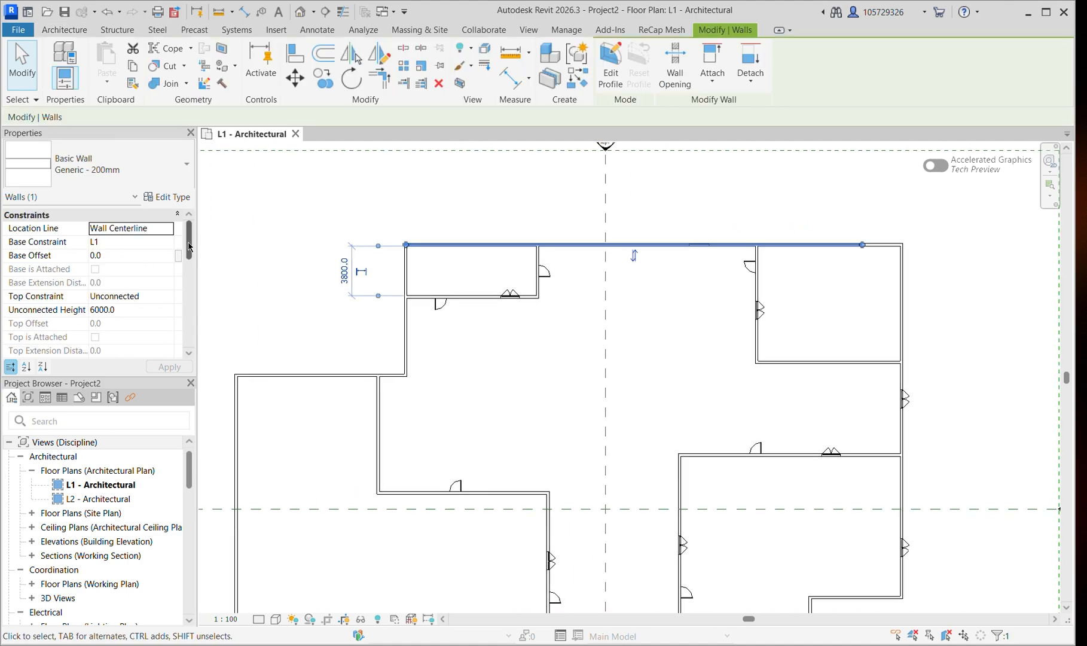
pyautogui.scroll(-3, 189, 247)
pyautogui.scroll(-3, 573, 311)
pyautogui.moveTo(573, 311); pyautogui.dragTo(662, 360, button='middle')
pyautogui.click(819, 297)
pyautogui.scroll(-1, 458, 308)
pyautogui.moveTo(484, 384); pyautogui.dragTo(472, 362, button='middle')
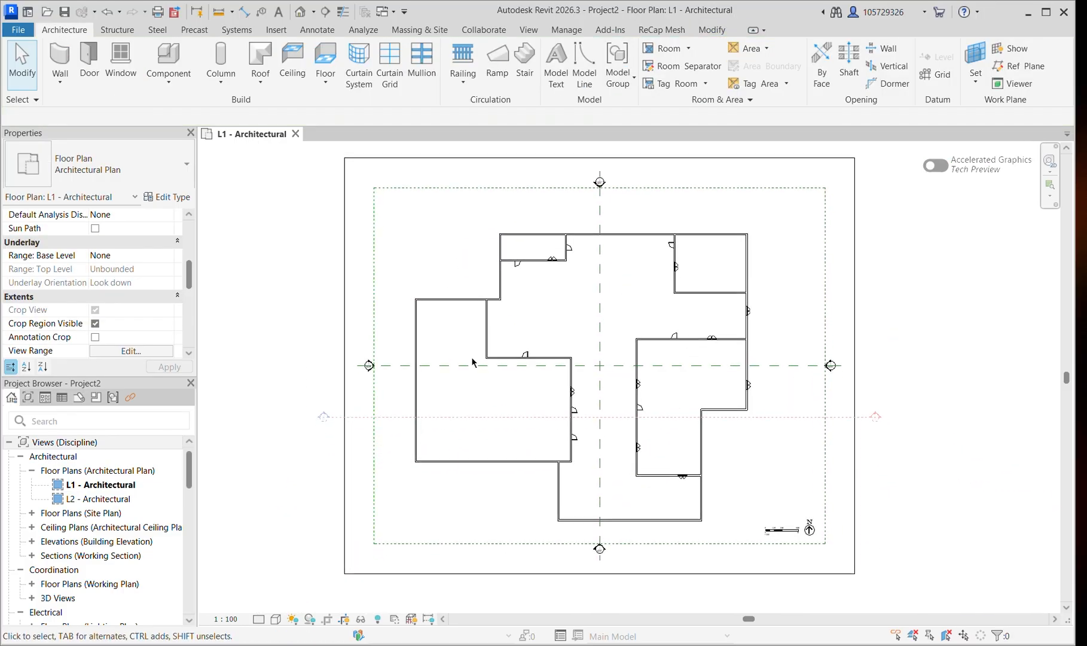
# Examine how the doors and windows are displayed in the walls of the two upper rooms.
pyautogui.scroll(1, 476, 448)
pyautogui.moveTo(554, 276); pyautogui.dragTo(588, 323, button='middle')
pyautogui.scroll(-4, 191, 281)
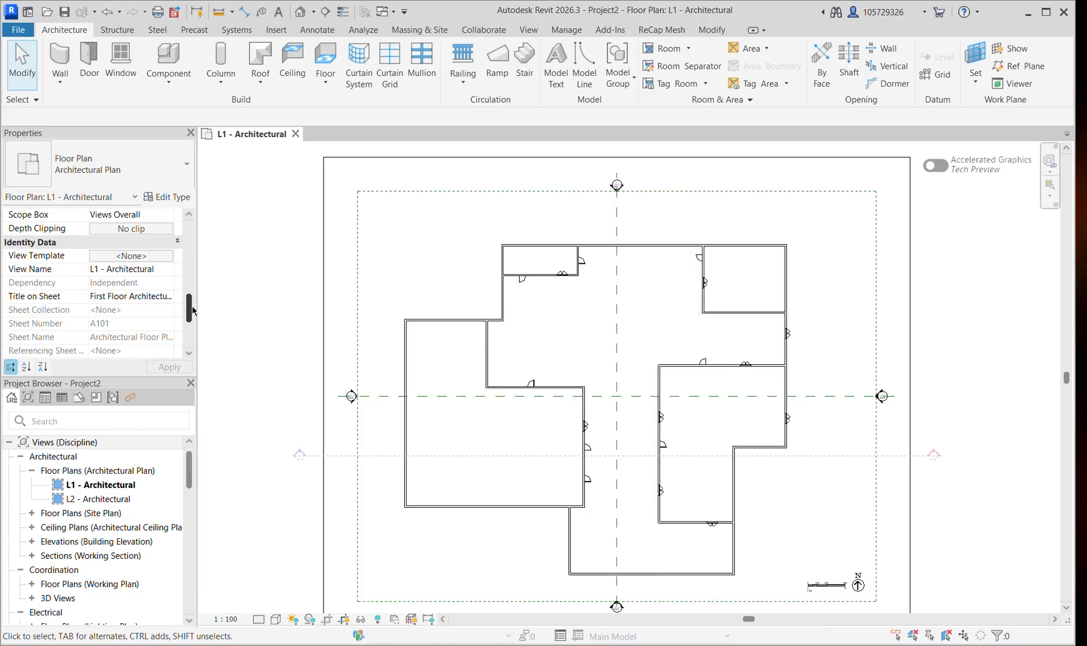
pyautogui.scroll(3, 192, 302)
pyautogui.scroll(1, 617, 265)
pyautogui.scroll(5, 617, 265)
pyautogui.scroll(5, 599, 245)
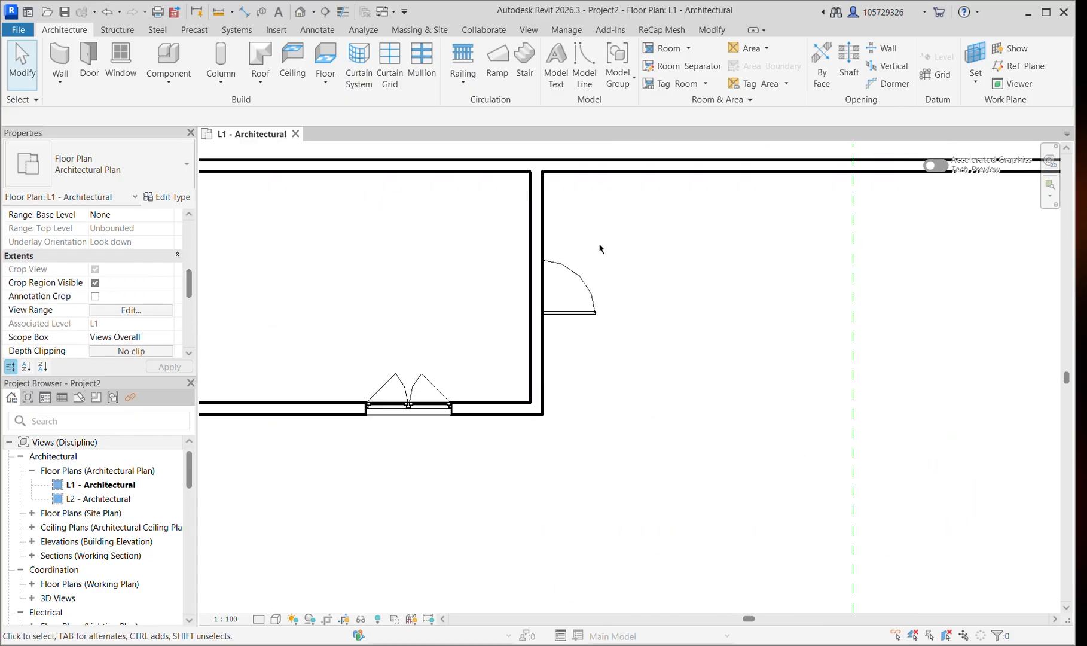
pyautogui.scroll(2, 534, 276)
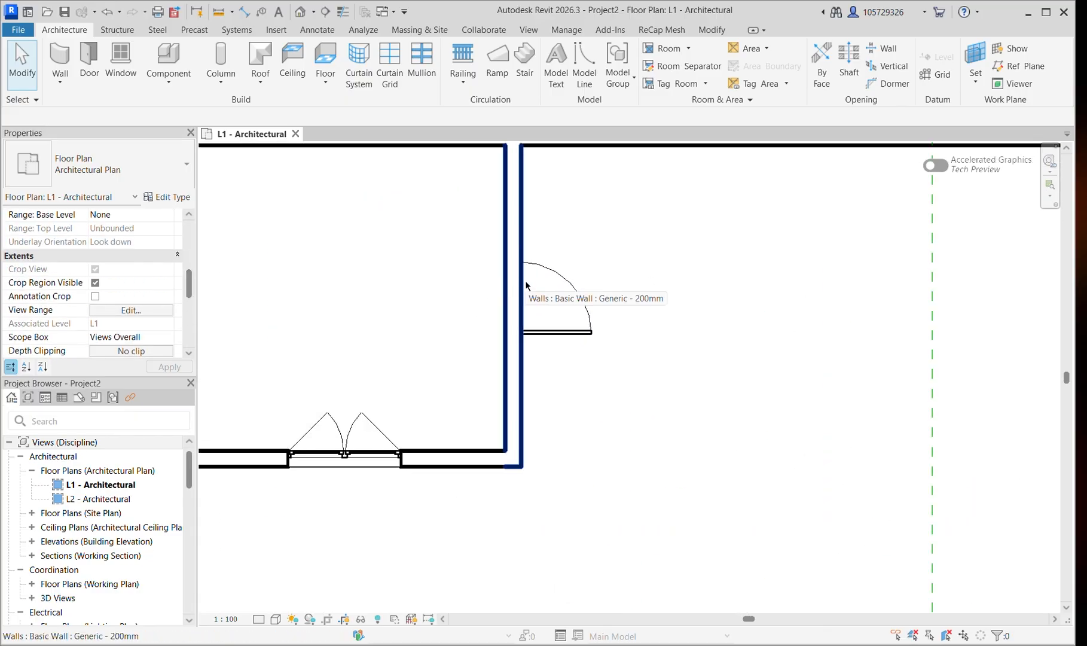
pyautogui.scroll(-1, 542, 283)
pyautogui.moveTo(544, 298); pyautogui.dragTo(514, 310, button='middle')
pyautogui.scroll(1, 500, 306)
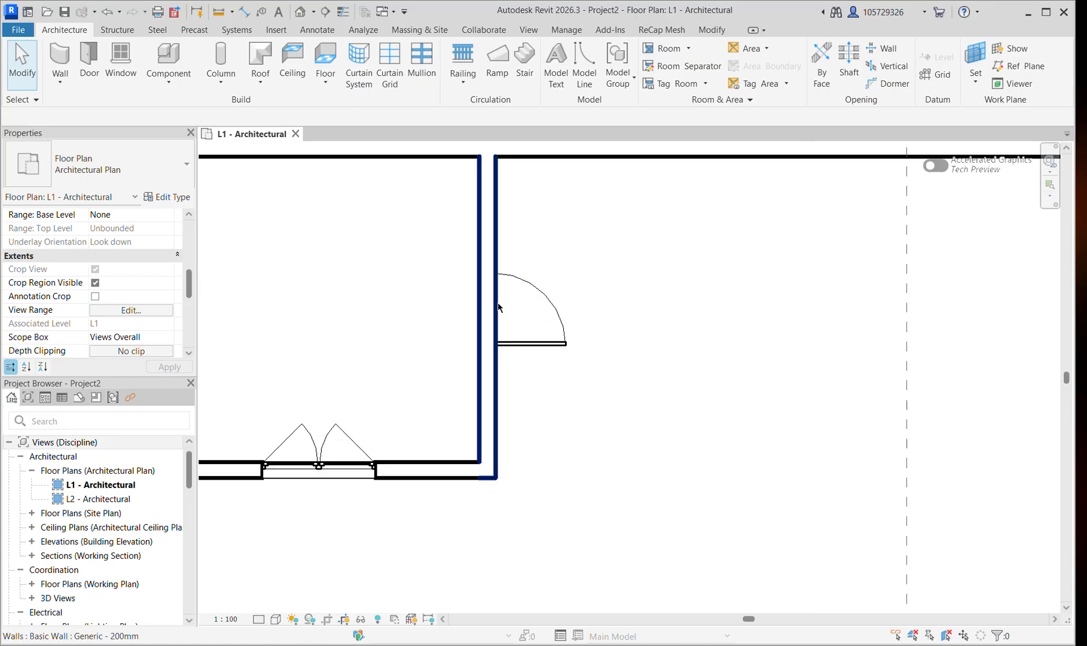
pyautogui.scroll(-2, 498, 307)
pyautogui.moveTo(627, 324); pyautogui.dragTo(309, 273, button='middle')
pyautogui.scroll(-2, 653, 290)
pyautogui.moveTo(653, 290); pyautogui.dragTo(596, 298, button='middle')
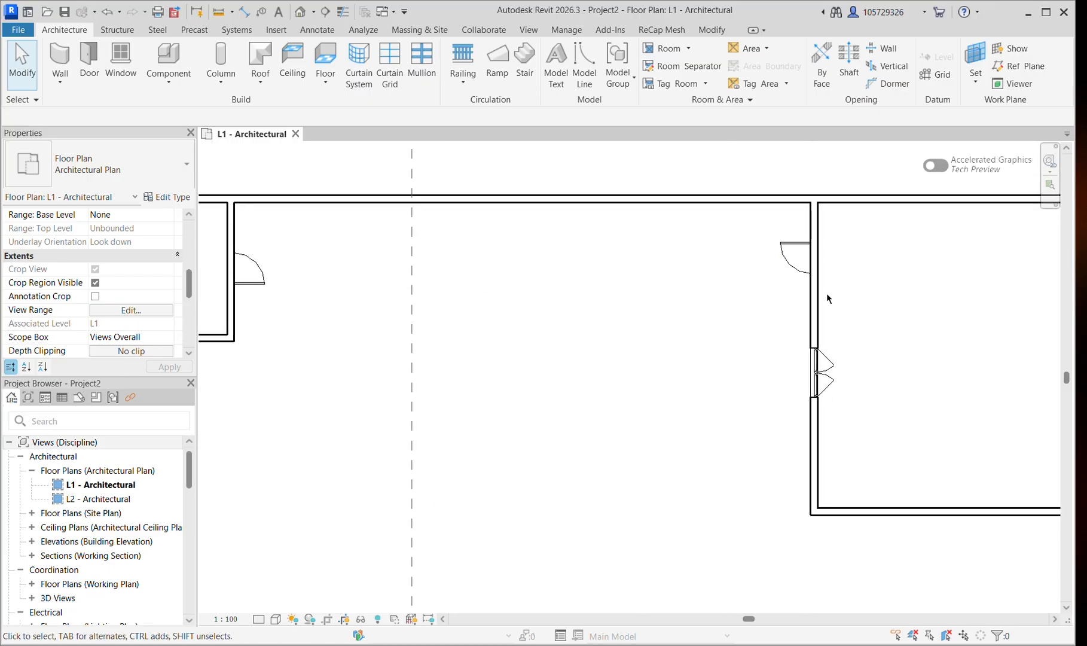
pyautogui.scroll(2, 828, 298)
pyautogui.scroll(-3, 771, 287)
pyautogui.moveTo(214, 263); pyautogui.dragTo(616, 257, button='middle')
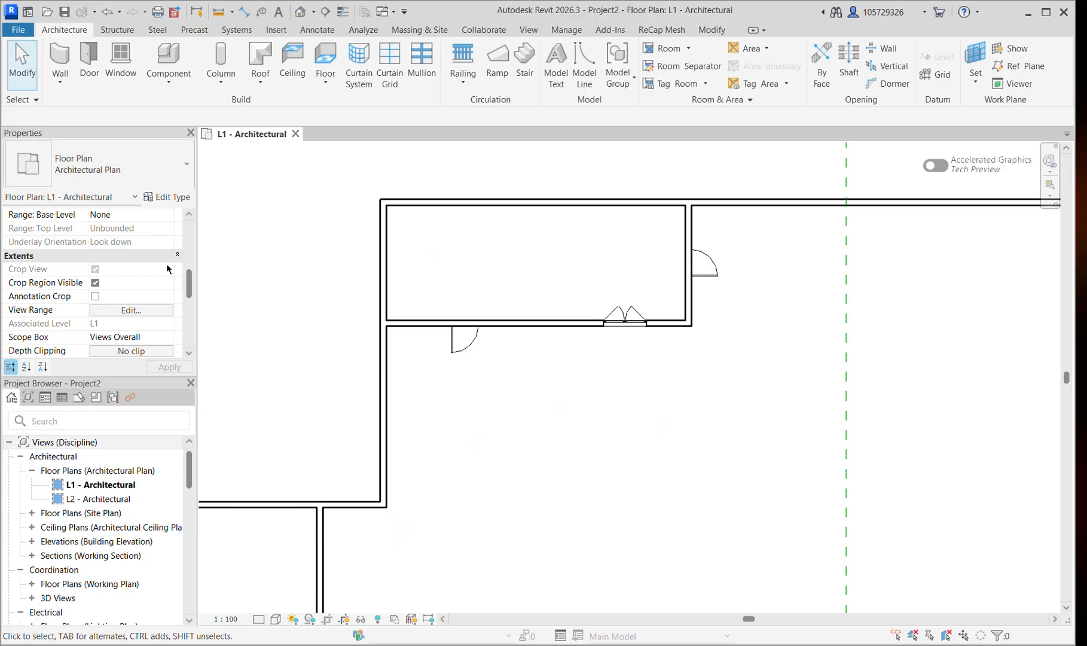
# Set the cut plane offset in the floor plan's View Range to 1500 mm.
pyautogui.moveTo(189, 279); pyautogui.dragTo(190, 293)
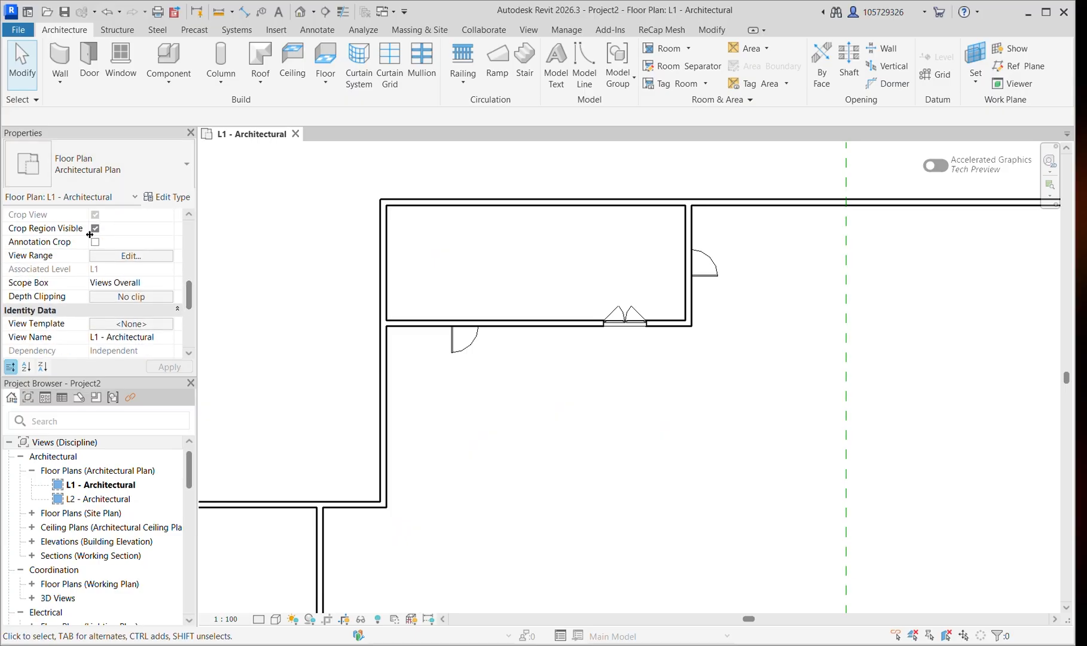
pyautogui.click(123, 256)
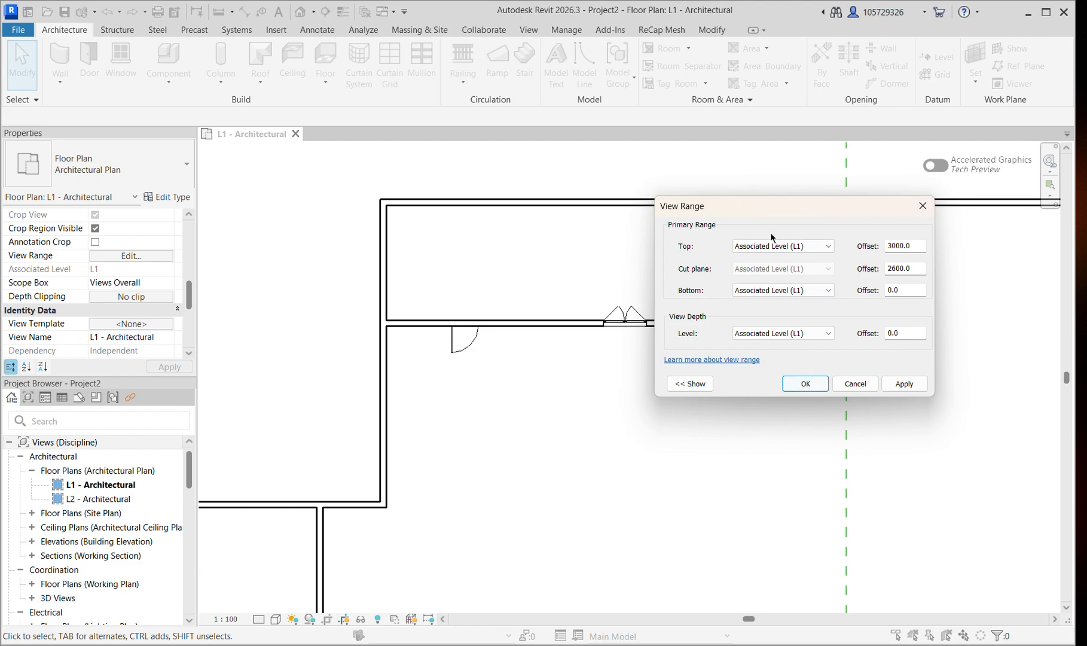
pyautogui.moveTo(821, 219); pyautogui.dragTo(867, 242)
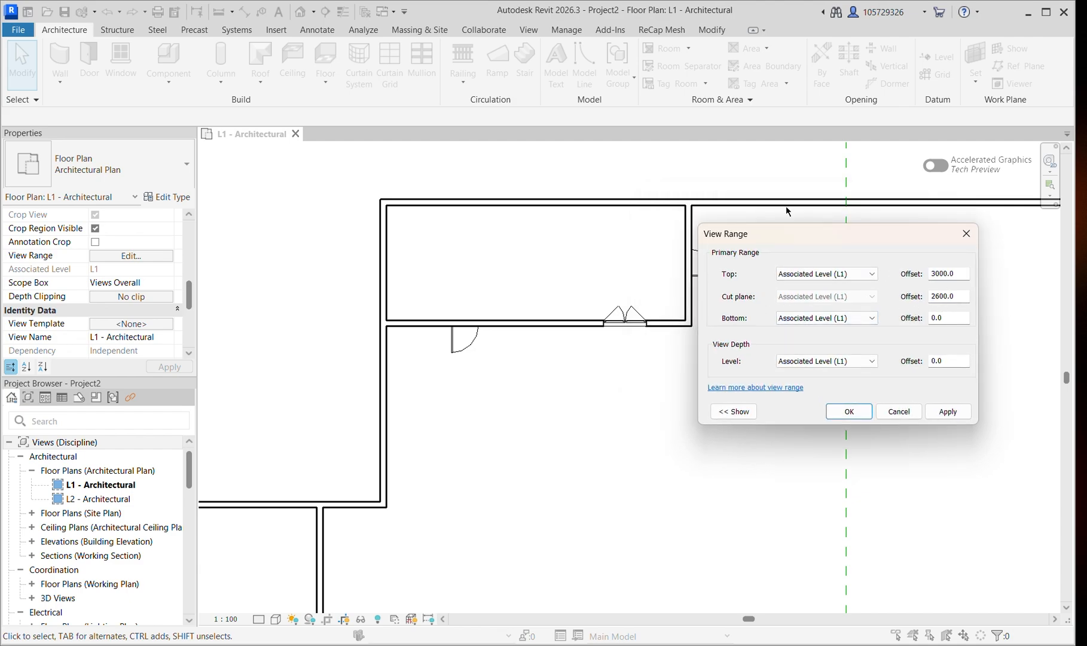
pyautogui.moveTo(798, 227); pyautogui.dragTo(833, 222)
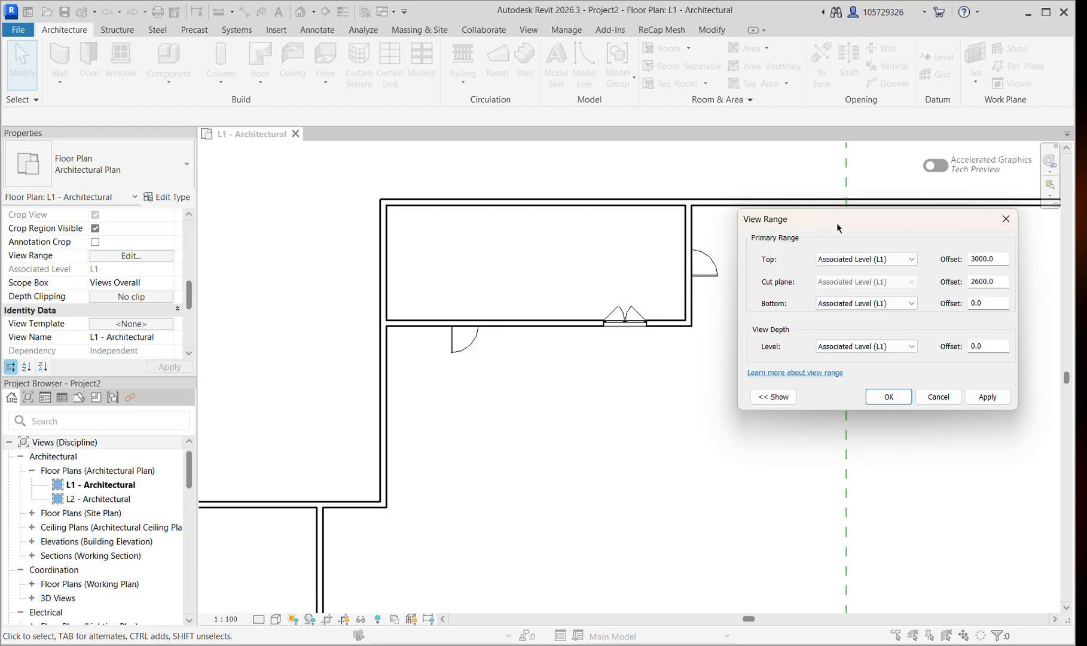
pyautogui.moveTo(836, 222); pyautogui.dragTo(831, 220)
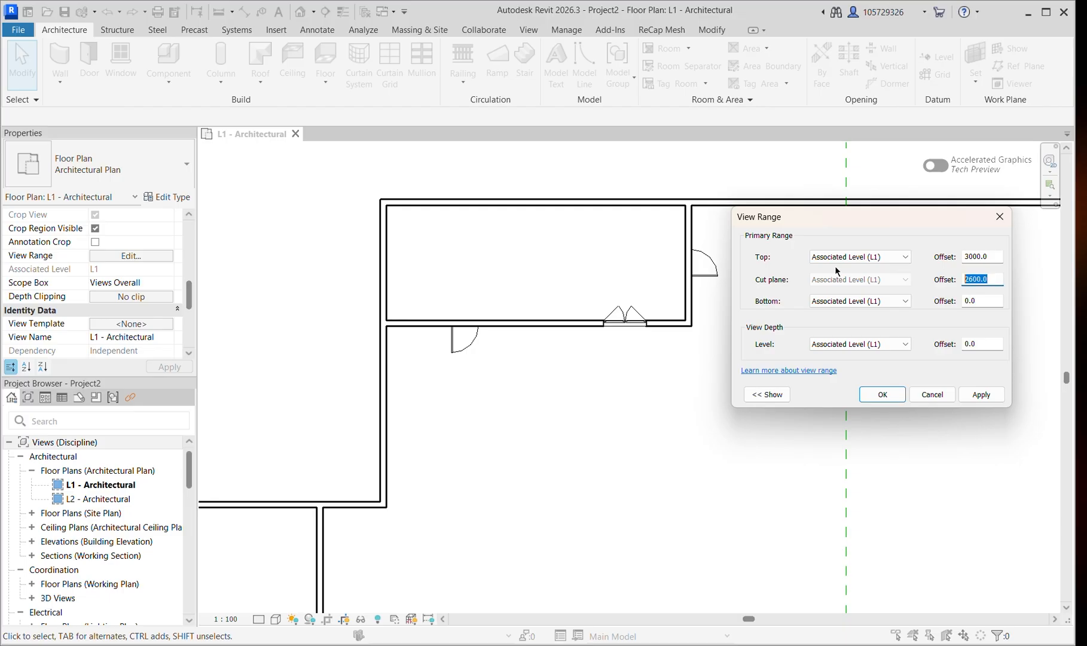
pyautogui.write('1500')
pyautogui.click(881, 394)
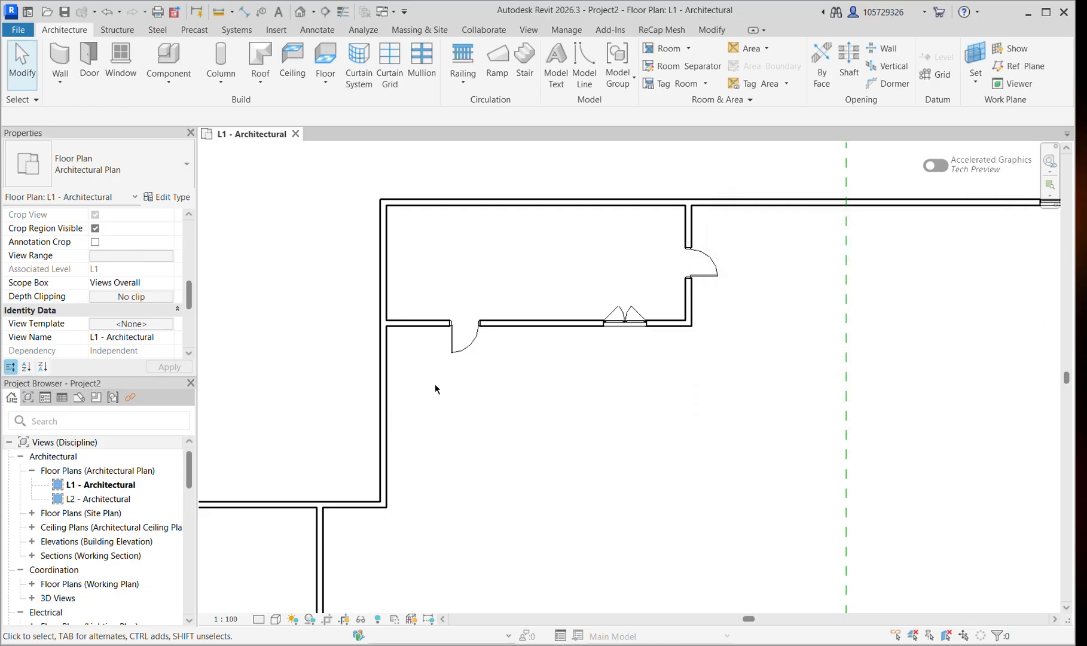
# Check the door and window openings along the outer and interior walls across the whole floor plan.
pyautogui.scroll(-3, 622, 355)
pyautogui.moveTo(622, 355); pyautogui.dragTo(612, 325, button='middle')
pyautogui.scroll(4, 727, 244)
pyautogui.scroll(3, 727, 244)
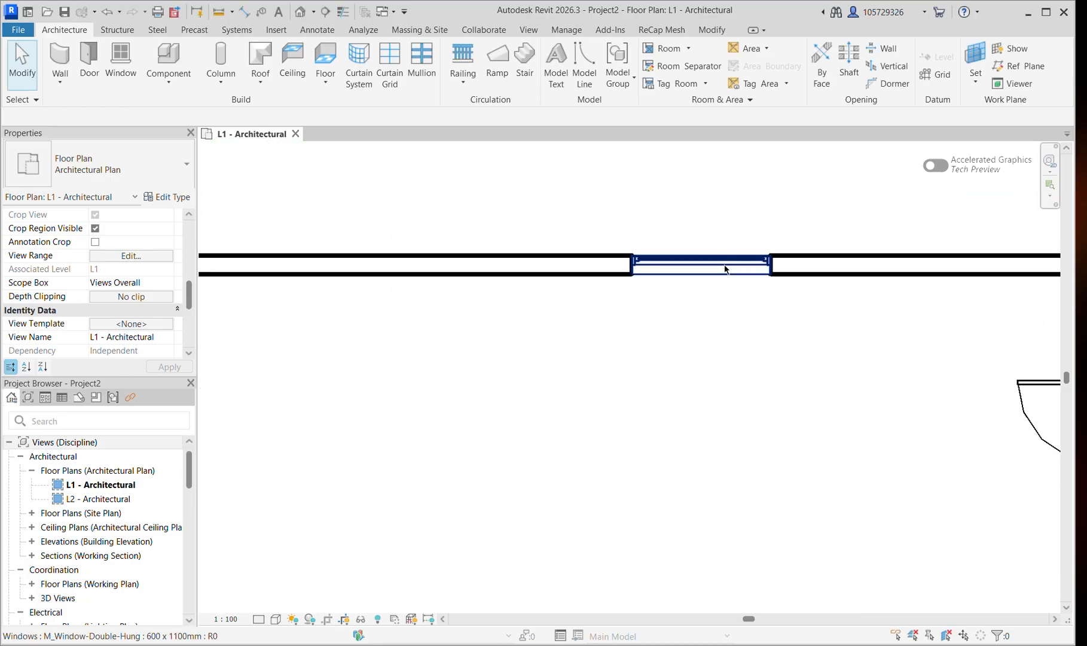
pyautogui.scroll(-10, 584, 266)
pyautogui.scroll(-2, 585, 393)
pyautogui.moveTo(585, 393); pyautogui.dragTo(536, 250, button='middle')
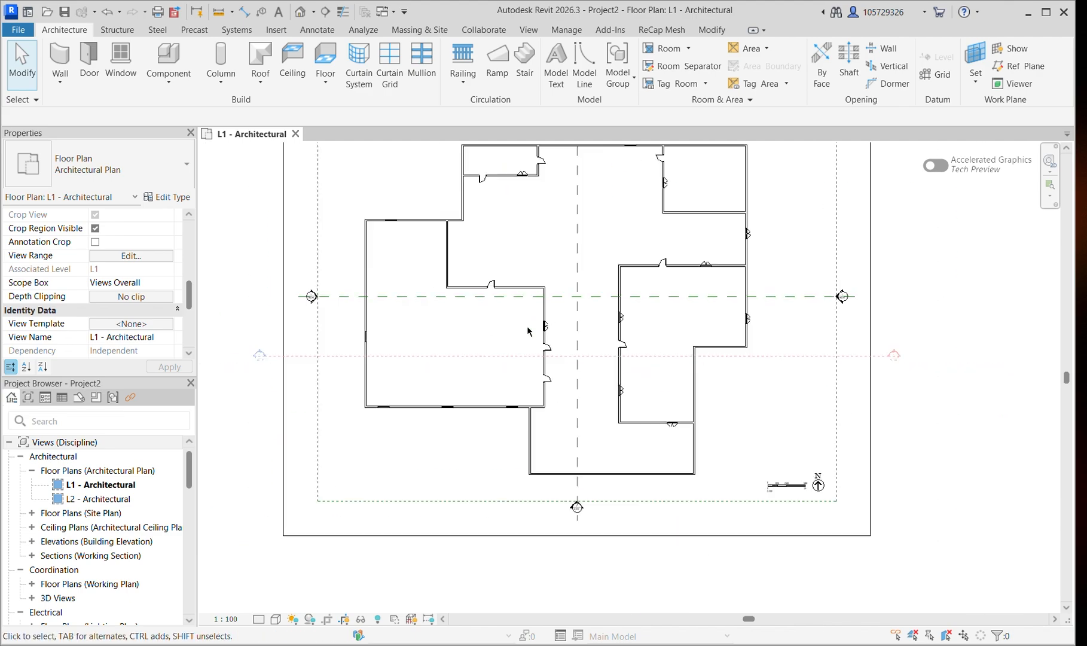
pyautogui.moveTo(529, 330); pyautogui.dragTo(587, 377, button='middle')
pyautogui.scroll(-1, 579, 307)
pyautogui.scroll(2, 577, 287)
pyautogui.scroll(-1, 666, 198)
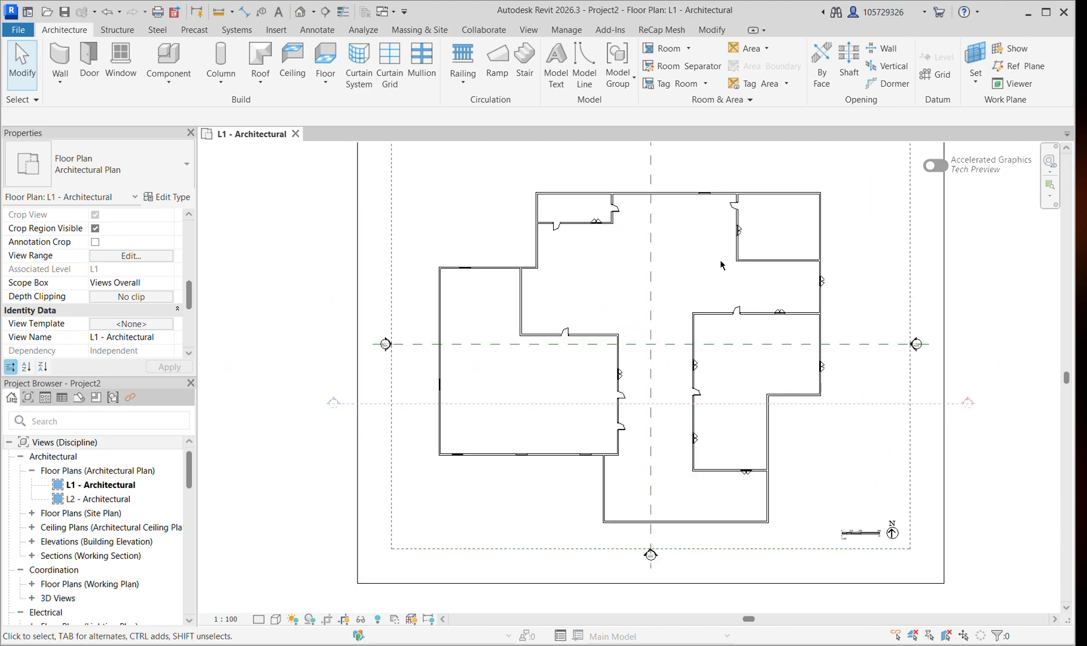
pyautogui.moveTo(619, 262); pyautogui.dragTo(588, 279, button='middle')
pyautogui.scroll(-1, 642, 236)
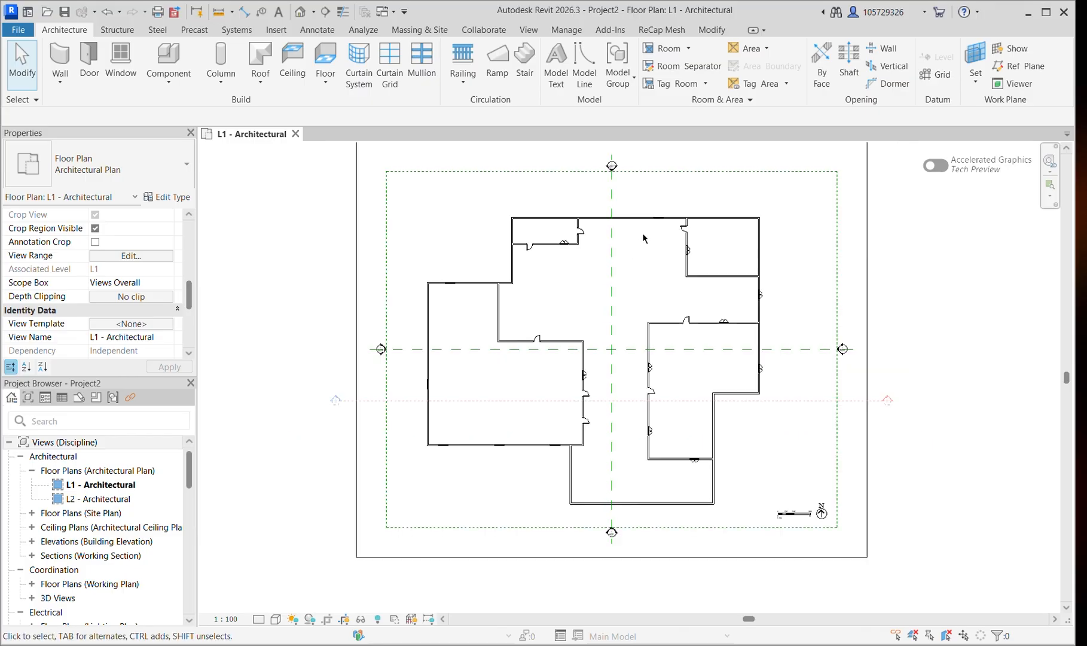
pyautogui.moveTo(643, 236)
pyautogui.mouseDown(button='middle')
pyautogui.moveTo(625, 273)
pyautogui.moveTo(641, 227)
pyautogui.mouseUp(button='middle')
pyautogui.scroll(1, 577, 216)
pyautogui.scroll(-1, 642, 268)
pyautogui.moveTo(608, 289); pyautogui.dragTo(631, 341, button='middle')
pyautogui.scroll(1, 631, 338)
pyautogui.scroll(-1, 633, 245)
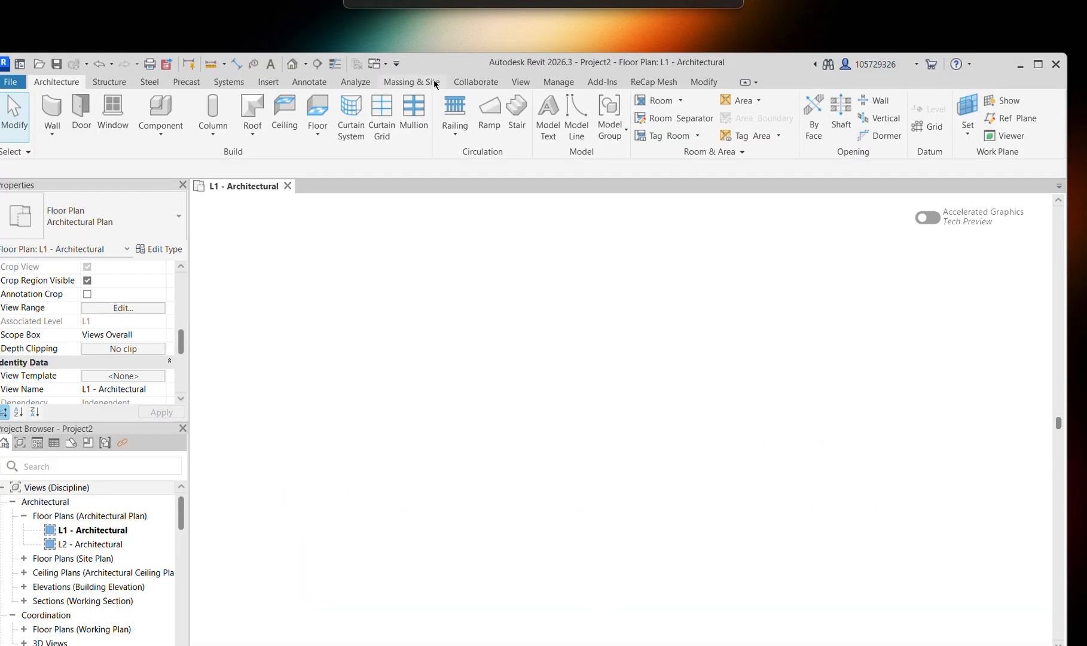
# Maximize the program window and open the default 3D view of the building.
pyautogui.click(521, 82)
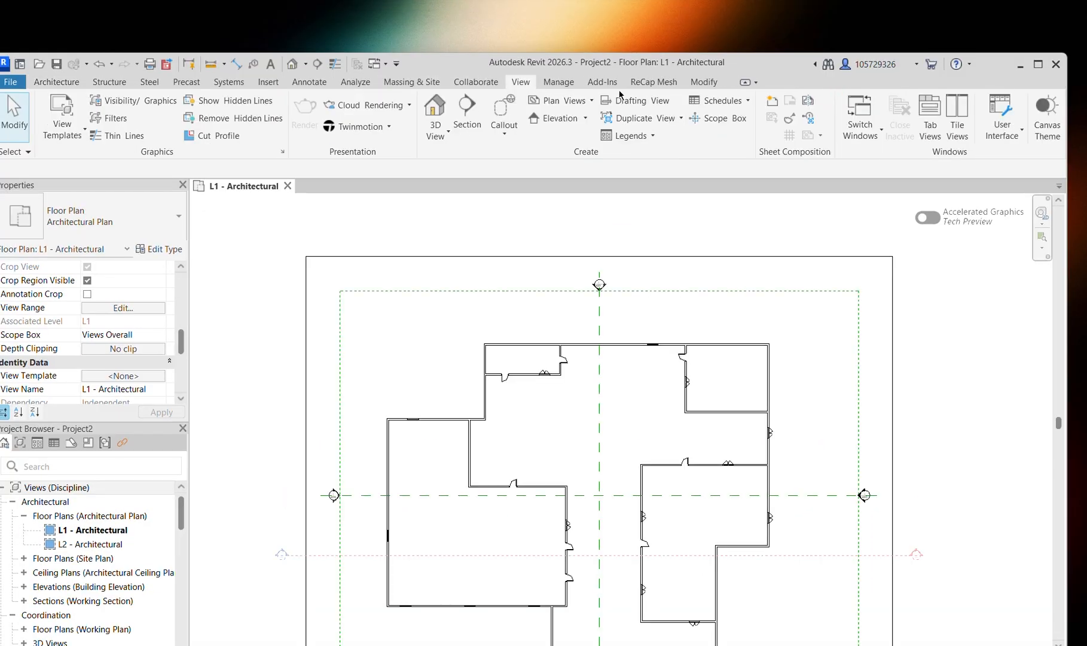
pyautogui.click(1038, 64)
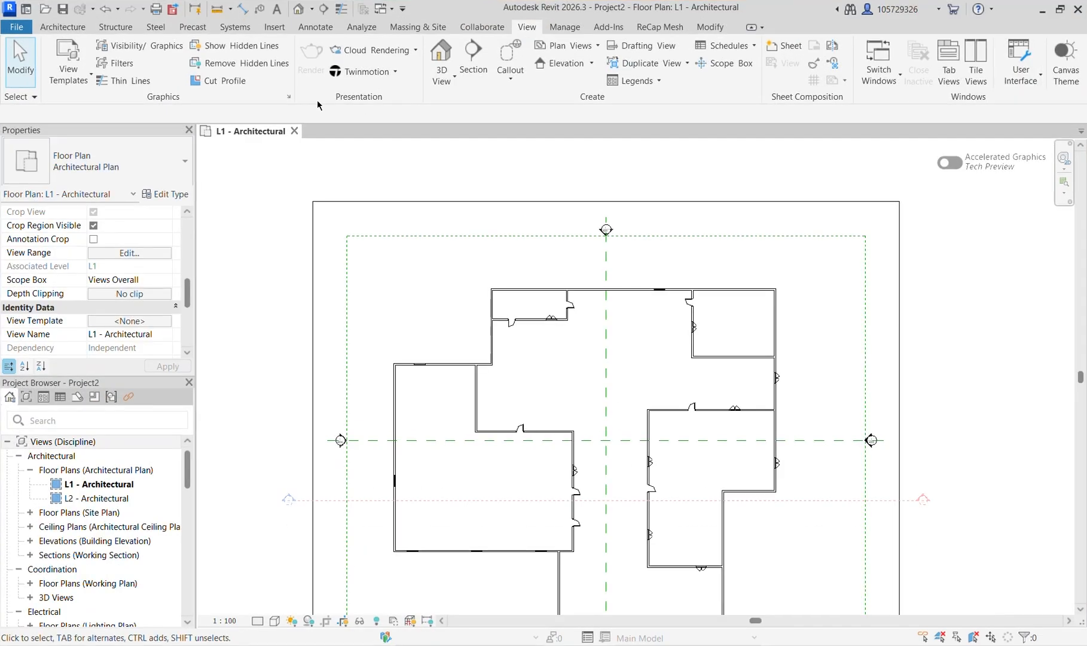
pyautogui.click(441, 57)
pyautogui.scroll(2, 622, 453)
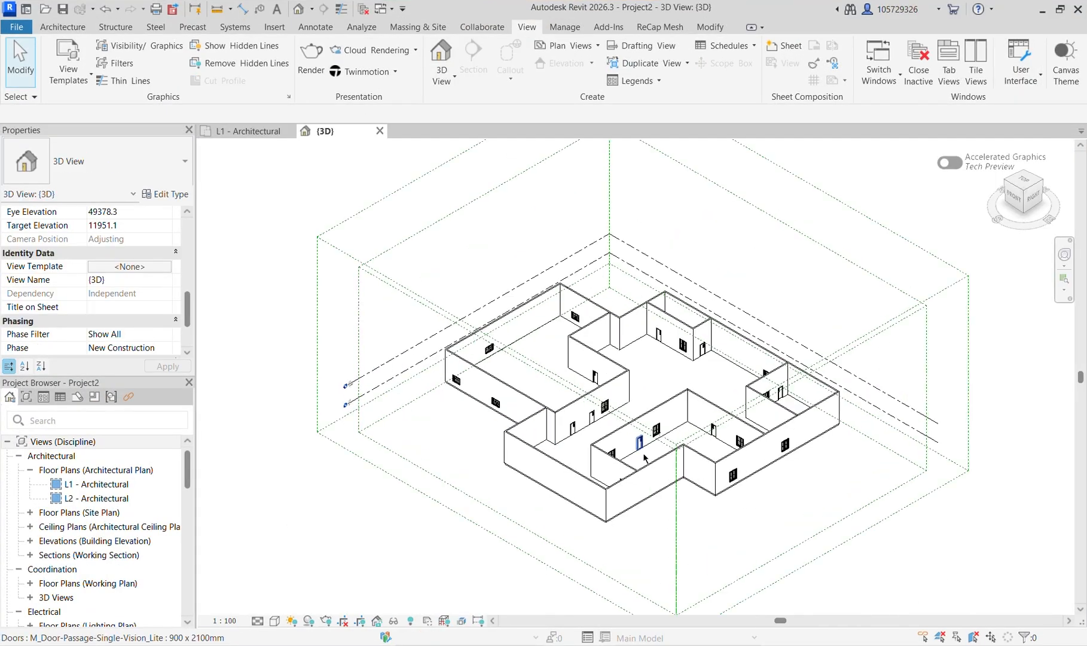
# Examine the building's walls, doors and windows in 3D from several sides.
pyautogui.scroll(-1, 599, 471)
pyautogui.moveTo(598, 471); pyautogui.dragTo(778, 317, button='middle')
pyautogui.scroll(2, 583, 361)
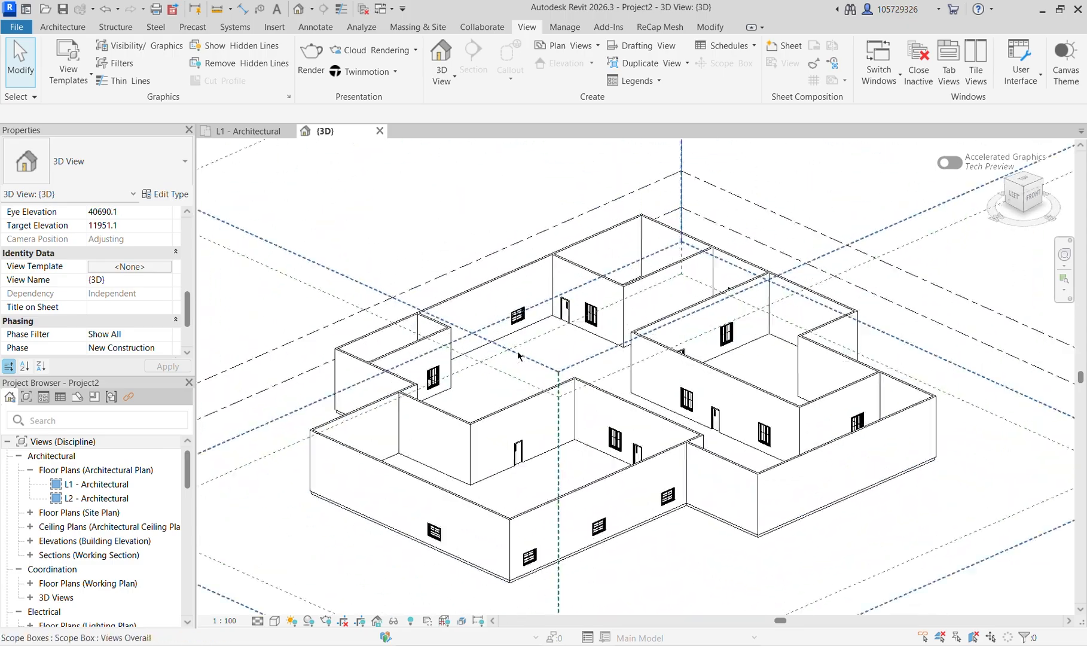
pyautogui.scroll(-3, 519, 357)
pyautogui.keyDown('shift'); pyautogui.moveTo(519, 357); pyautogui.dragTo(636, 448, button='middle'); pyautogui.keyUp('shift')
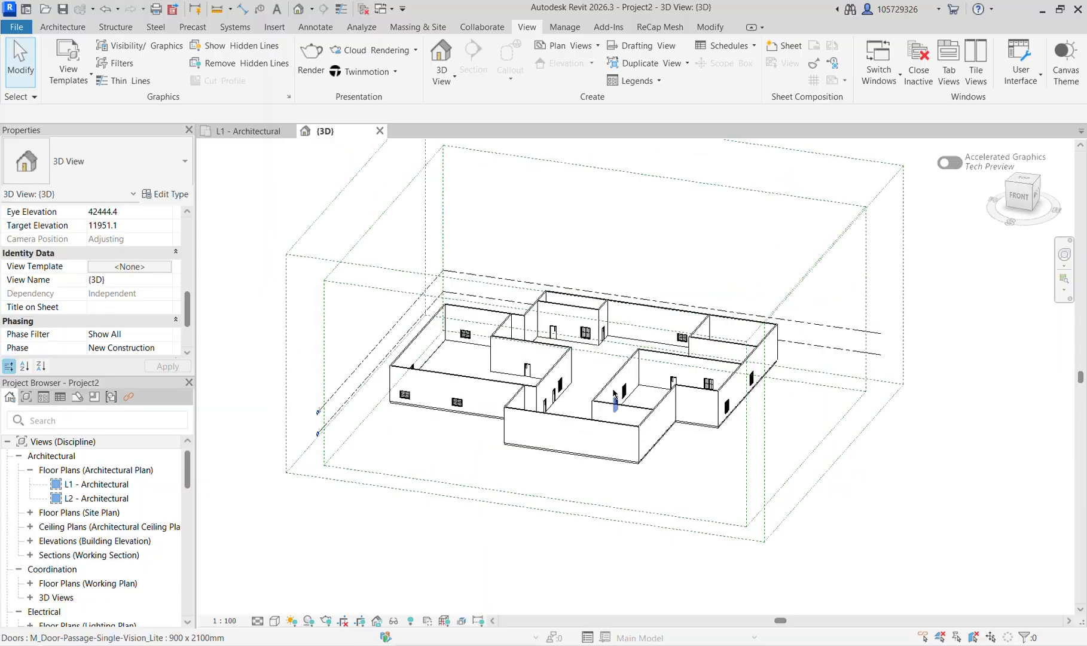
pyautogui.scroll(3, 577, 332)
pyautogui.keyDown('shift'); pyautogui.moveTo(604, 367); pyautogui.dragTo(562, 415, button='middle'); pyautogui.keyUp('shift')
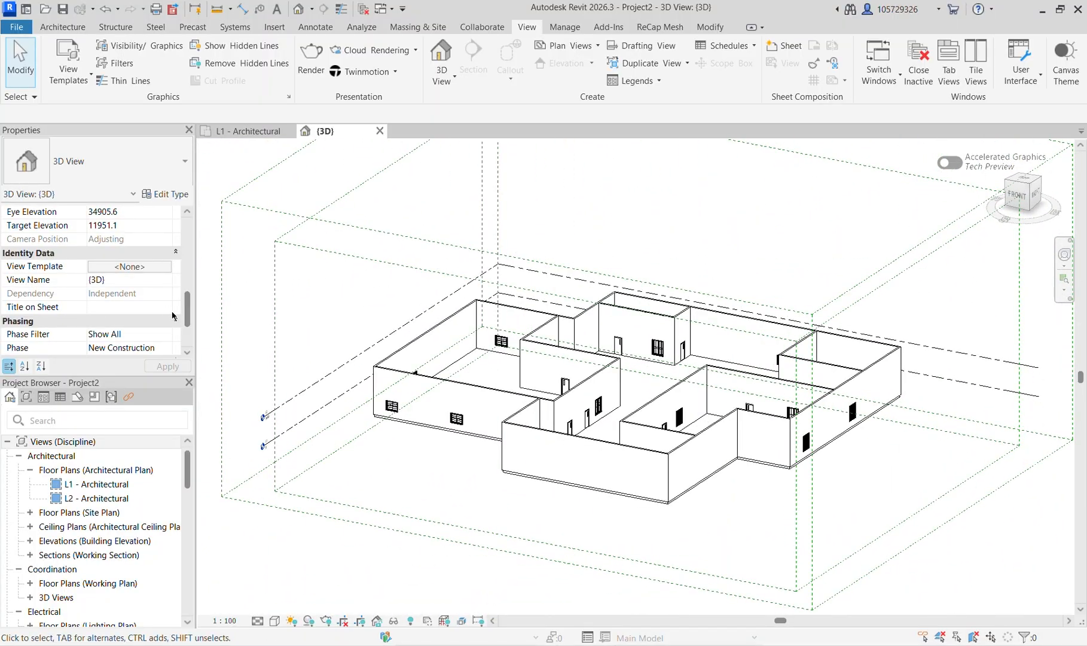
# Turn on the Section Box in the 3D view's extents properties.
pyautogui.scroll(8, 172, 316)
pyautogui.scroll(-3, 173, 302)
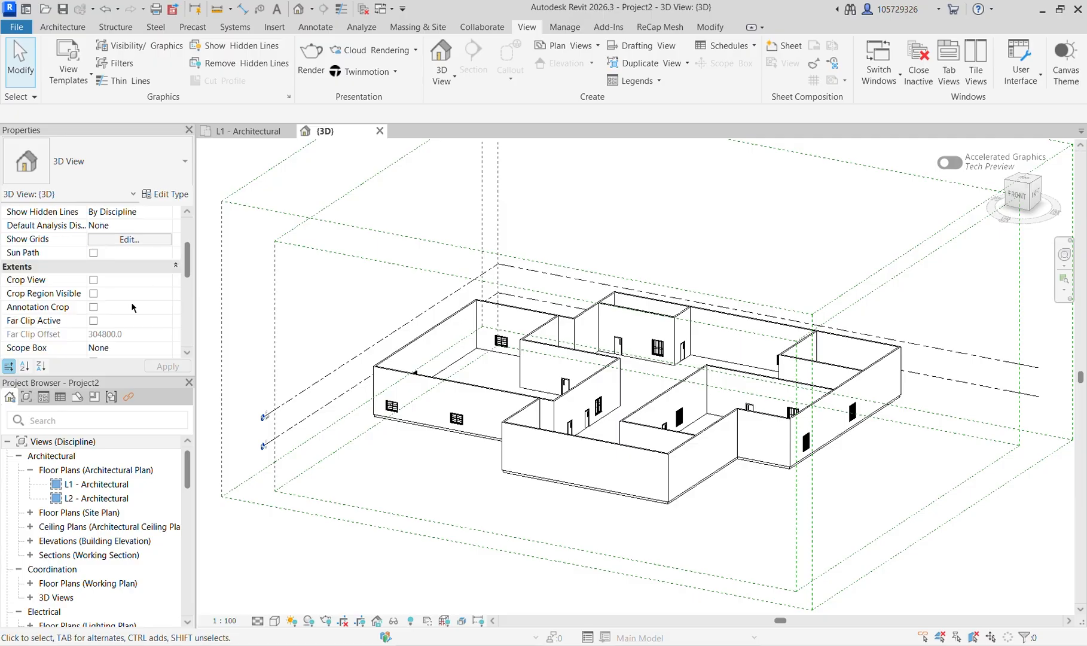
pyautogui.scroll(-5, 128, 305)
pyautogui.scroll(-3, 131, 301)
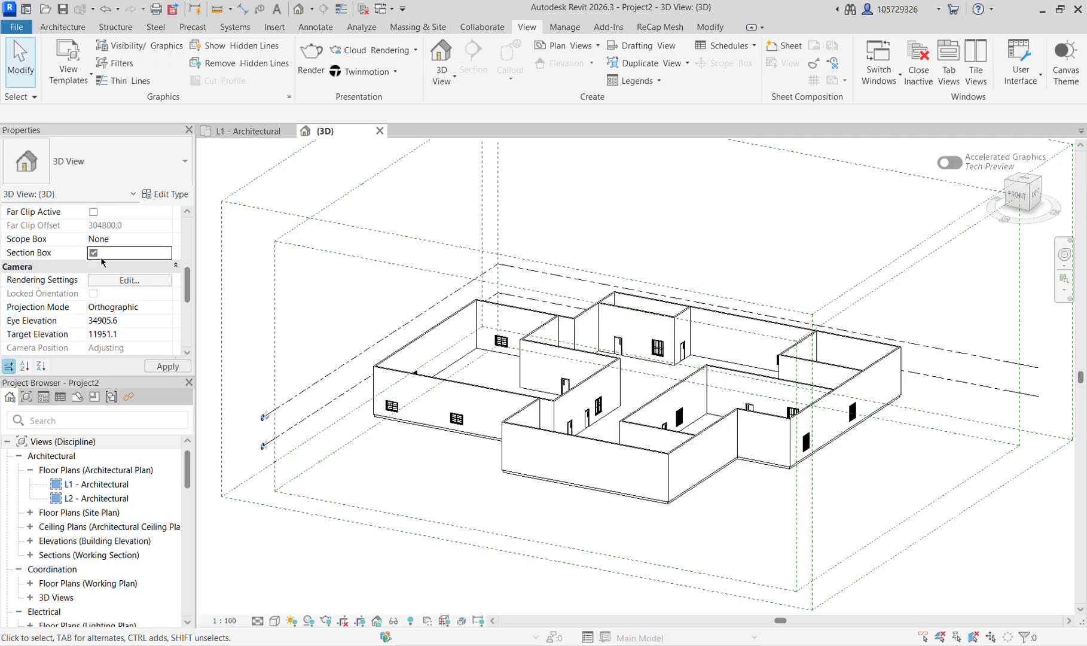
# Select the section box and pull one side face inward to cut through the building.
pyautogui.moveTo(673, 456)
pyautogui.keyDown('shift'); pyautogui.mouseDown(button='middle')
pyautogui.moveTo(721, 468)
pyautogui.moveTo(691, 454)
pyautogui.mouseUp(button='middle'); pyautogui.keyUp('shift')
pyautogui.scroll(-1, 636, 397)
pyautogui.moveTo(636, 396); pyautogui.dragTo(494, 390, button='middle')
pyautogui.click(858, 203)
pyautogui.scroll(-2, 688, 458)
pyautogui.keyDown('shift'); pyautogui.moveTo(705, 462); pyautogui.dragTo(723, 443, button='middle'); pyautogui.keyUp('shift')
pyautogui.scroll(2, 739, 395)
pyautogui.moveTo(745, 387); pyautogui.dragTo(543, 378)
pyautogui.moveTo(651, 477)
pyautogui.keyDown('shift'); pyautogui.mouseDown(button='middle')
pyautogui.moveTo(512, 447)
pyautogui.moveTo(704, 471)
pyautogui.moveTo(648, 470)
pyautogui.mouseUp(button='middle'); pyautogui.keyUp('shift')
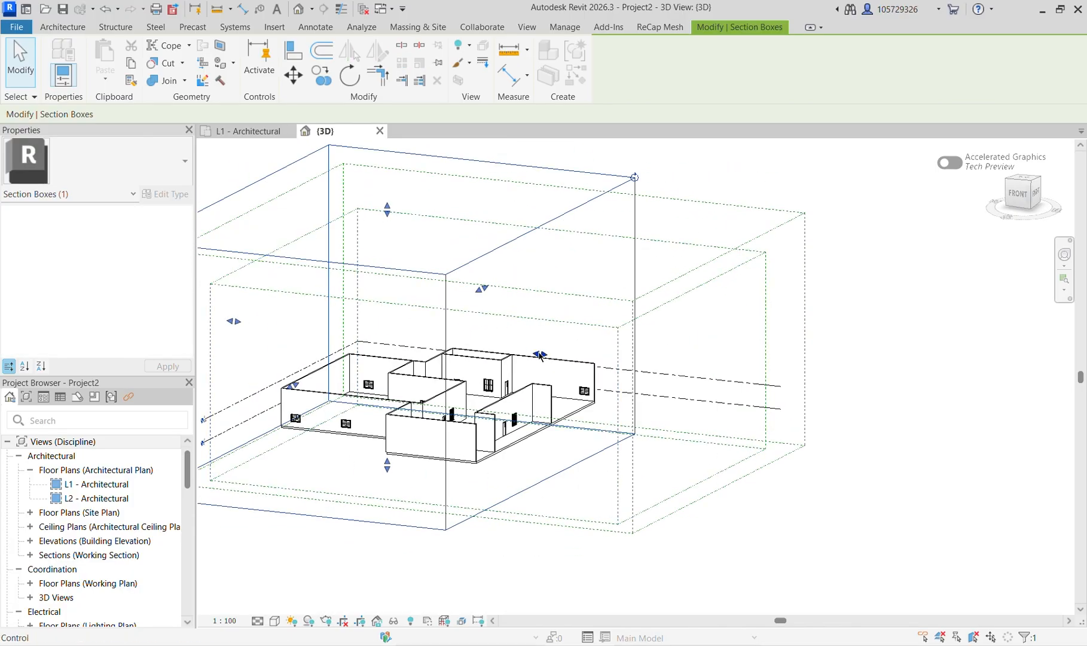
# Review the whole building inside its section box in 3D from different sides.
pyautogui.click(248, 131)
pyautogui.click(343, 133)
pyautogui.scroll(-3, 569, 399)
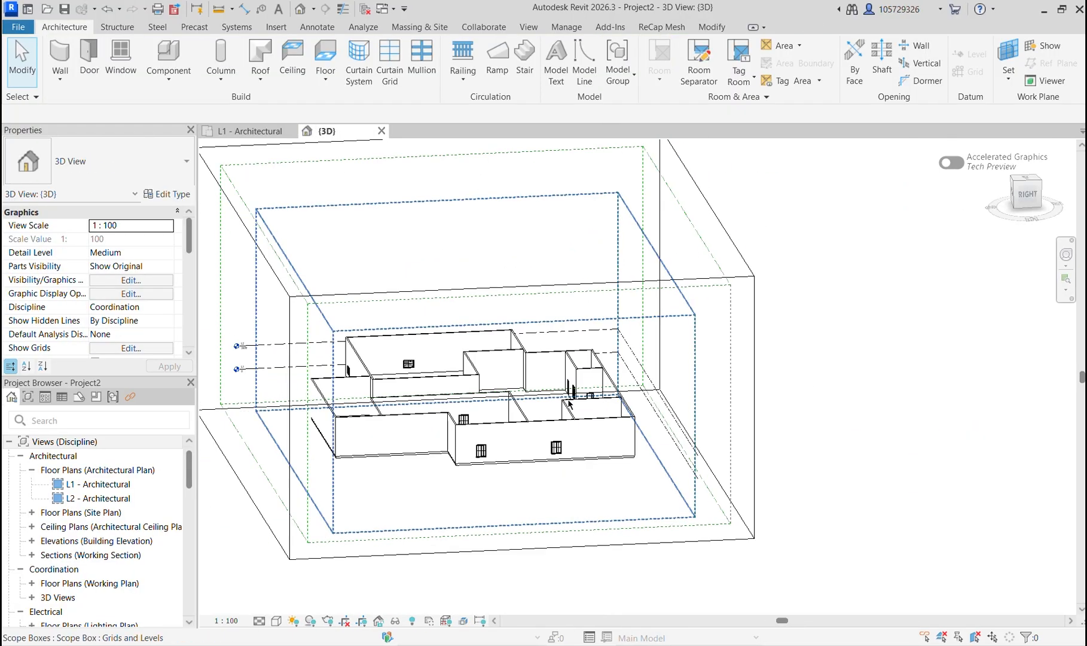
pyautogui.moveTo(568, 402); pyautogui.dragTo(624, 479, button='middle')
pyautogui.scroll(2, 578, 440)
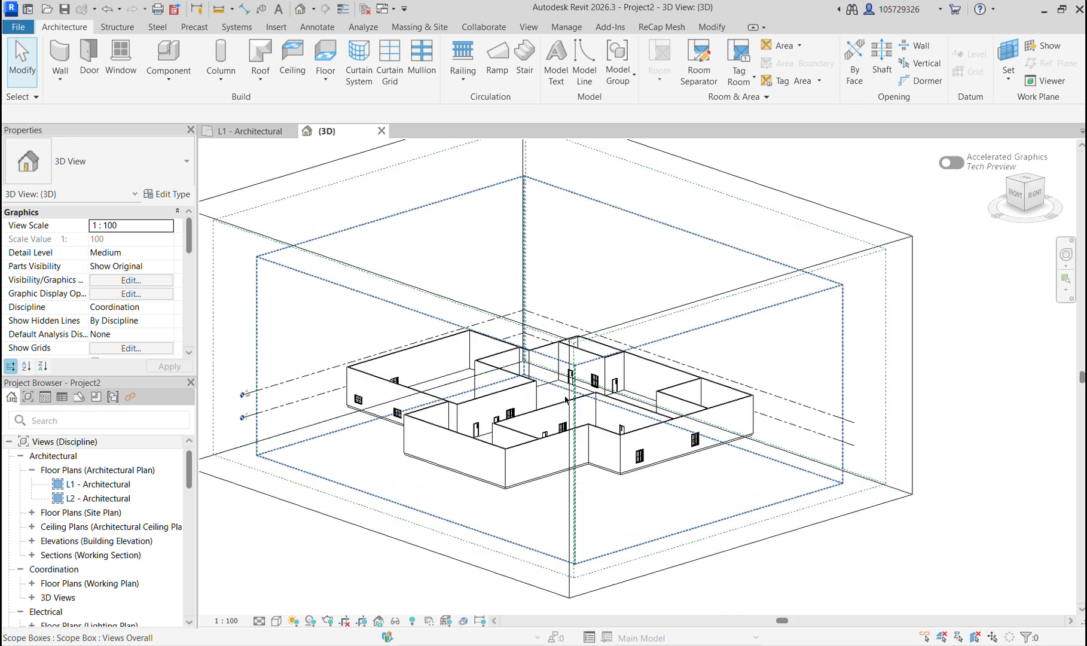
# Start a roof by footprint in the L1 architectural floor plan and dismiss the lowest level notice without choosing another level.
pyautogui.click(256, 132)
pyautogui.scroll(-2, 506, 369)
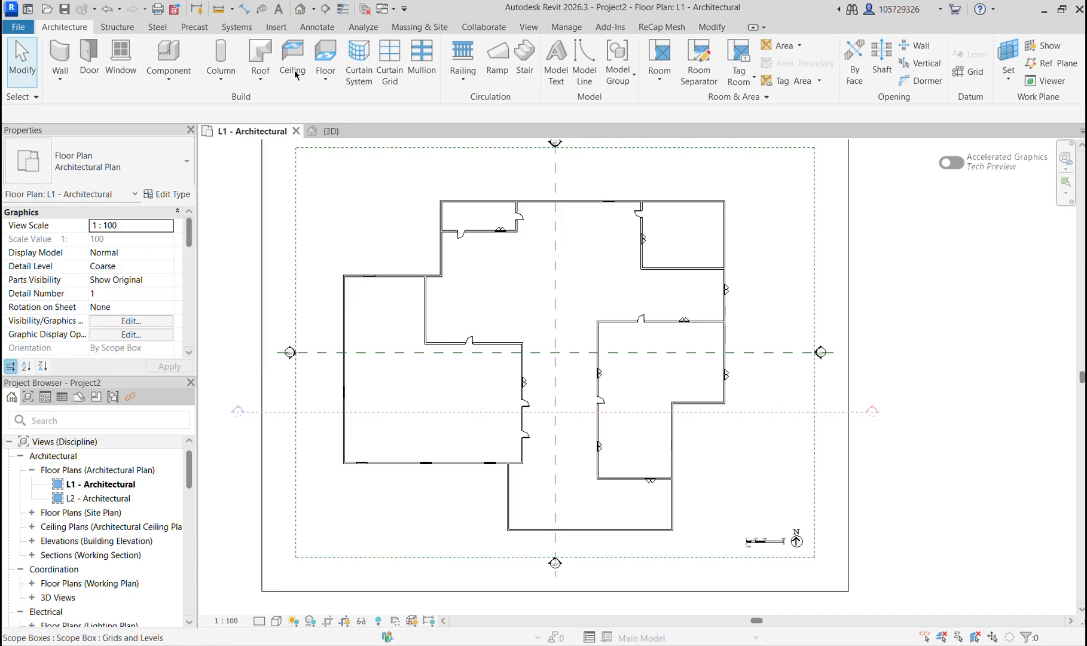
pyautogui.click(259, 53)
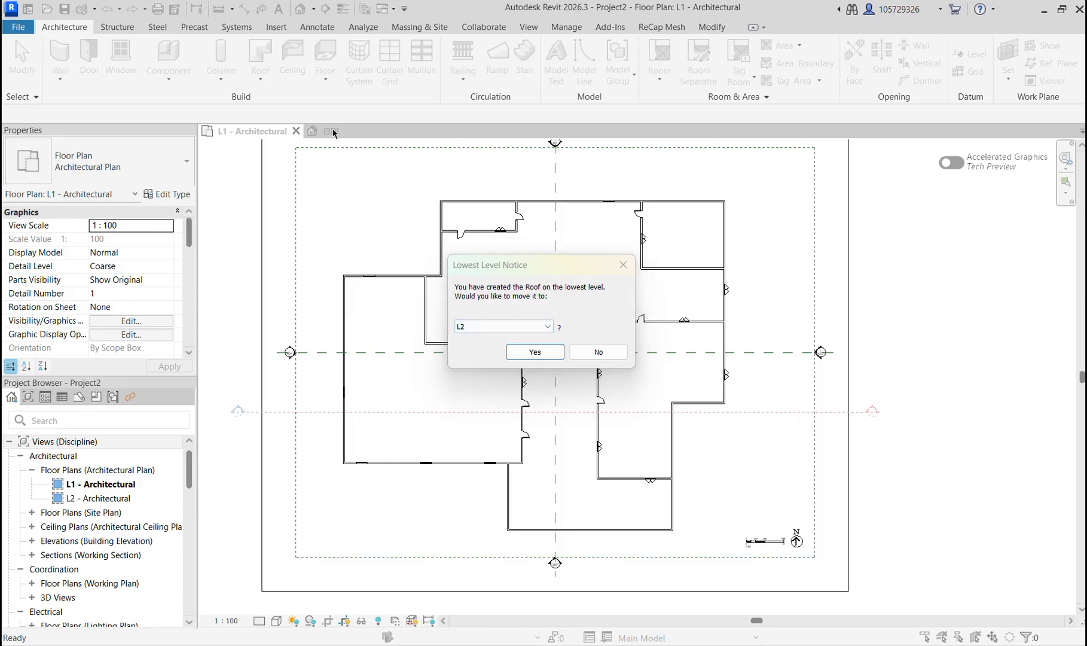
pyautogui.click(623, 265)
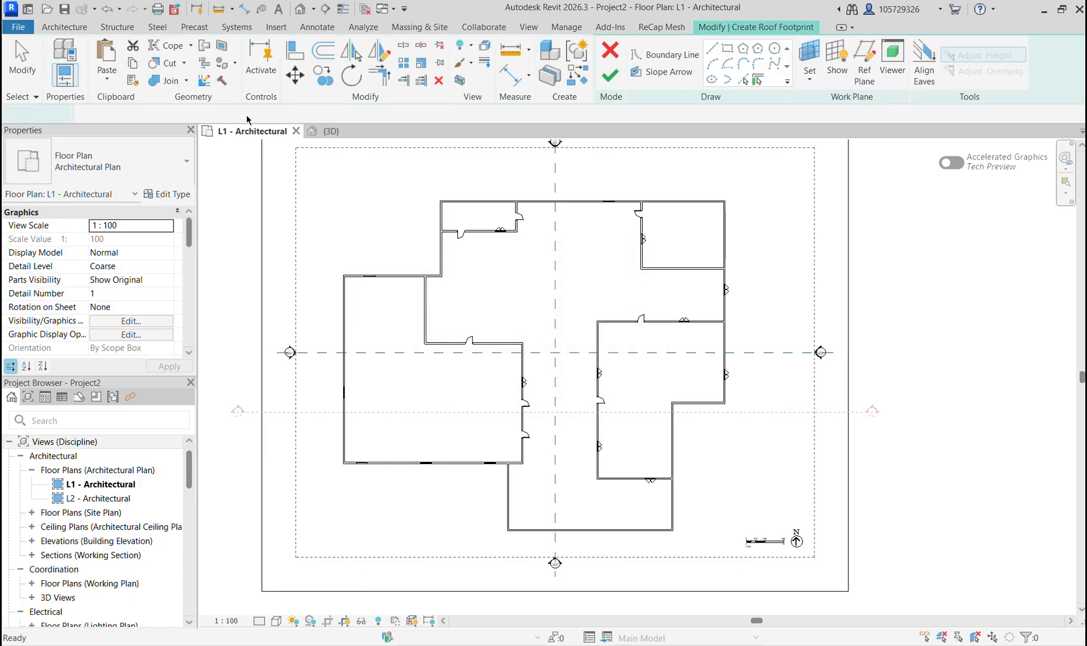
# Examine the wall height against levels L1 and L2 in the 3D view from the right side.
pyautogui.click(327, 131)
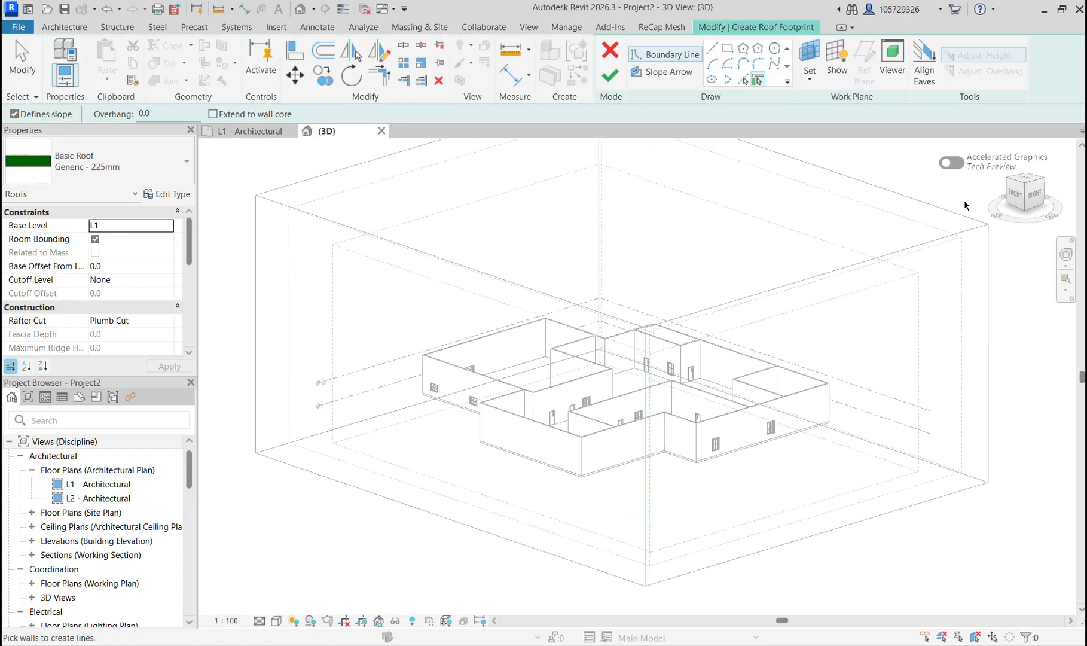
pyautogui.click(1035, 194)
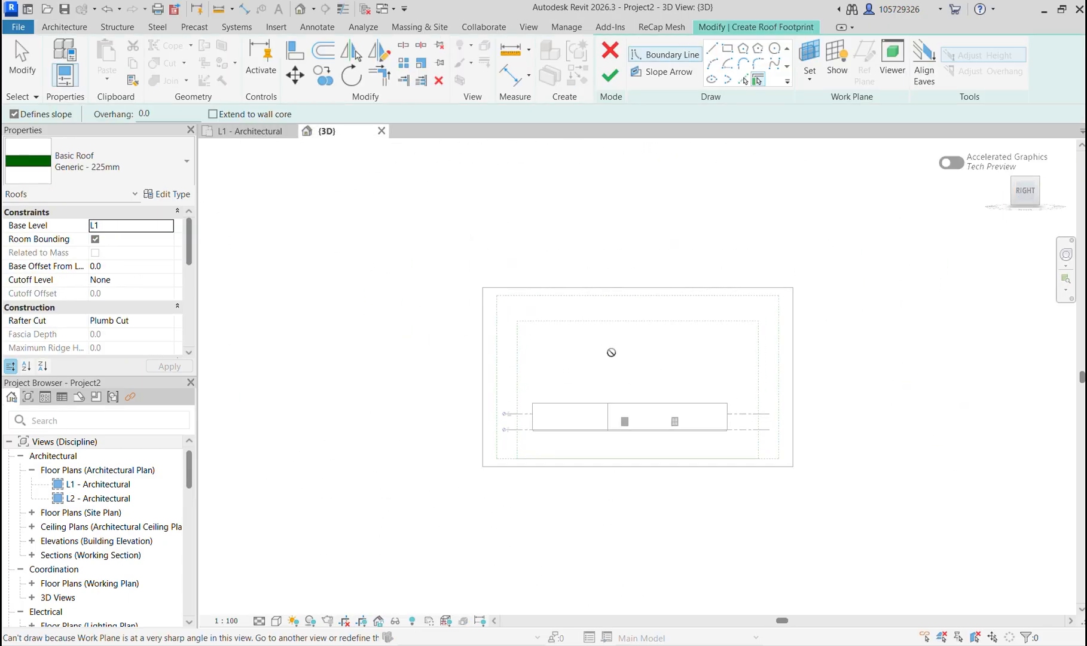
pyautogui.scroll(4, 509, 440)
pyautogui.scroll(3, 491, 412)
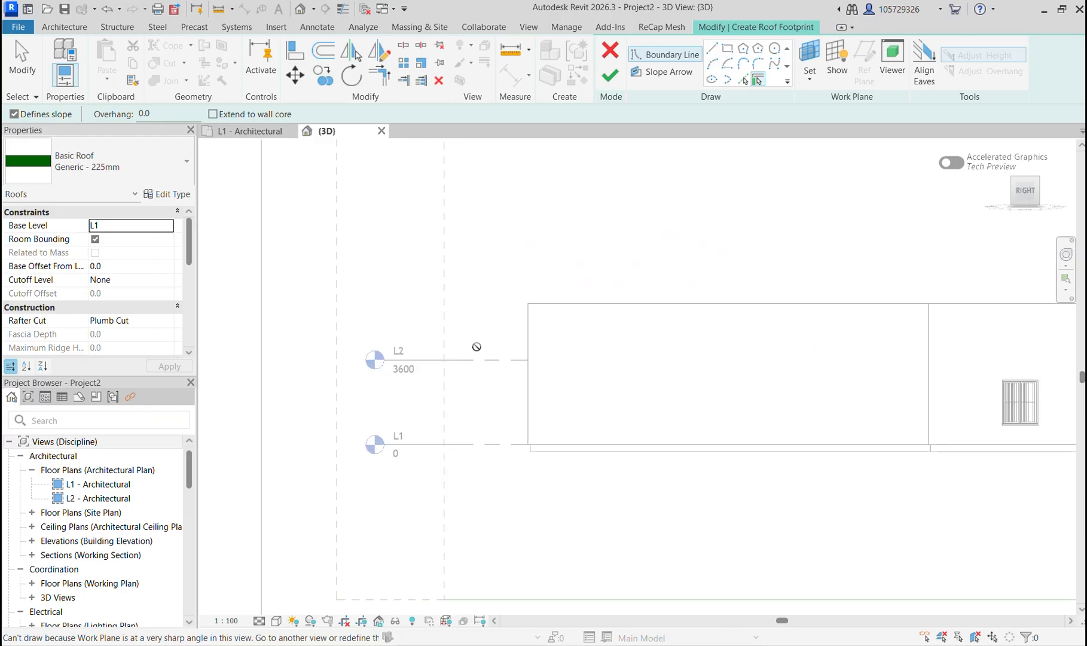
pyautogui.scroll(-1, 459, 411)
pyautogui.moveTo(458, 410); pyautogui.dragTo(390, 406, button='middle')
pyautogui.scroll(1, 422, 426)
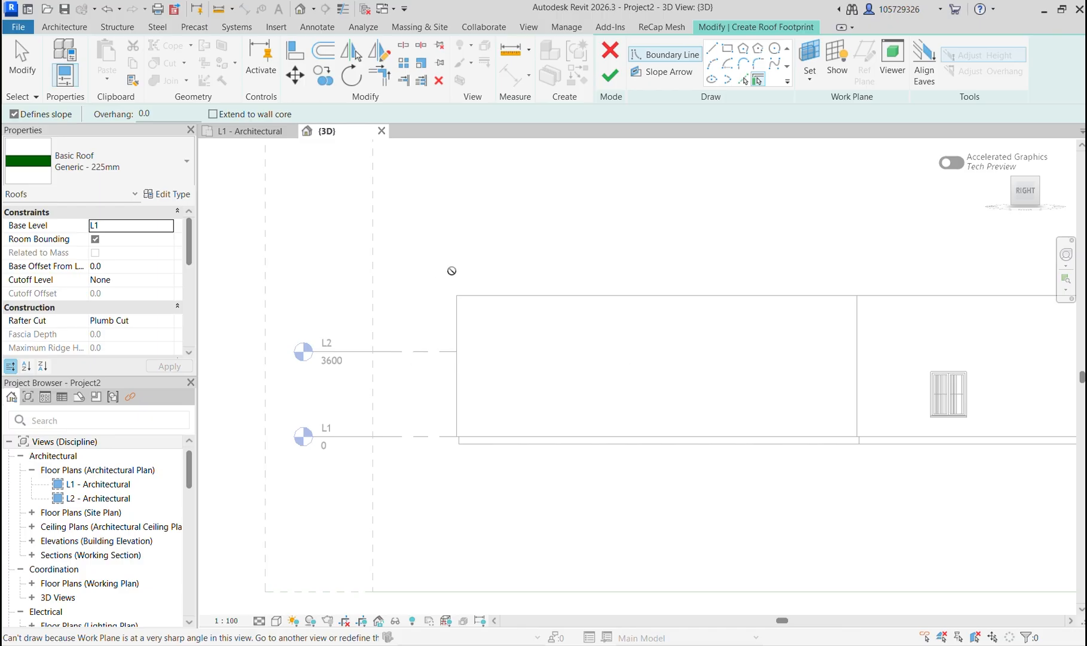
pyautogui.scroll(-1, 464, 250)
pyautogui.moveTo(462, 252); pyautogui.dragTo(439, 260, button='middle')
pyautogui.scroll(2, 370, 370)
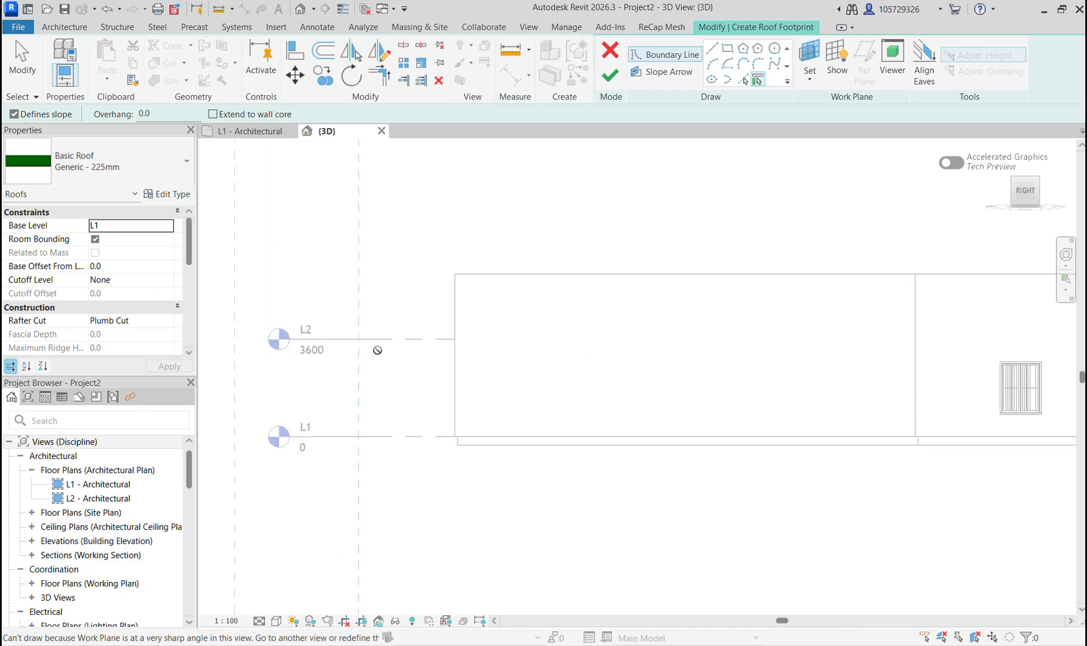
pyautogui.moveTo(414, 317); pyautogui.dragTo(457, 288, button='middle')
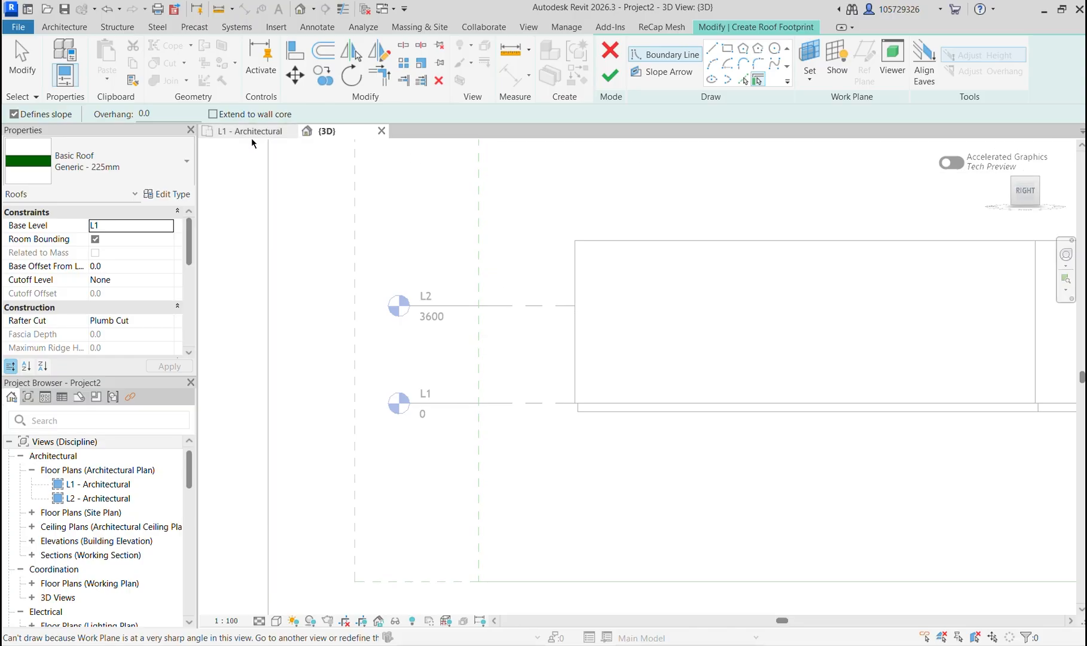
pyautogui.scroll(-1, 353, 290)
pyautogui.moveTo(363, 289); pyautogui.dragTo(312, 299, button='middle')
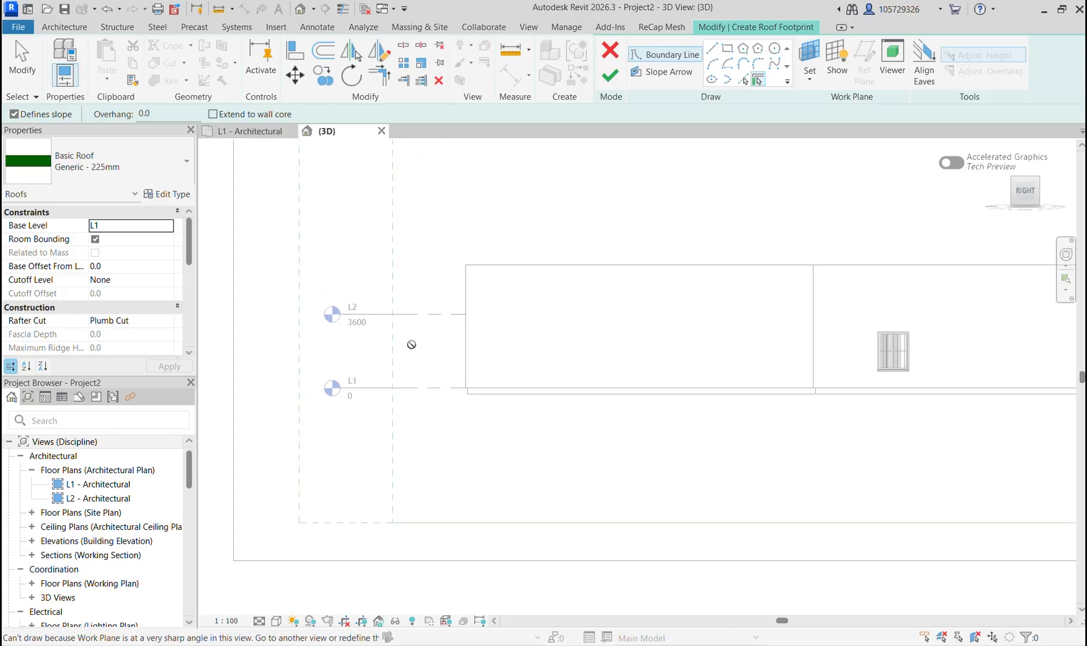
pyautogui.scroll(1, 384, 318)
pyautogui.scroll(1, 406, 313)
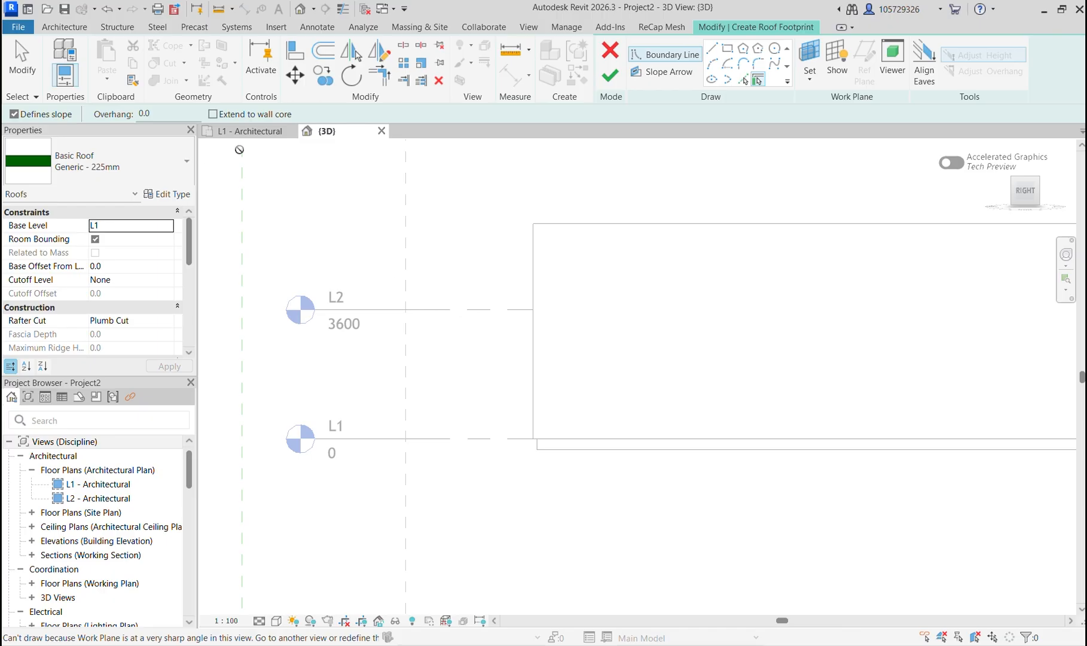
# In the L1 plan, pick slope-defining roof boundary lines along the outer faces of the north and upper east walls.
pyautogui.click(267, 131)
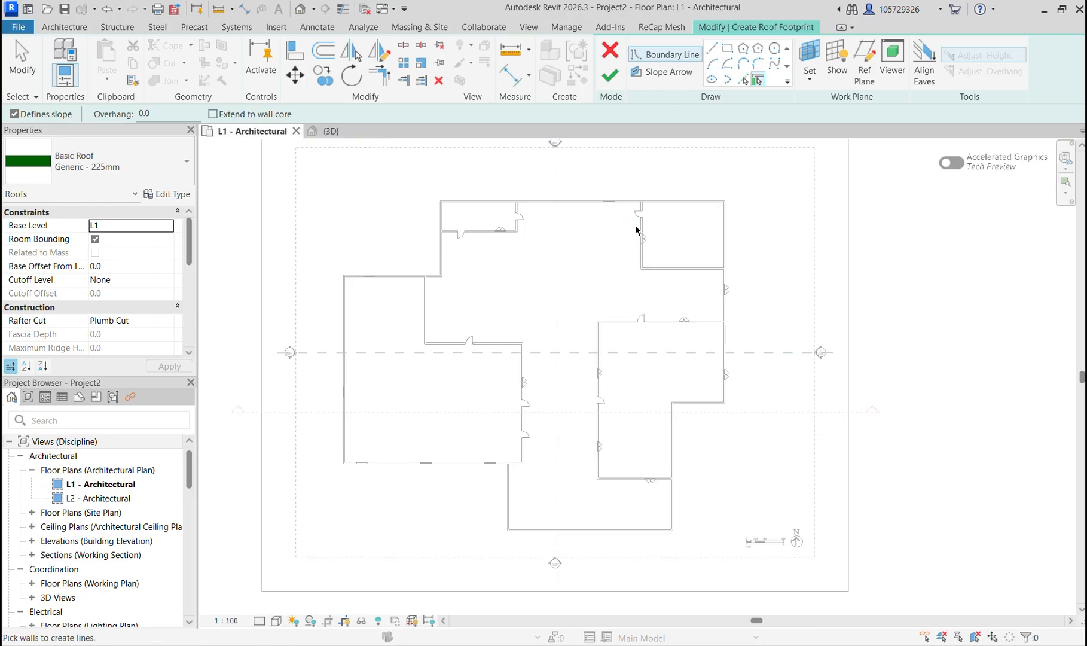
pyautogui.moveTo(595, 299); pyautogui.dragTo(675, 279, button='middle')
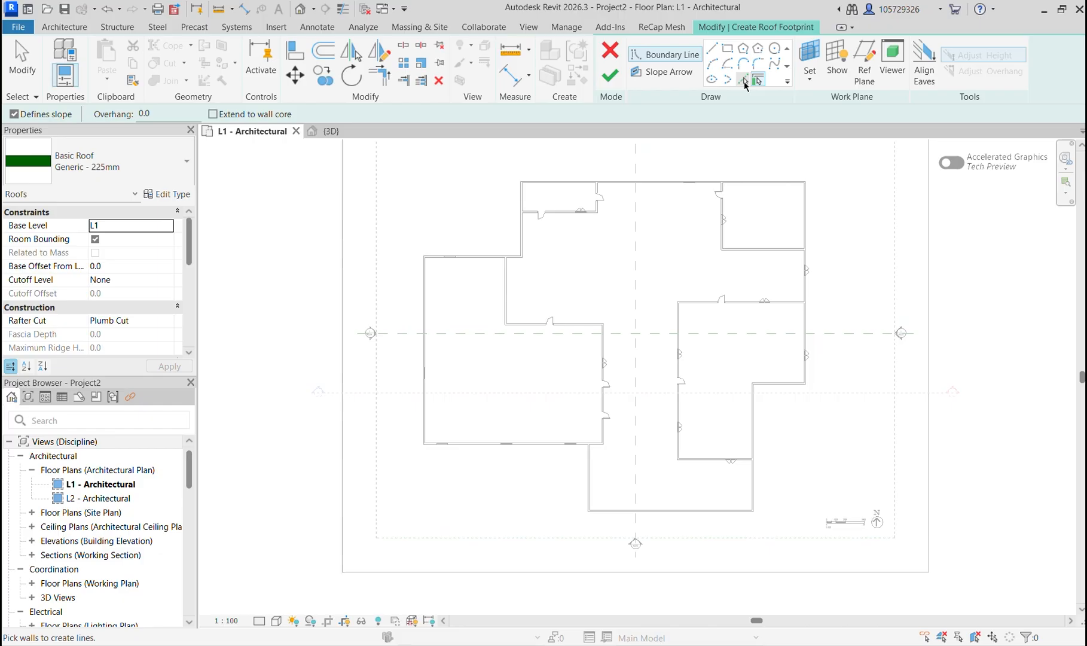
pyautogui.scroll(1, 712, 208)
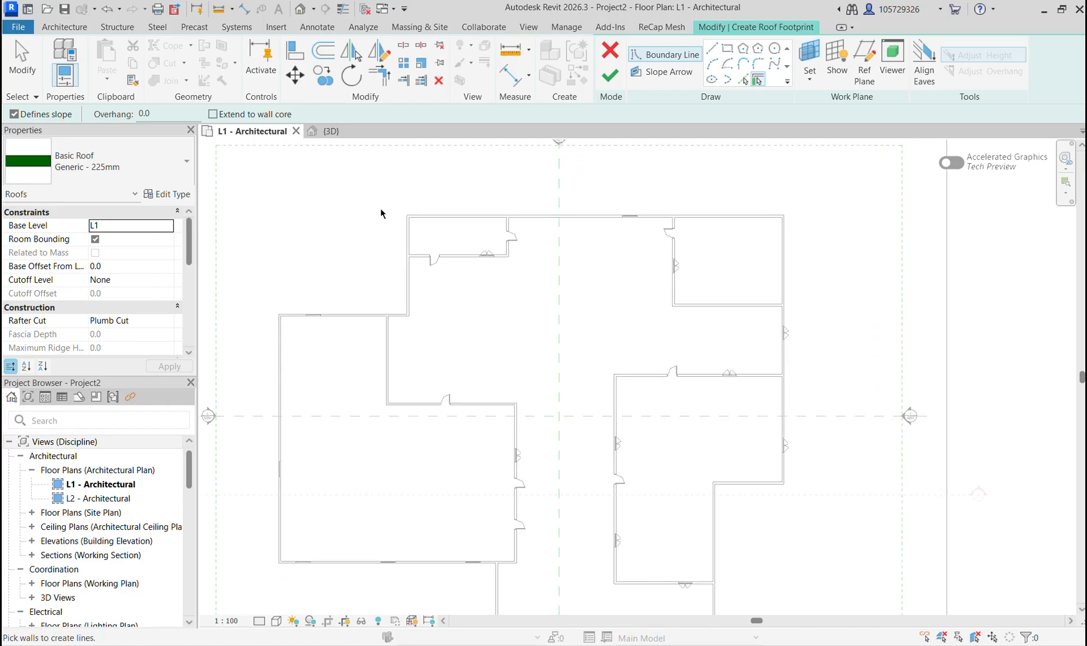
pyautogui.moveTo(647, 253); pyautogui.dragTo(682, 213, button='middle')
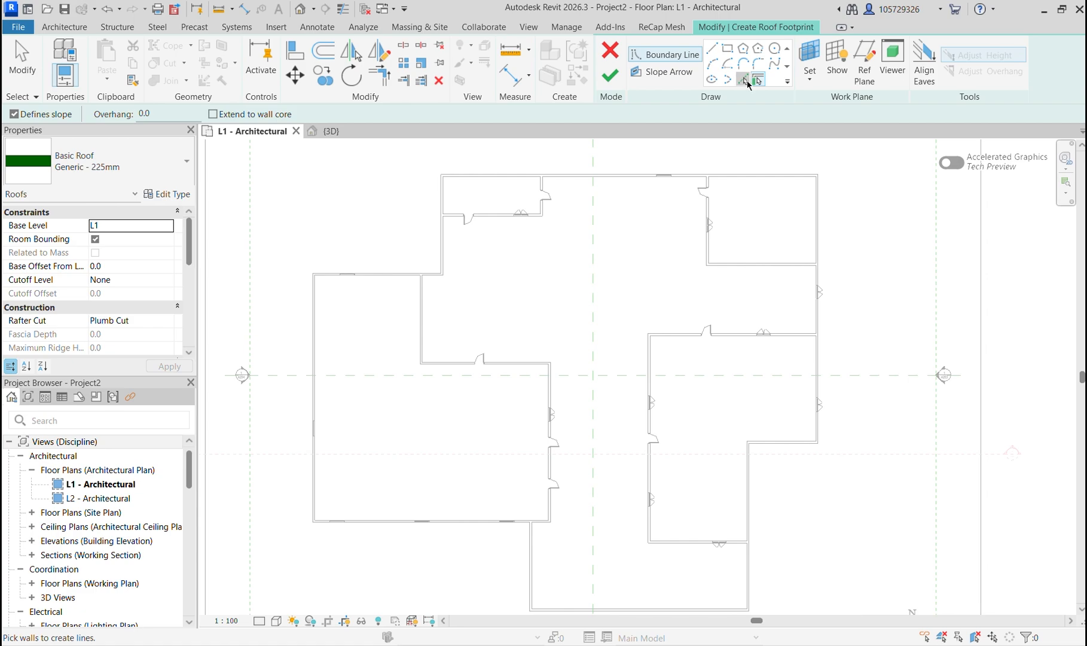
pyautogui.click(745, 80)
pyautogui.scroll(2, 784, 168)
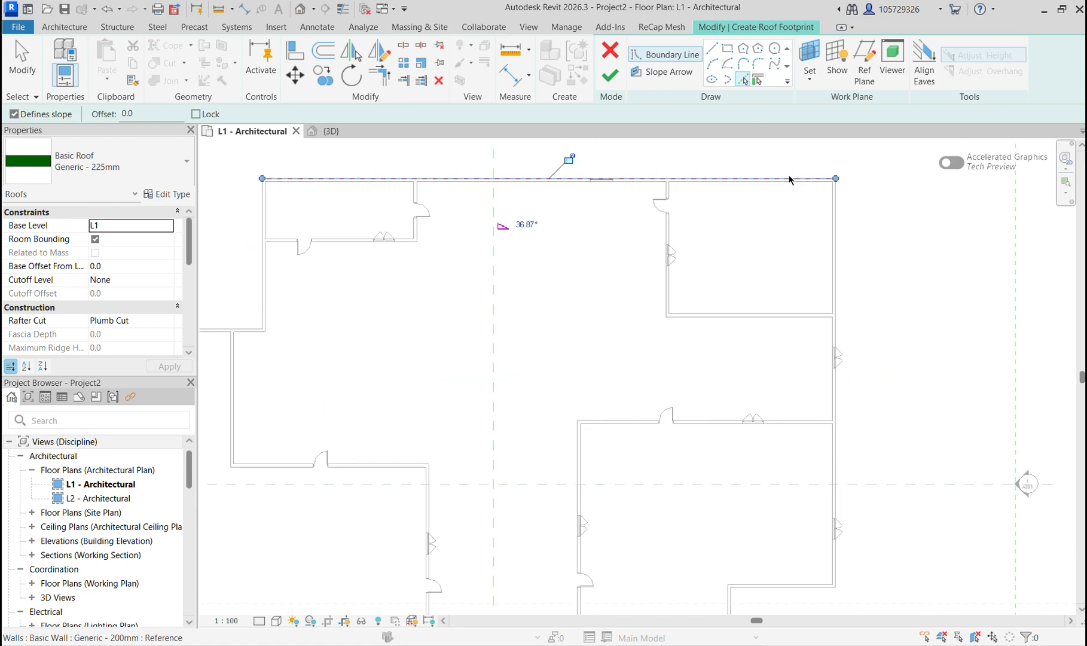
pyautogui.click(834, 207)
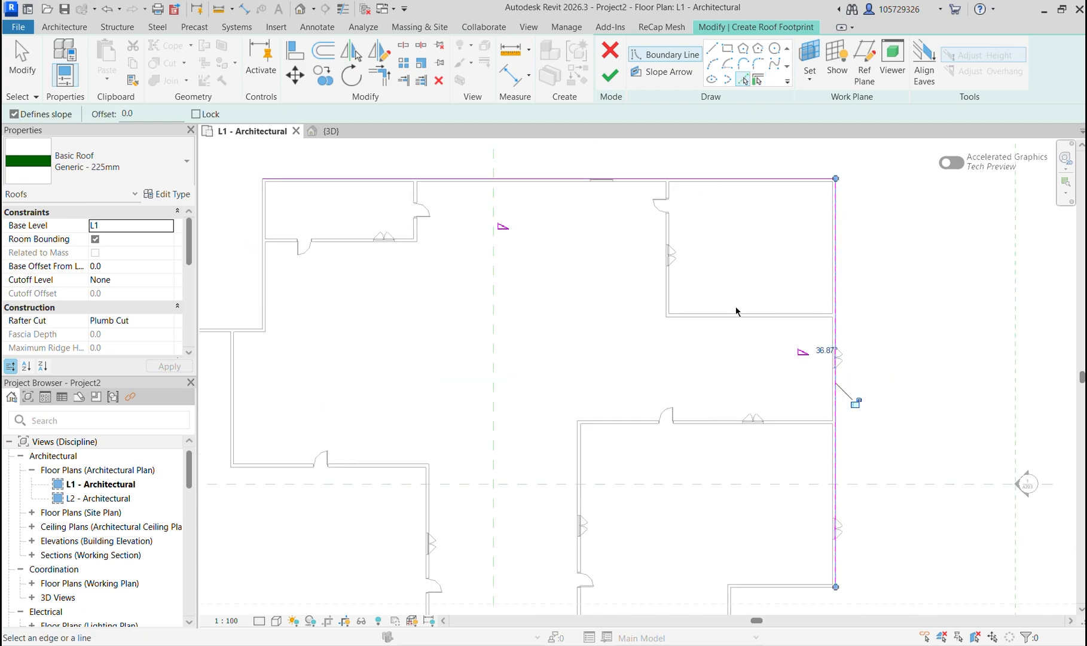
# Continue the roof boundary along the two walls of the southeast step and the south wing's bottom wall.
pyautogui.scroll(-2, 734, 313)
pyautogui.moveTo(725, 459); pyautogui.dragTo(670, 271, button='middle')
pyautogui.scroll(3, 710, 341)
pyautogui.click(719, 320)
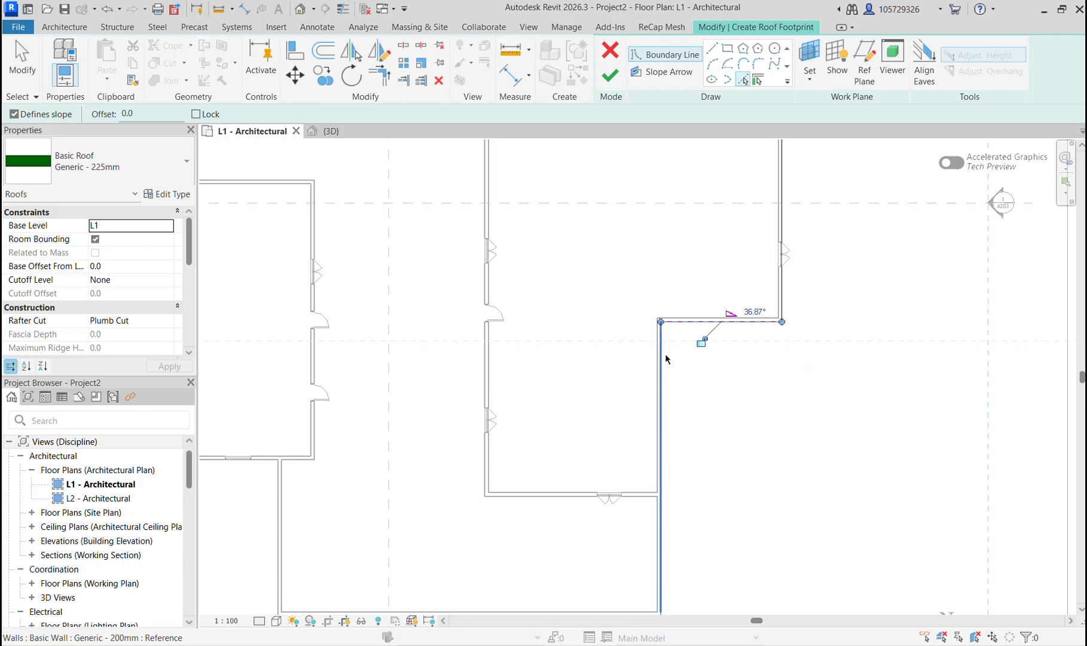
pyautogui.click(665, 353)
pyautogui.moveTo(694, 392); pyautogui.dragTo(801, 147, button='middle')
pyautogui.click(722, 370)
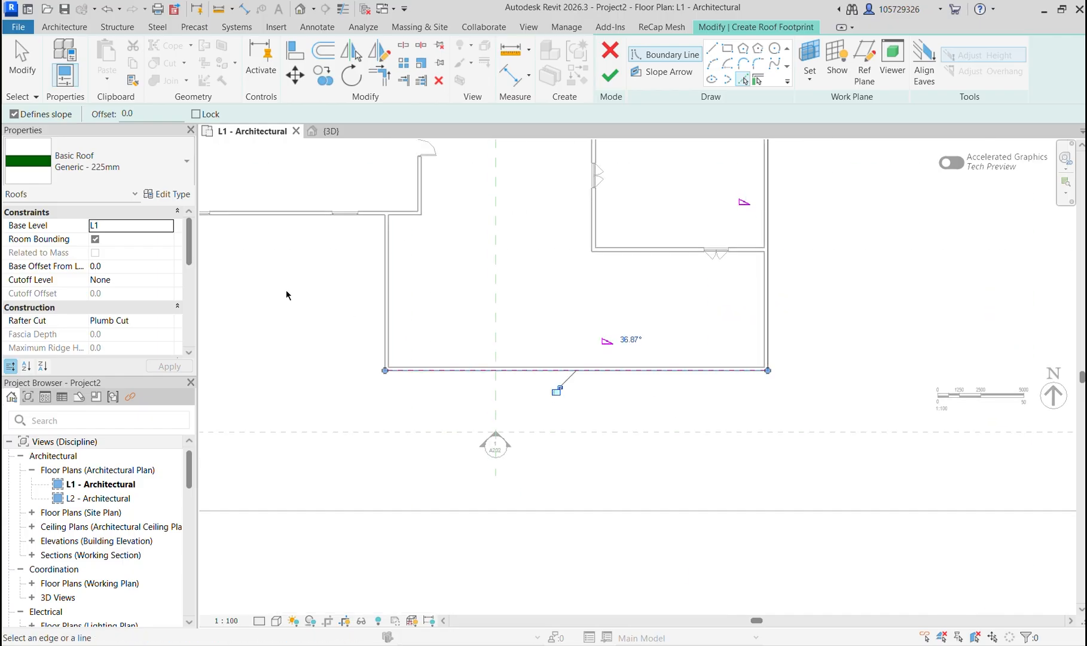
# Add roof boundary lines along the south wing's west wall and the west wing's south and west walls.
pyautogui.click(386, 279)
pyautogui.moveTo(316, 213); pyautogui.dragTo(549, 352, button='middle')
pyautogui.scroll(2, 549, 352)
pyautogui.click(548, 353)
pyautogui.scroll(-2, 439, 286)
pyautogui.moveTo(438, 284); pyautogui.dragTo(728, 472, button='middle')
pyautogui.click(501, 329)
# Add roof boundary lines along the west wing's north wall and the short wall rising to the north edge.
pyautogui.scroll(-1, 585, 292)
pyautogui.moveTo(585, 292); pyautogui.dragTo(585, 517, button='middle')
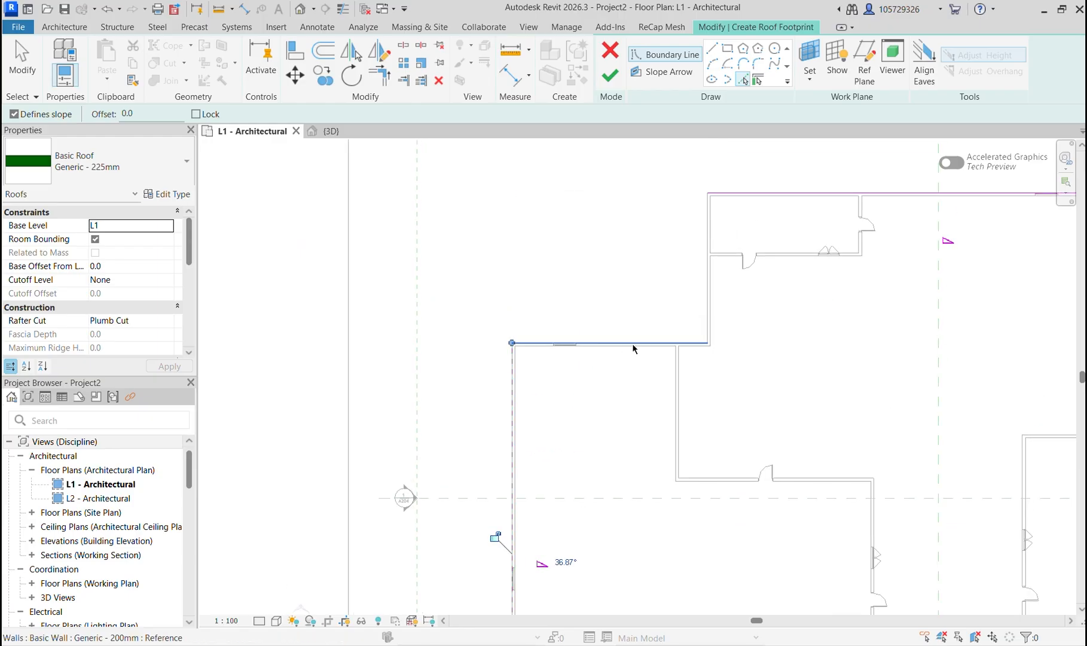
pyautogui.scroll(1, 633, 347)
pyautogui.click(640, 339)
pyautogui.click(718, 284)
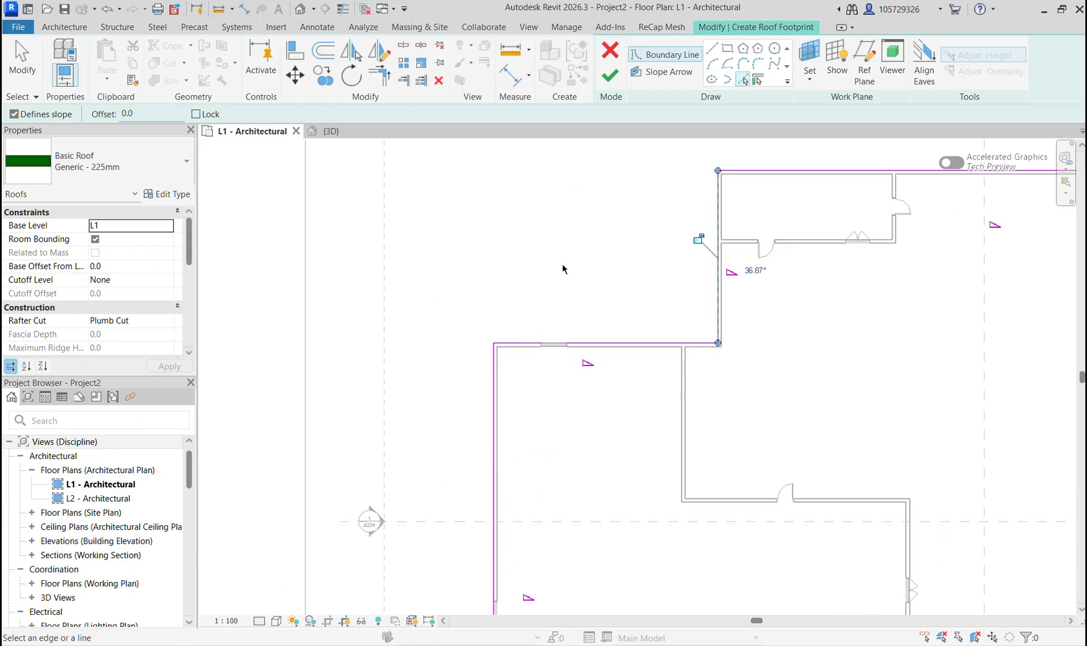
# Inspect the roof boundary where the west wing's south wall meets the south wing's west wall.
pyautogui.scroll(-3, 560, 282)
pyautogui.moveTo(559, 287); pyautogui.dragTo(463, 110, button='middle')
pyautogui.scroll(1, 640, 472)
pyautogui.scroll(3, 658, 467)
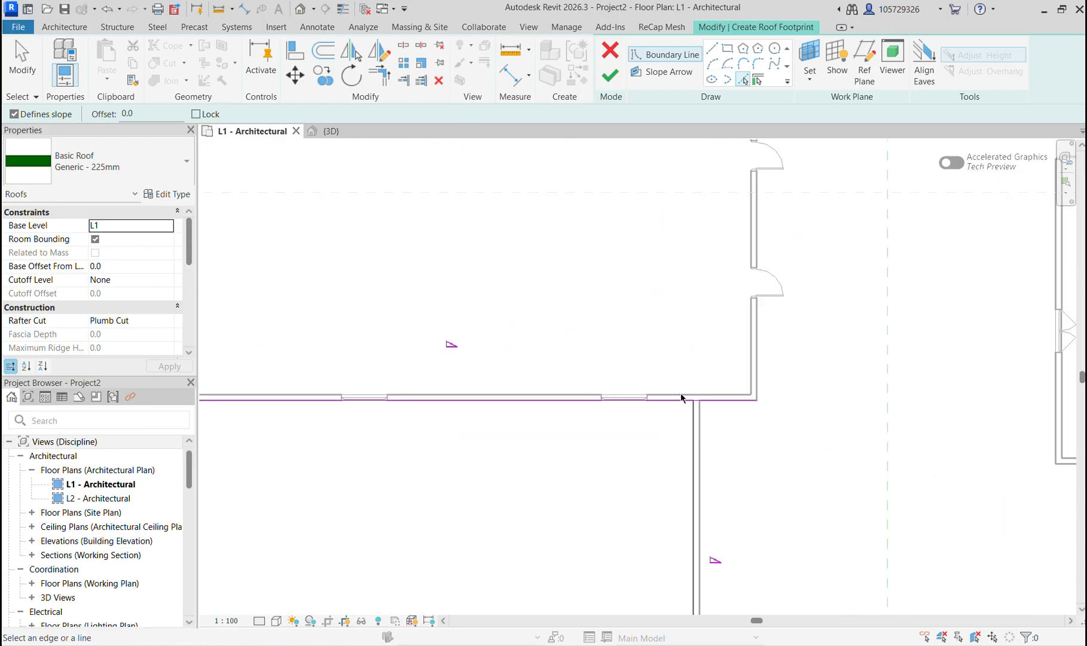
pyautogui.scroll(1, 682, 397)
pyautogui.moveTo(684, 415); pyautogui.dragTo(775, 389, button='middle')
pyautogui.scroll(-2, 725, 411)
pyautogui.scroll(-1, 725, 384)
pyautogui.scroll(-1, 228, 378)
pyautogui.moveTo(227, 373); pyautogui.dragTo(220, 387, button='middle')
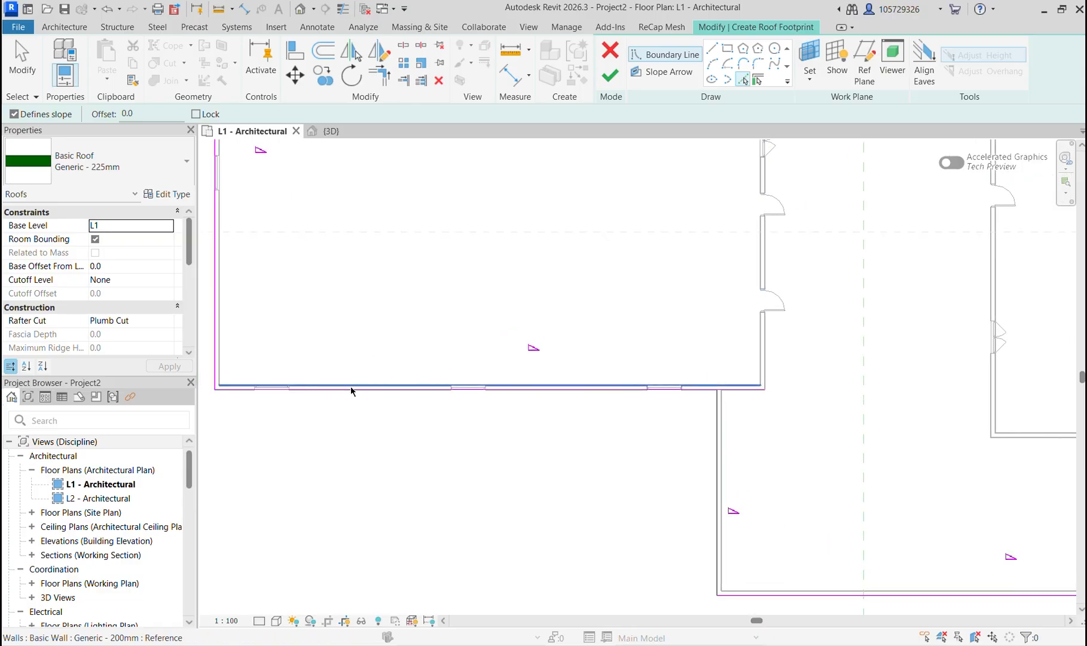
pyautogui.scroll(3, 759, 392)
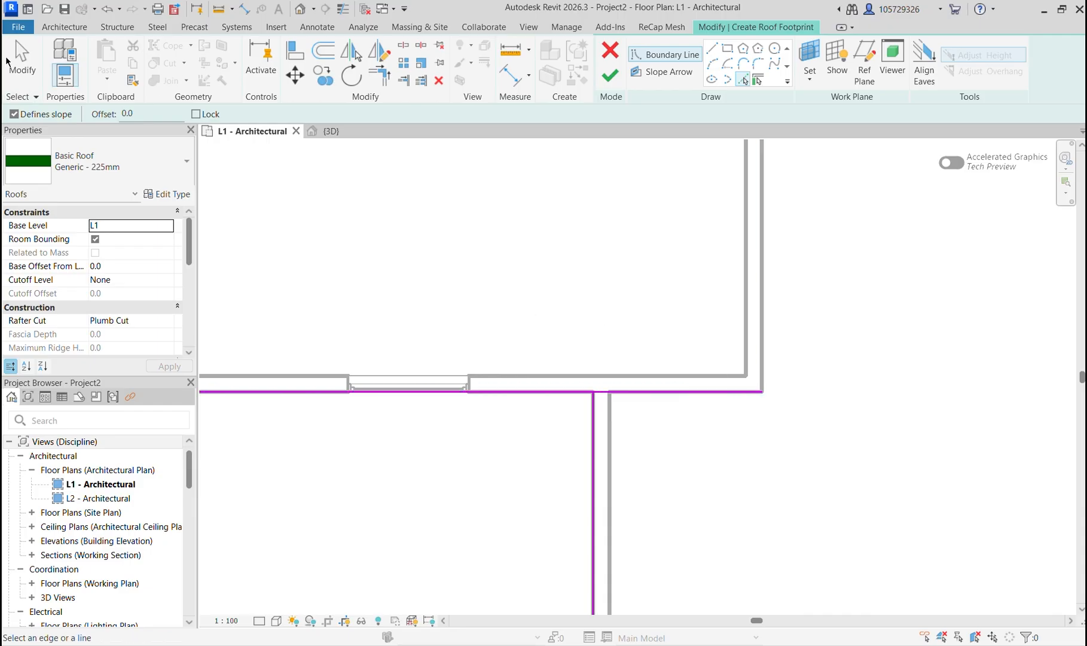
pyautogui.scroll(-5, 528, 368)
pyautogui.scroll(3, 559, 323)
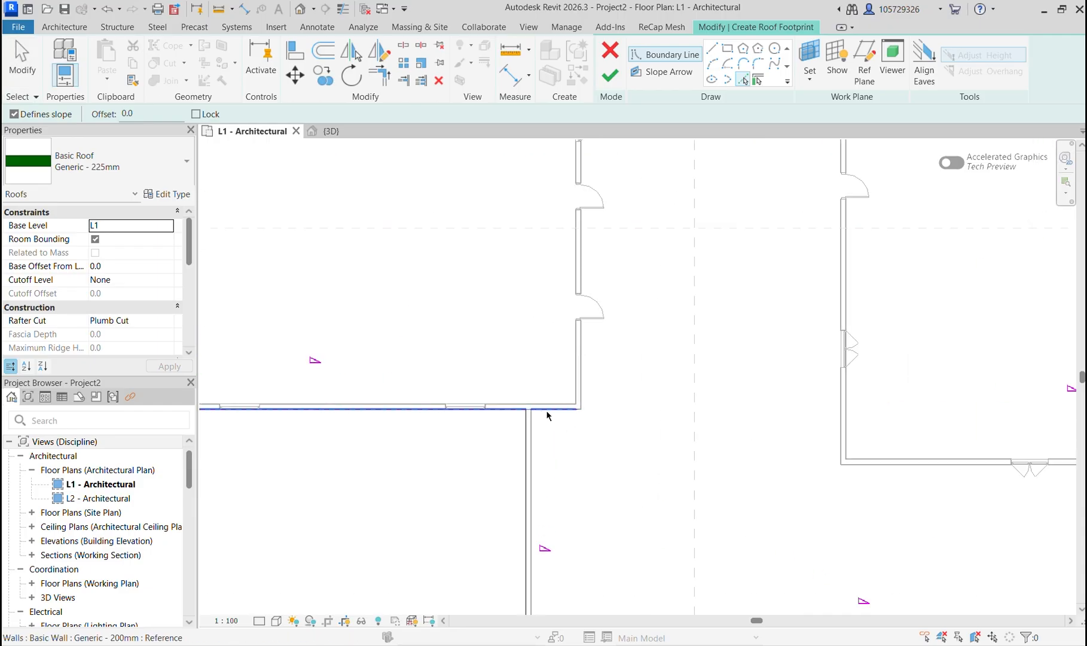
pyautogui.scroll(-4, 559, 323)
pyautogui.scroll(4, 556, 359)
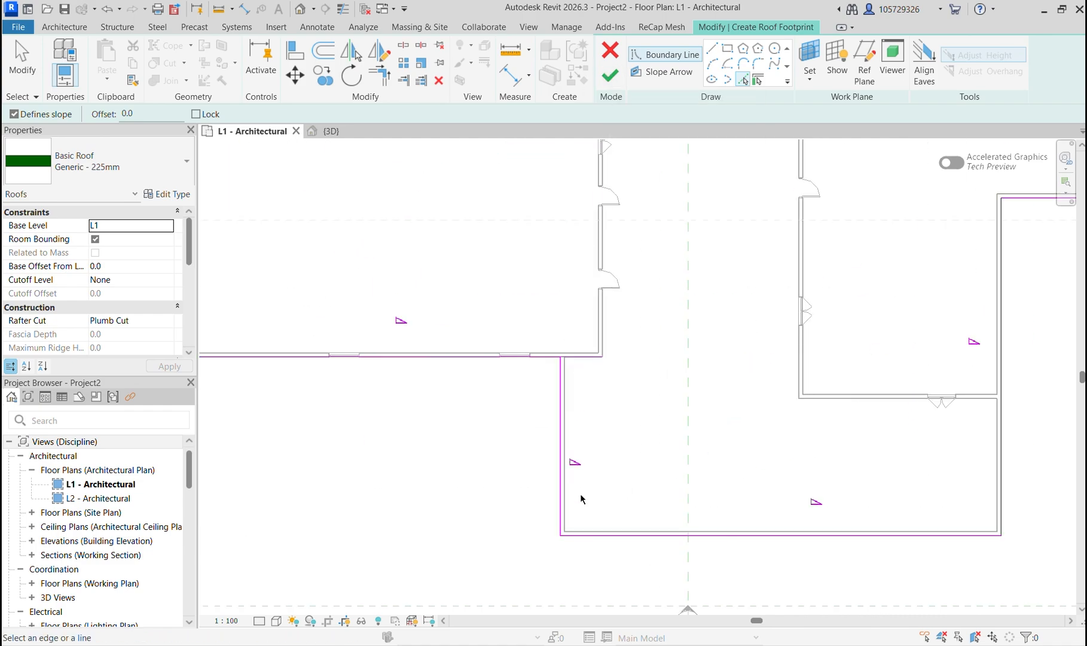
pyautogui.scroll(5, 574, 353)
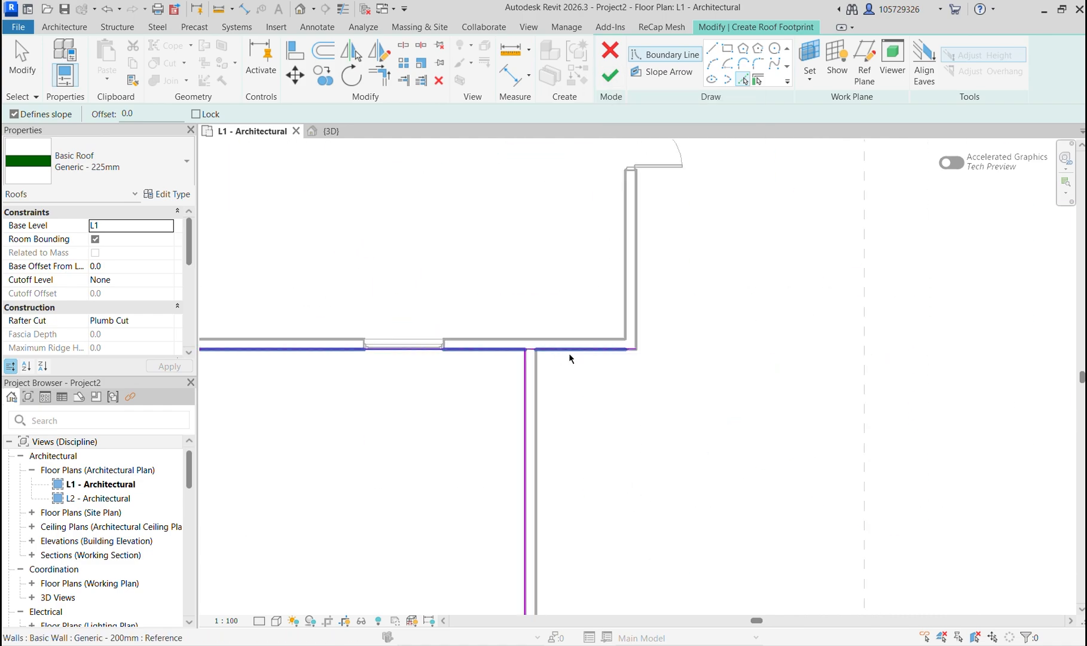
pyautogui.scroll(-4, 589, 354)
pyautogui.moveTo(589, 354); pyautogui.dragTo(548, 388, button='middle')
pyautogui.scroll(3, 562, 383)
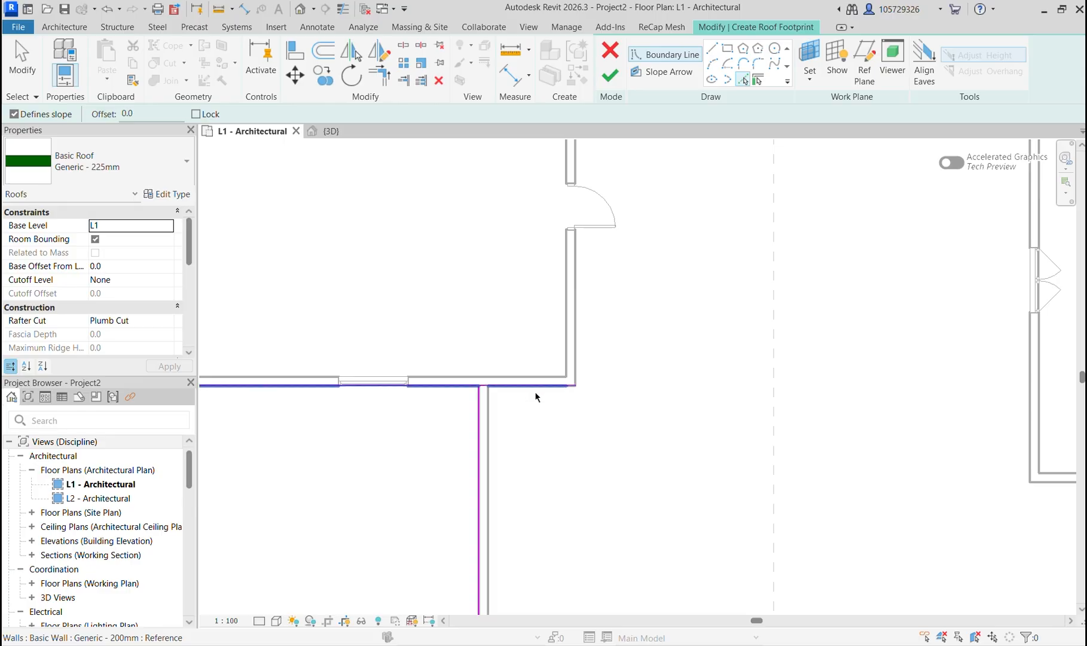
pyautogui.scroll(2, 628, 371)
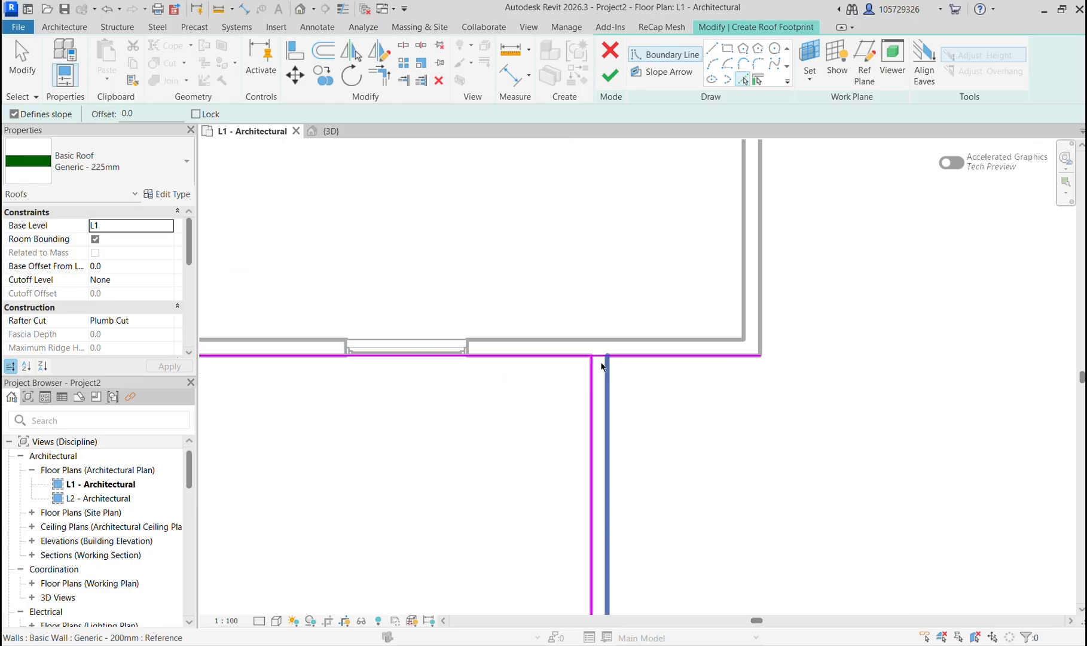
pyautogui.scroll(-2, 604, 371)
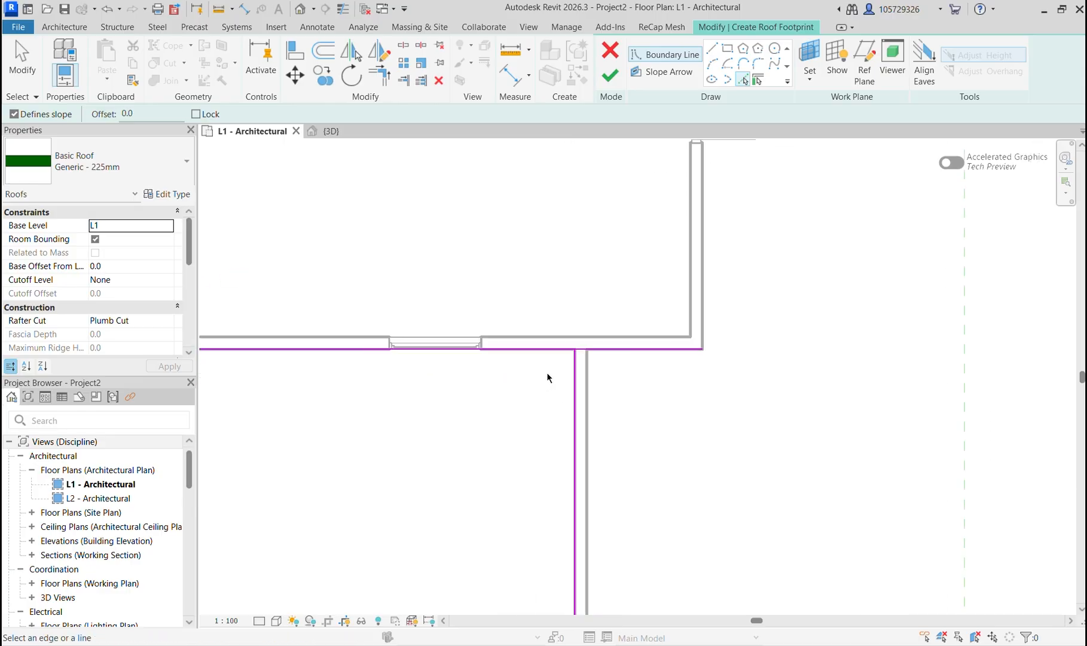
# Shorten the roof boundary line along the west wing's south wall to end at the south wing's west boundary line.
pyautogui.scroll(-2, 560, 367)
pyautogui.moveTo(567, 372); pyautogui.dragTo(575, 413, button='middle')
pyautogui.scroll(-2, 585, 314)
pyautogui.scroll(3, 586, 361)
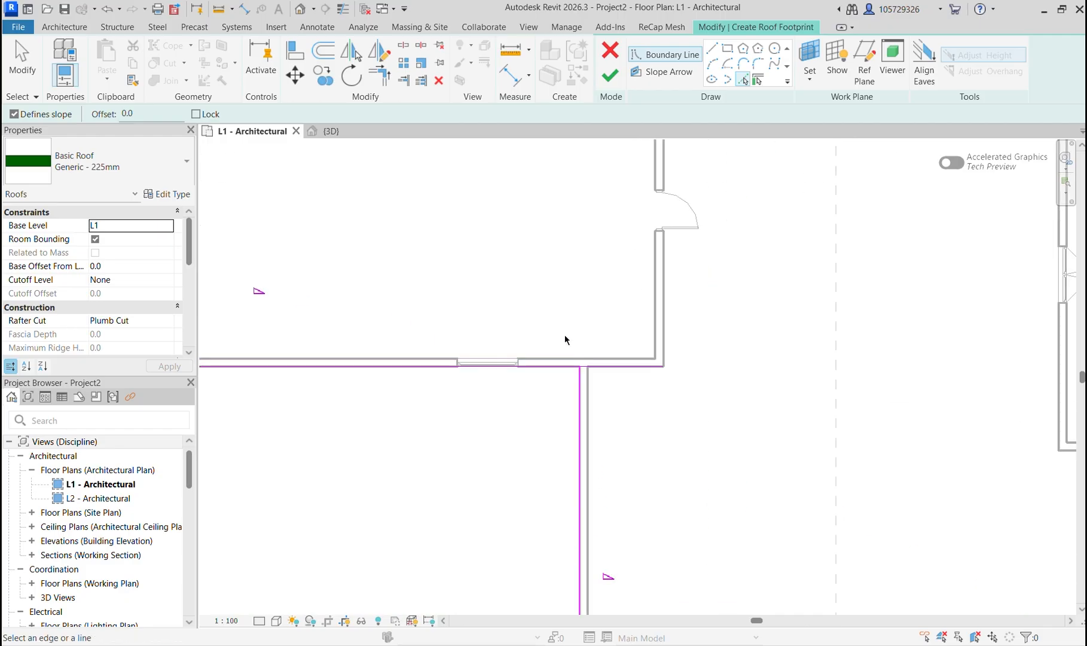
pyautogui.click(13, 66)
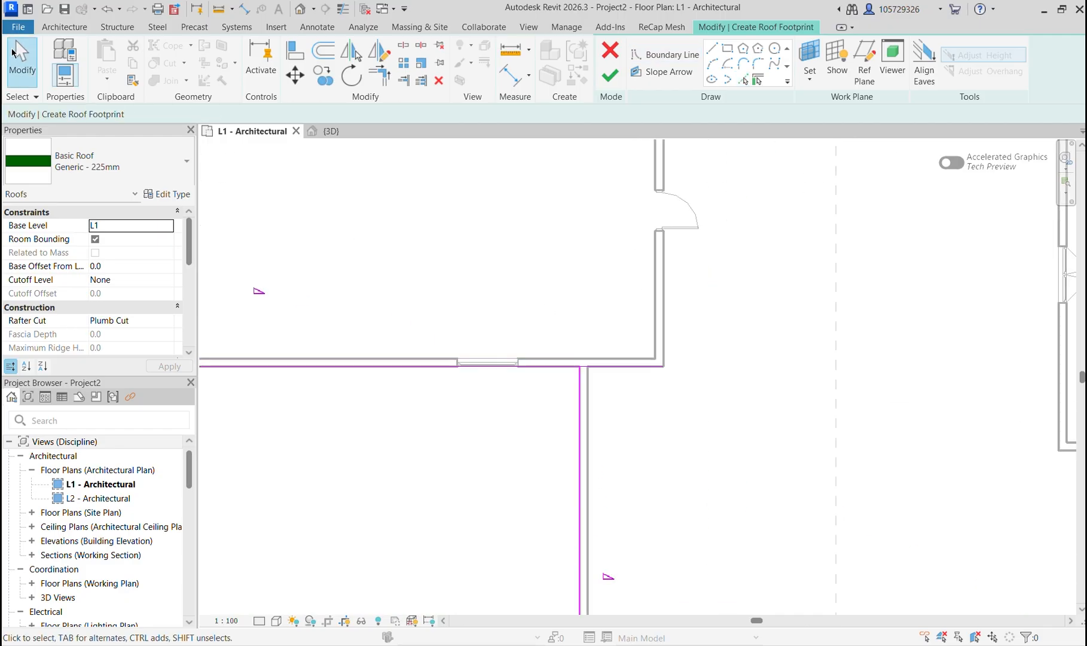
pyautogui.scroll(2, 595, 366)
pyautogui.click(645, 368)
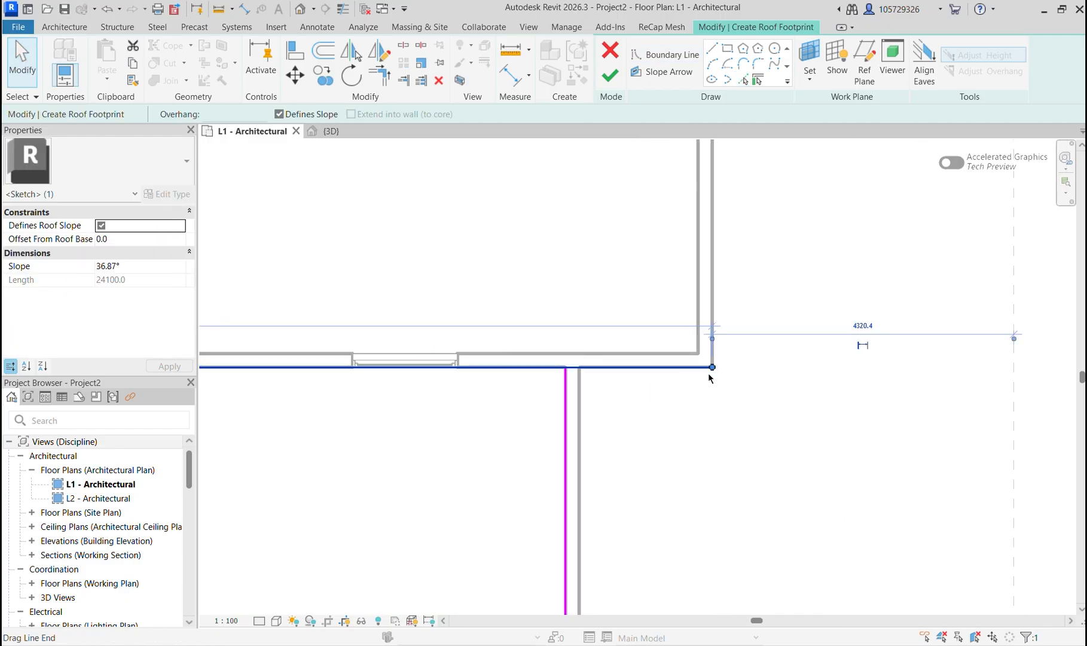
pyautogui.moveTo(585, 367); pyautogui.dragTo(566, 367)
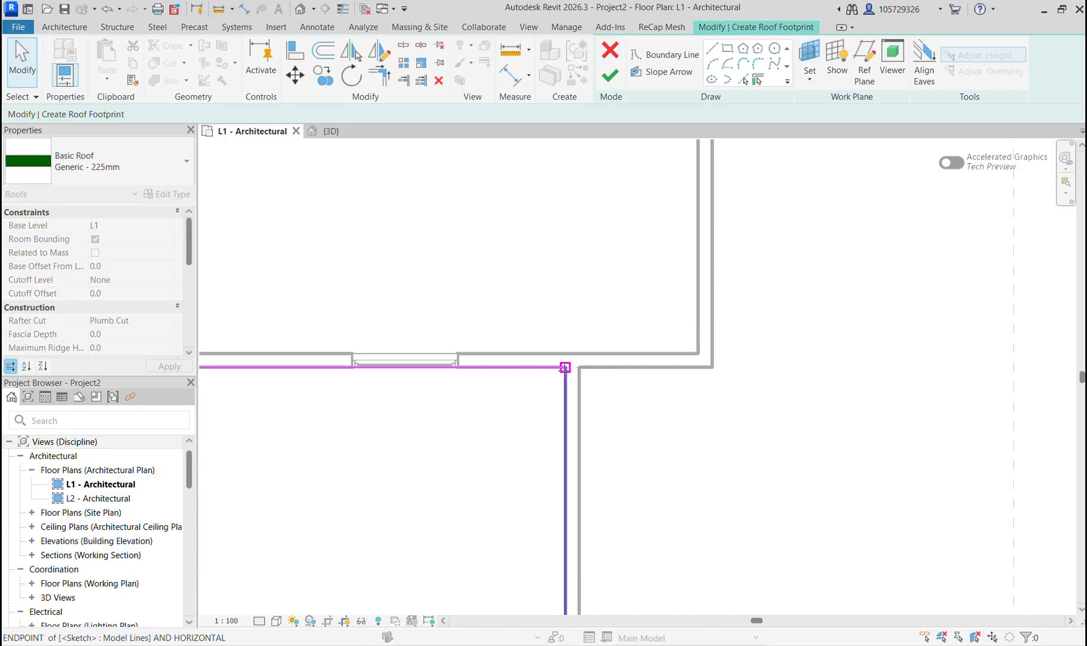
# Set the slope of the roof boundary line along the north edge to 45°.
pyautogui.scroll(-6, 515, 358)
pyautogui.scroll(-3, 529, 412)
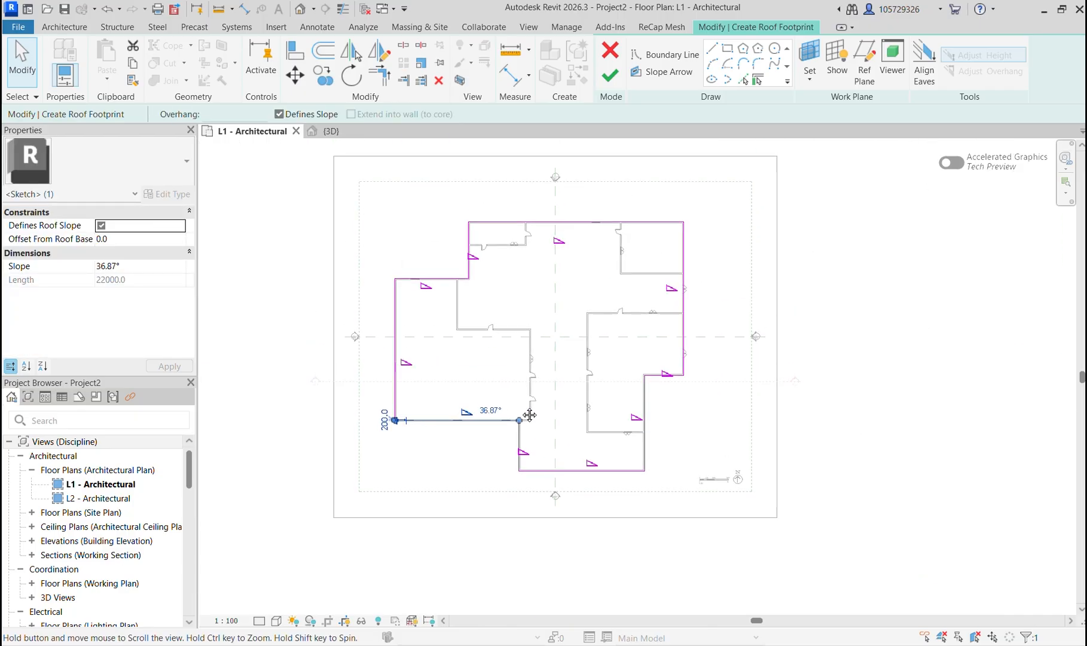
pyautogui.scroll(3, 546, 279)
pyautogui.click(549, 226)
pyautogui.scroll(-1, 552, 250)
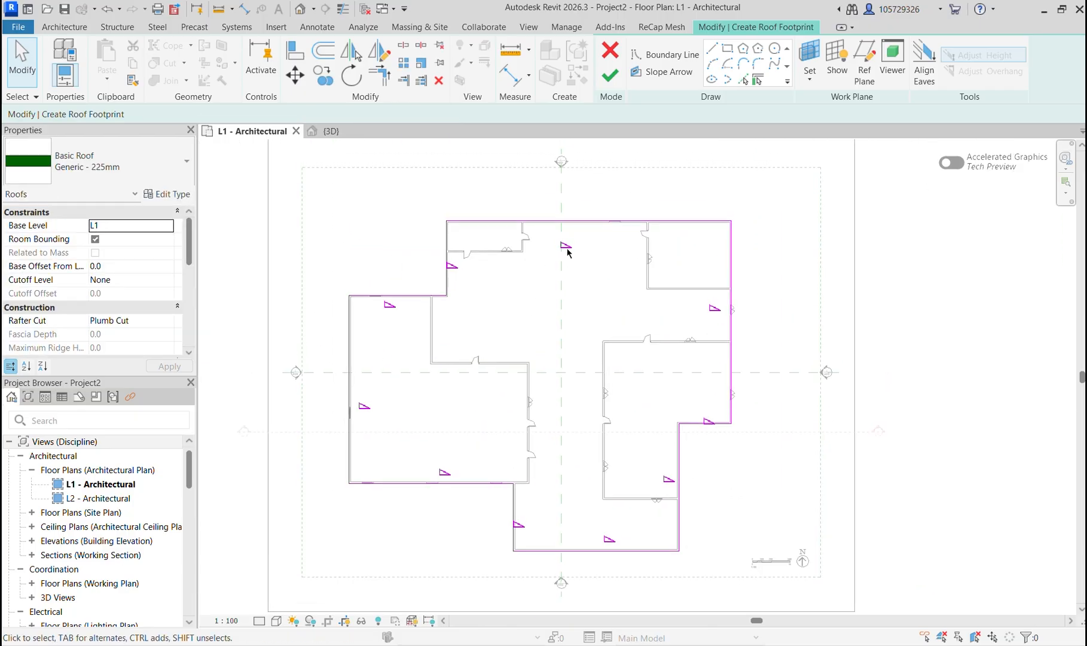
pyautogui.scroll(2, 570, 254)
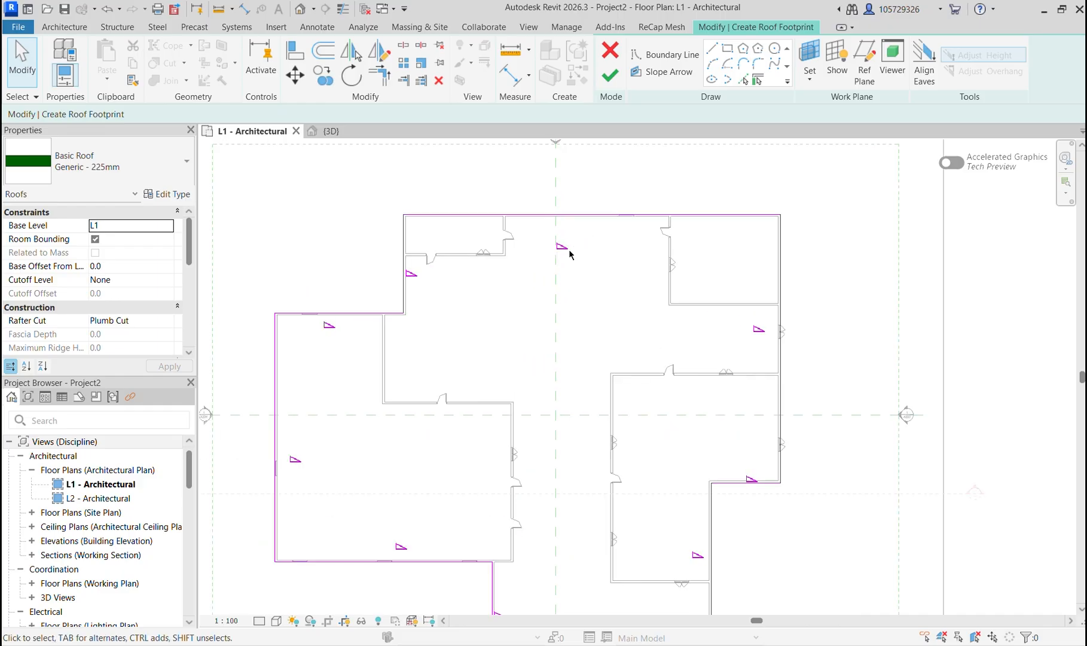
pyautogui.click(577, 215)
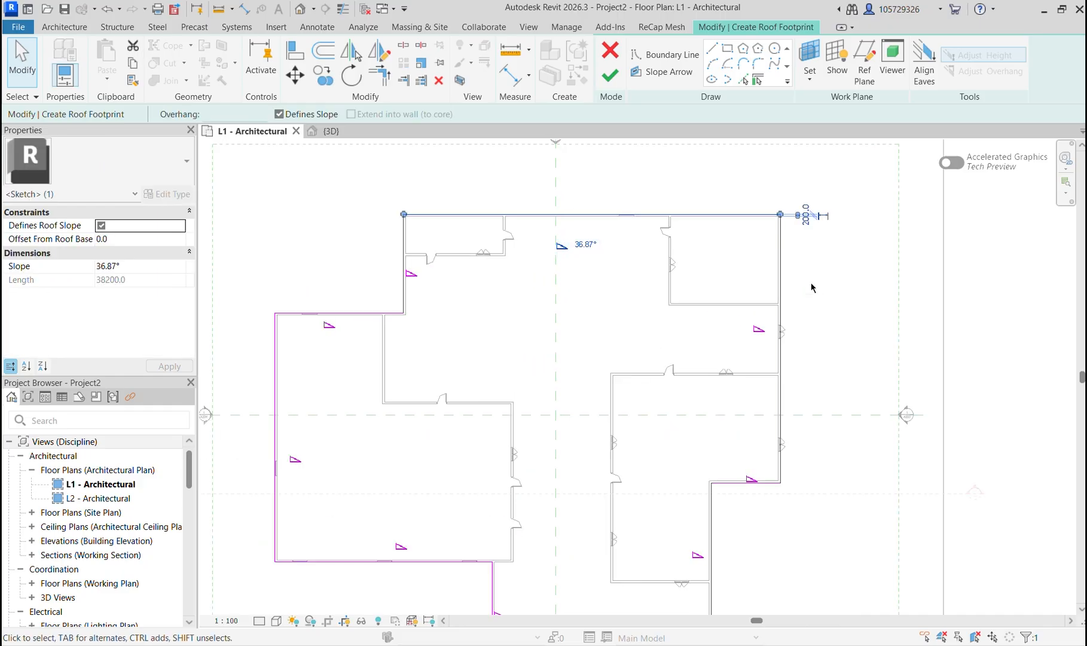
pyautogui.click(779, 285)
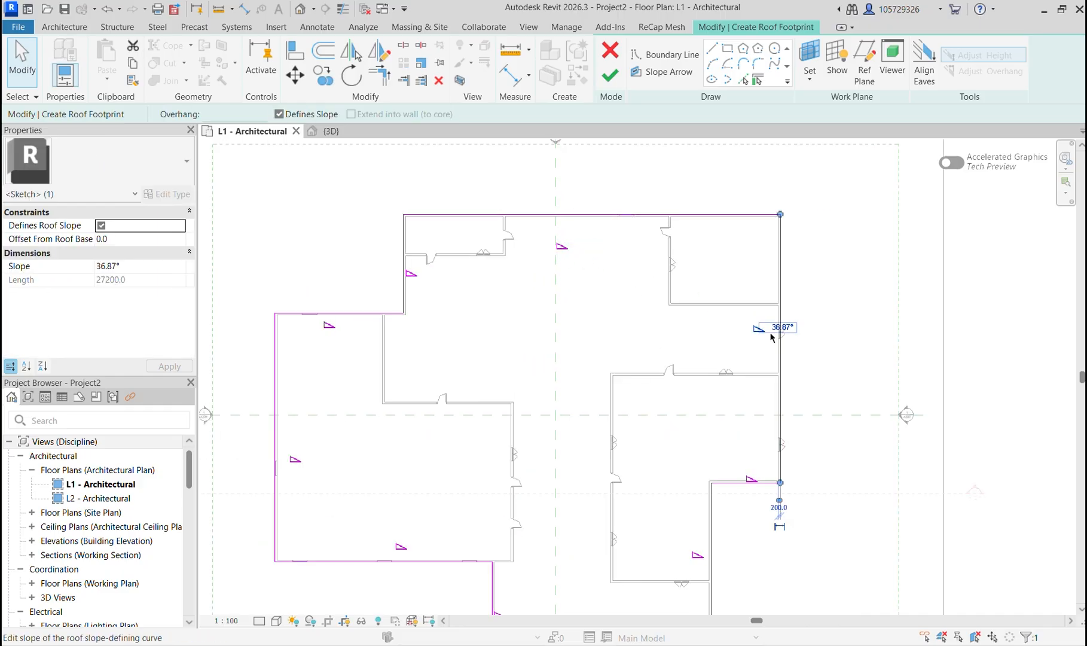
pyautogui.click(627, 214)
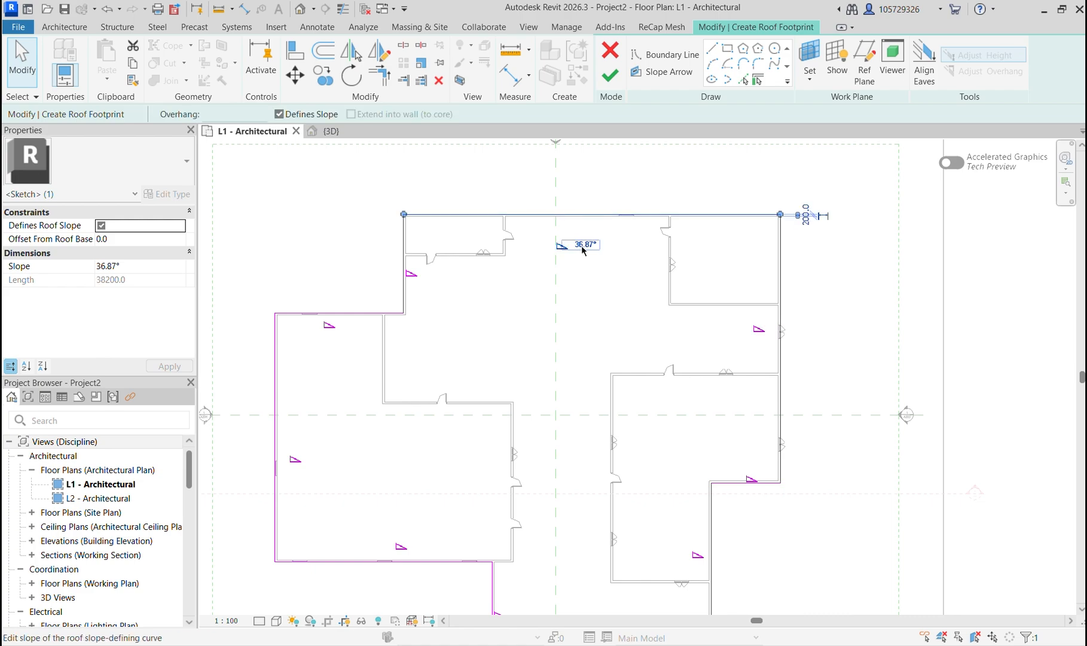
pyautogui.click(583, 242)
pyautogui.write('45')
pyautogui.press('Return')
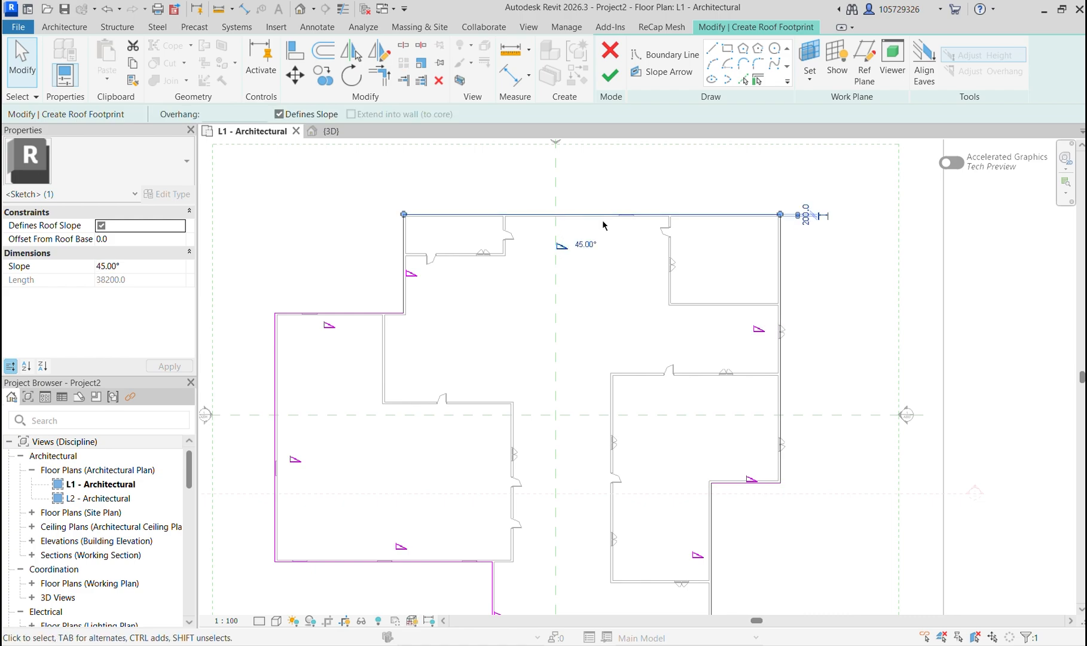
# Set the slope of the easternmost and westernmost roof boundary lines to 45°.
pyautogui.click(779, 311)
pyautogui.click(769, 327)
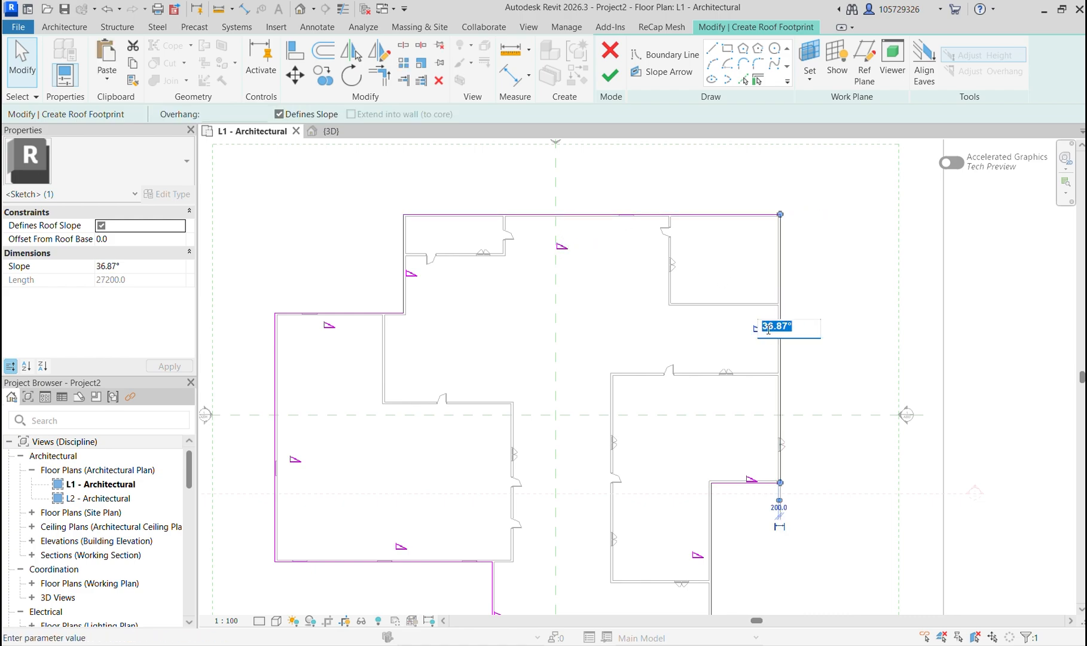
pyautogui.press('Return')
pyautogui.moveTo(493, 427)
pyautogui.mouseDown(button='middle')
pyautogui.moveTo(410, 339)
pyautogui.moveTo(461, 445)
pyautogui.moveTo(374, 432)
pyautogui.mouseUp(button='middle')
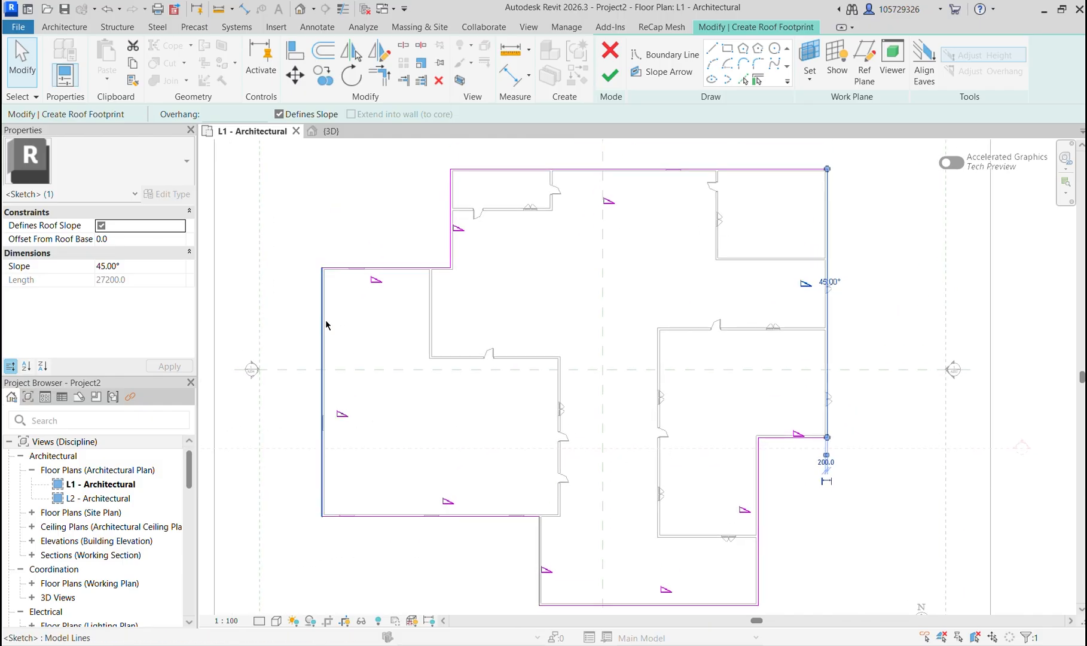
pyautogui.moveTo(326, 322)
pyautogui.mouseDown(button='middle')
pyautogui.moveTo(398, 301)
pyautogui.moveTo(381, 294)
pyautogui.mouseUp(button='middle')
pyautogui.click(354, 287)
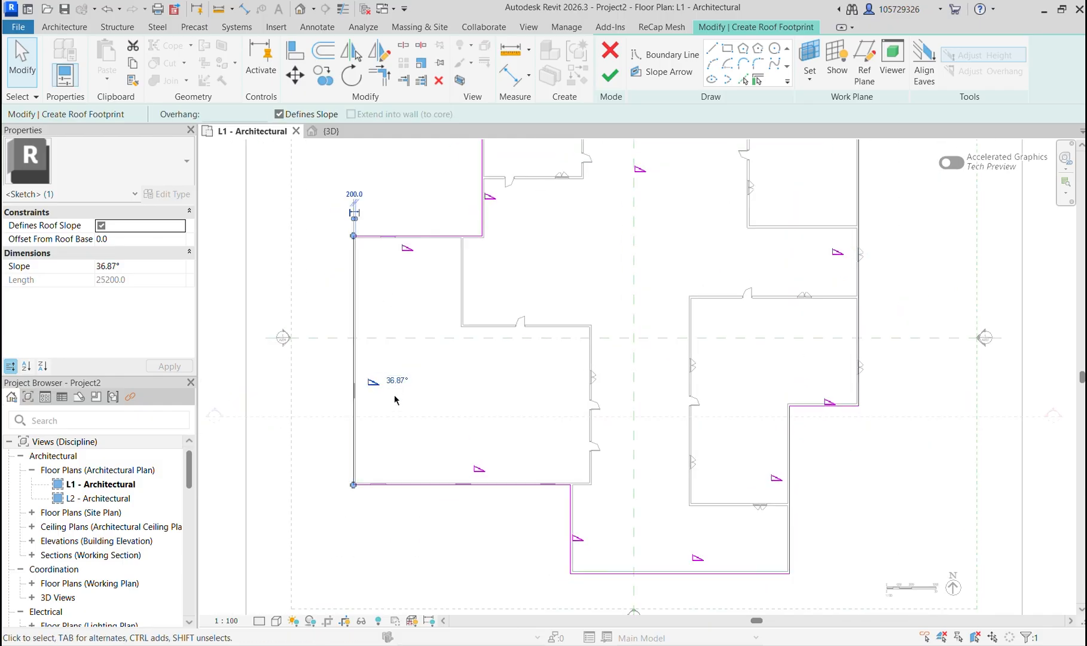
pyautogui.click(398, 380)
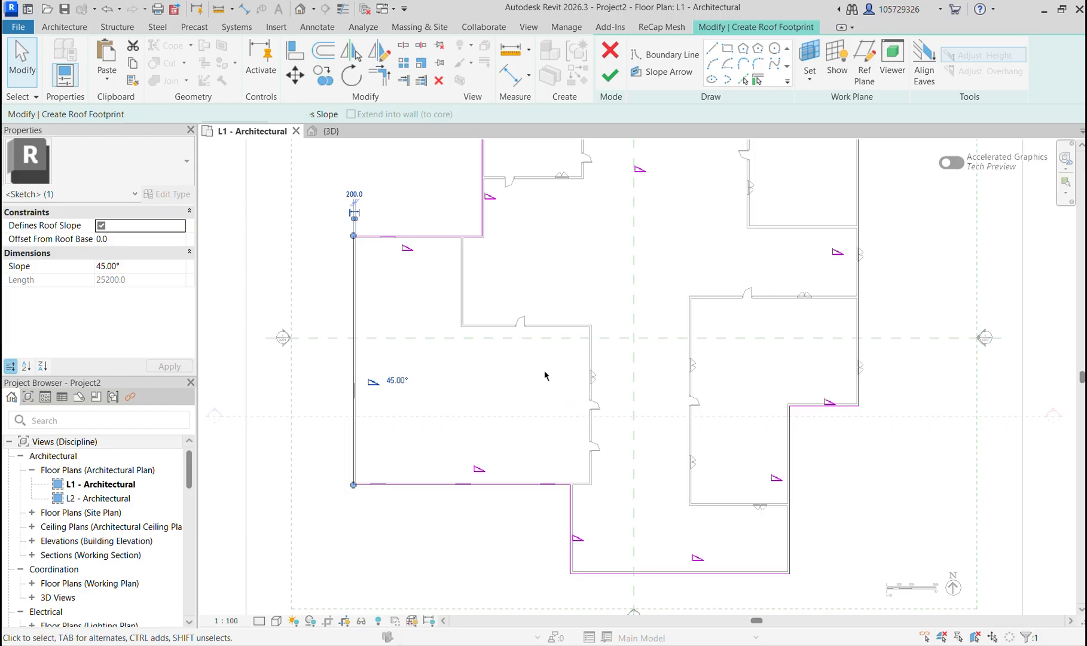
# Finish the roof footprint sketch.
pyautogui.scroll(-1, 551, 307)
pyautogui.moveTo(553, 307); pyautogui.dragTo(517, 323, button='middle')
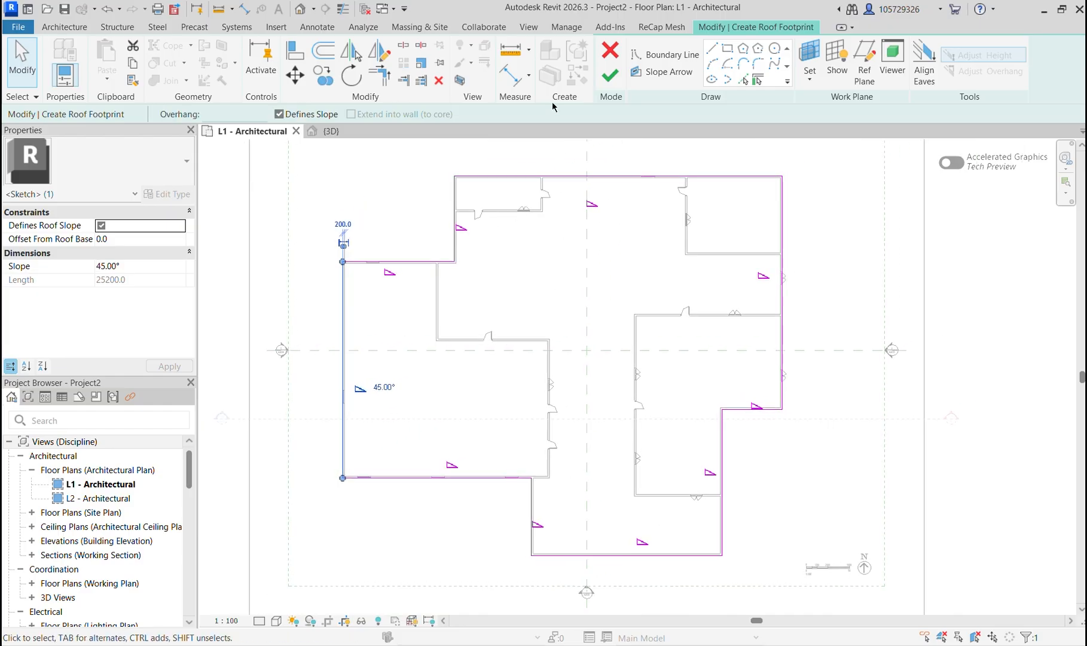
pyautogui.click(619, 78)
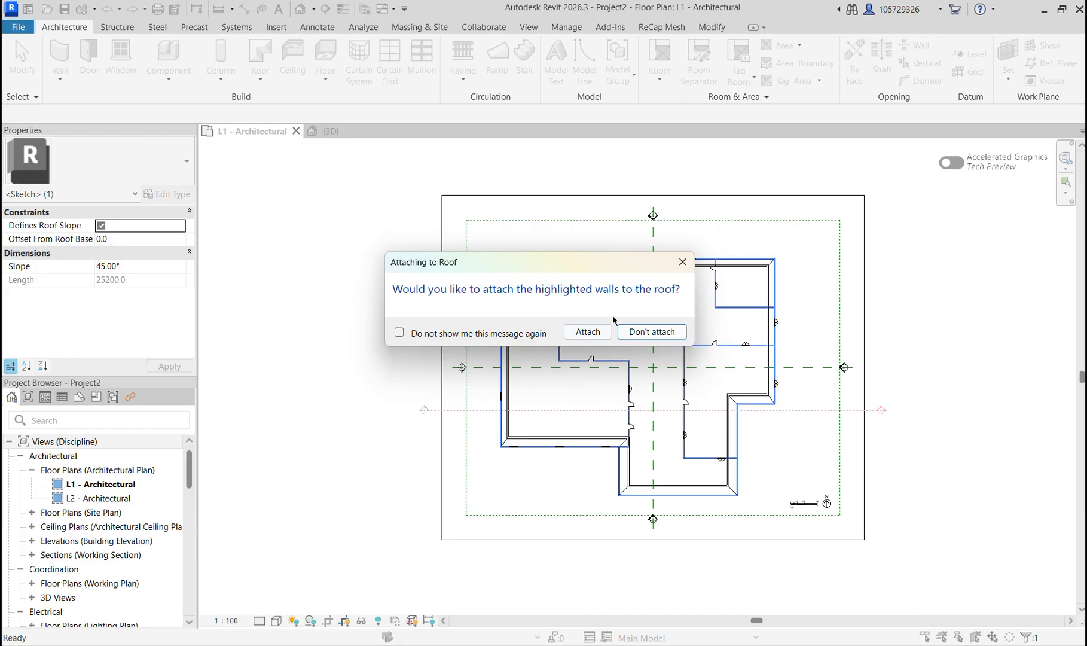
# Attach the highlighted walls to the roof and delete the instances that no longer cut anything.
pyautogui.moveTo(591, 266); pyautogui.dragTo(592, 237)
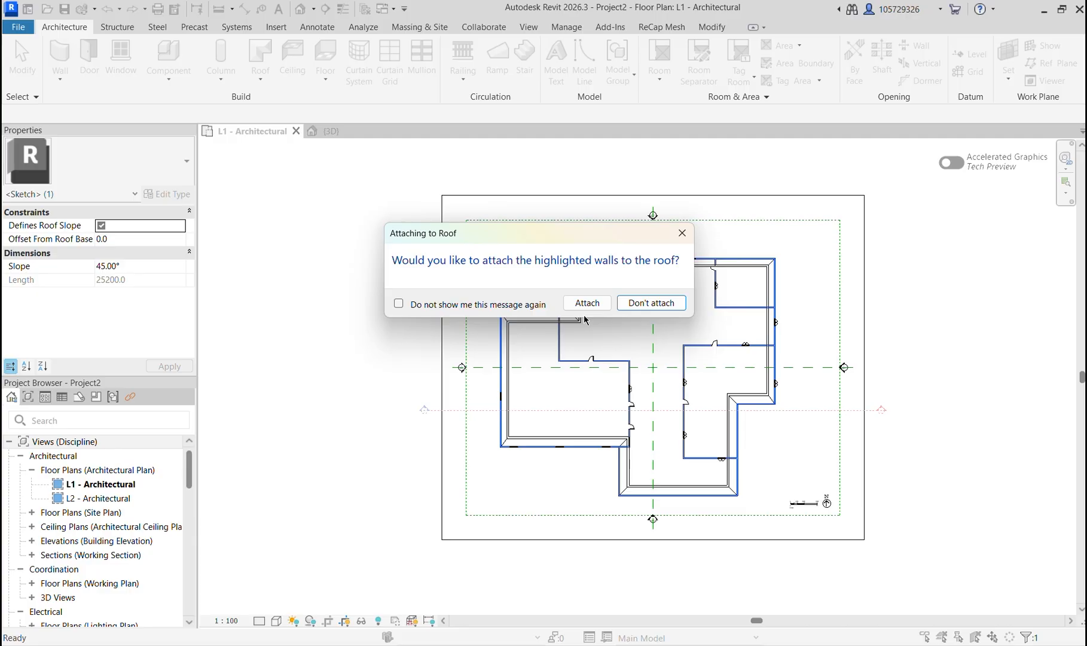
pyautogui.moveTo(600, 238); pyautogui.dragTo(616, 232)
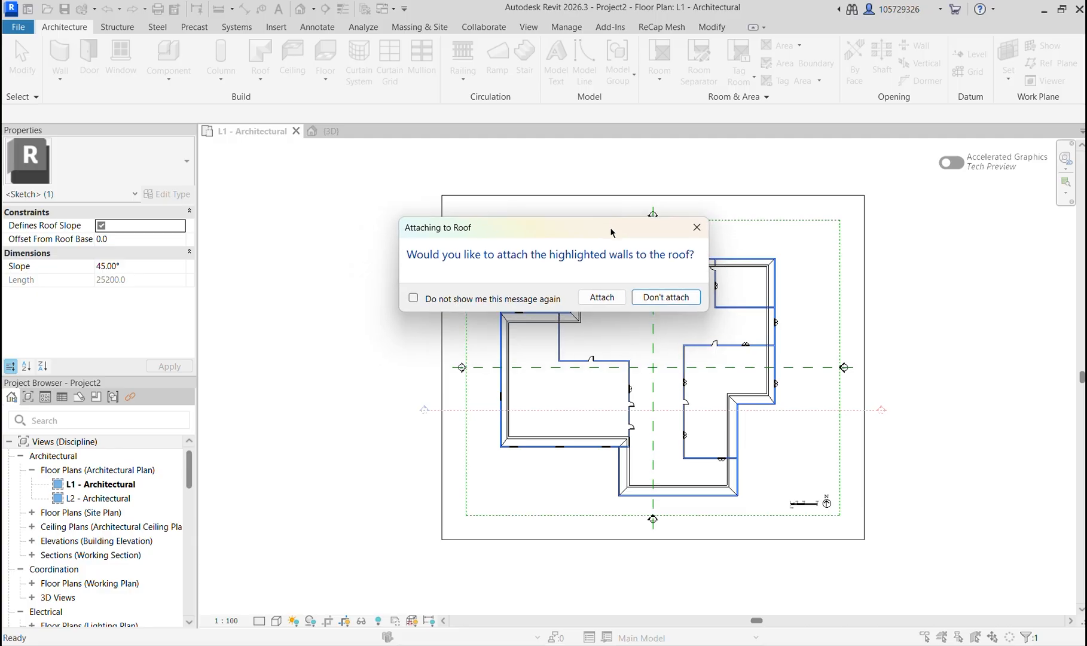
pyautogui.click(617, 303)
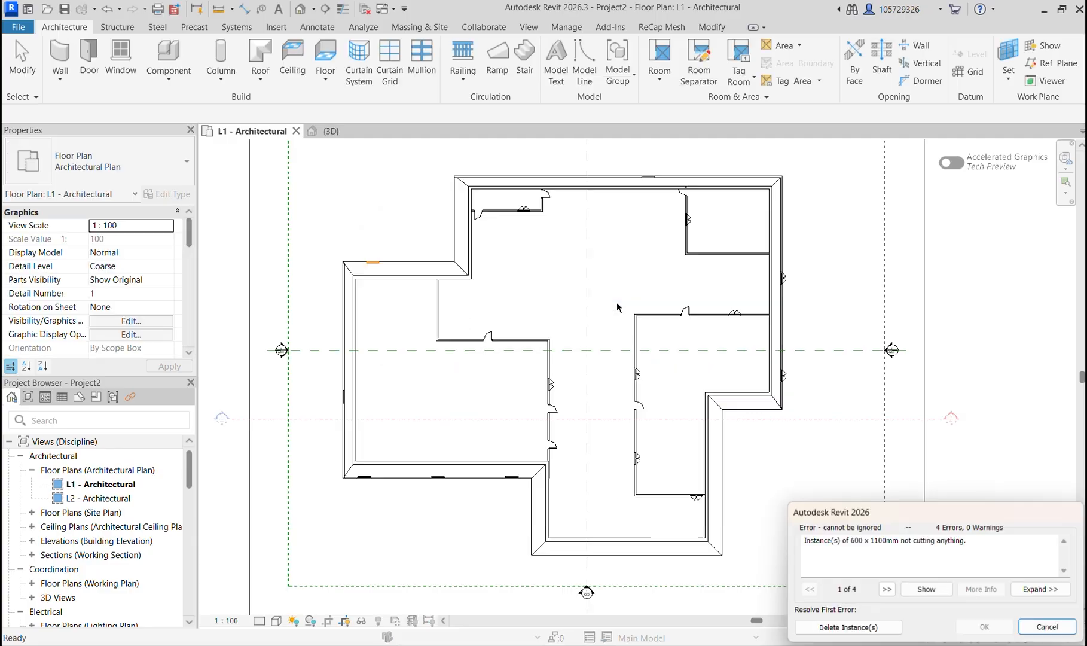
pyautogui.click(874, 629)
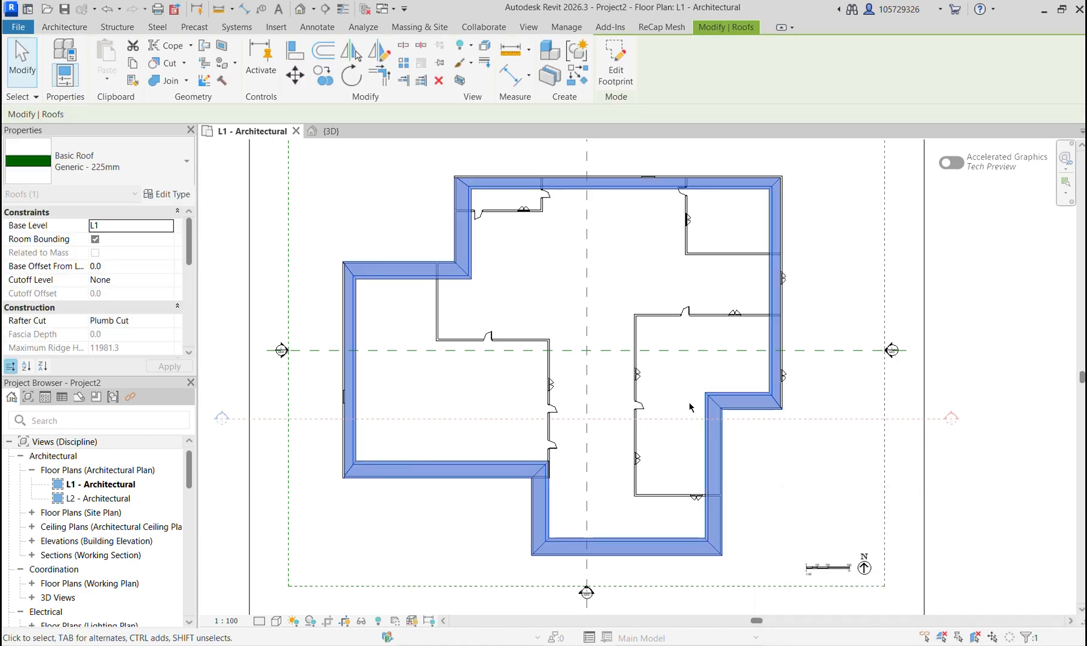
# Open the 3D view and examine how the new roof sits relative to the walls and levels.
pyautogui.click(313, 129)
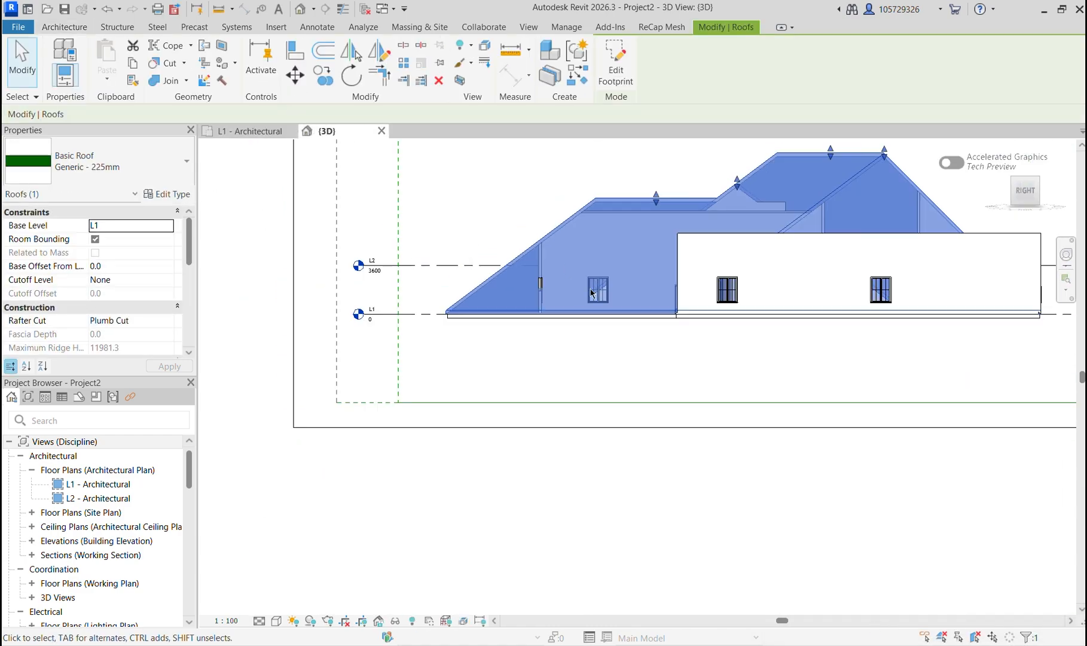
pyautogui.moveTo(591, 294); pyautogui.dragTo(461, 397, button='middle')
pyautogui.scroll(-2, 667, 267)
pyautogui.scroll(3, 638, 323)
pyautogui.scroll(-2, 610, 344)
pyautogui.moveTo(547, 376); pyautogui.dragTo(674, 300, button='middle')
pyautogui.scroll(-2, 682, 430)
pyautogui.moveTo(683, 429); pyautogui.dragTo(738, 431, button='middle')
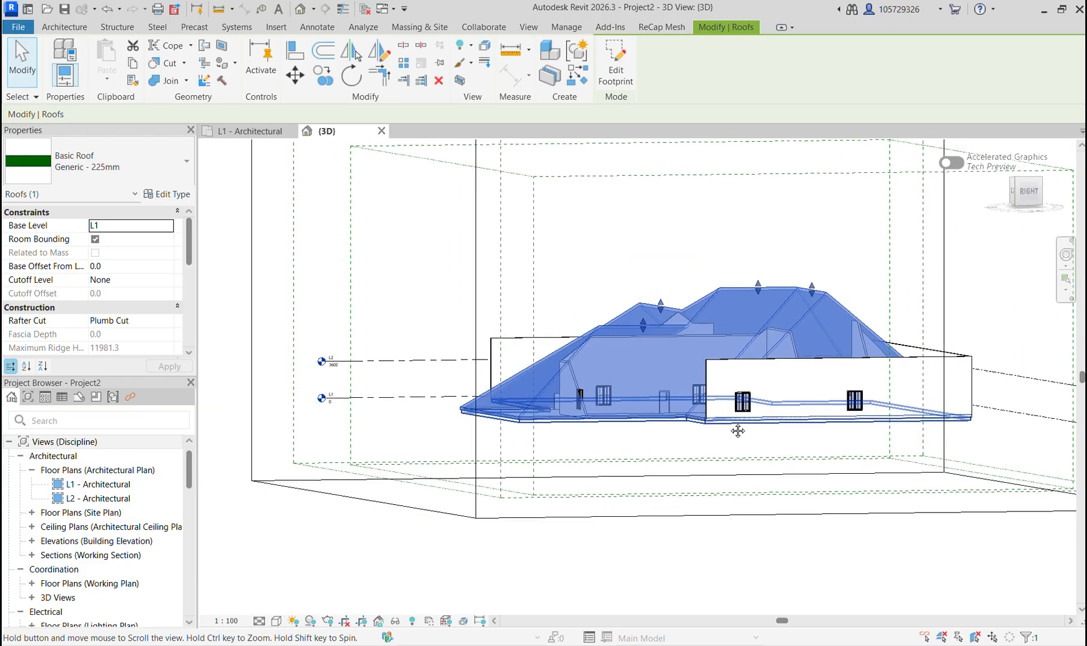
pyautogui.click(659, 556)
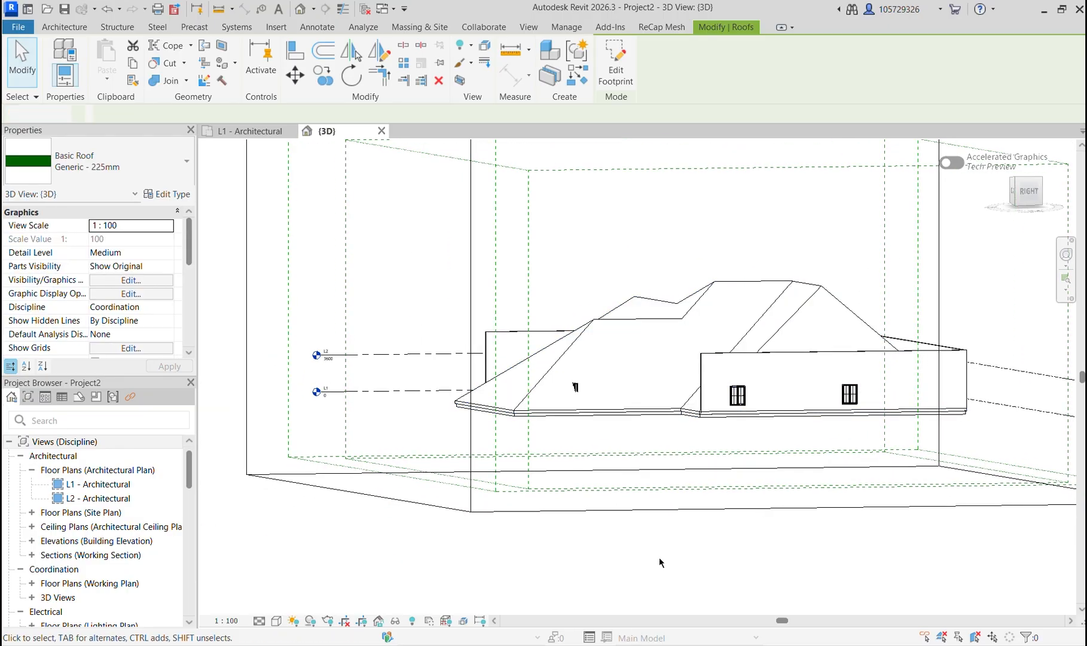
# Set the roof's base level to L2.
pyautogui.click(701, 284)
pyautogui.keyDown('shift'); pyautogui.moveTo(700, 285); pyautogui.dragTo(652, 454, button='middle'); pyautogui.keyUp('shift')
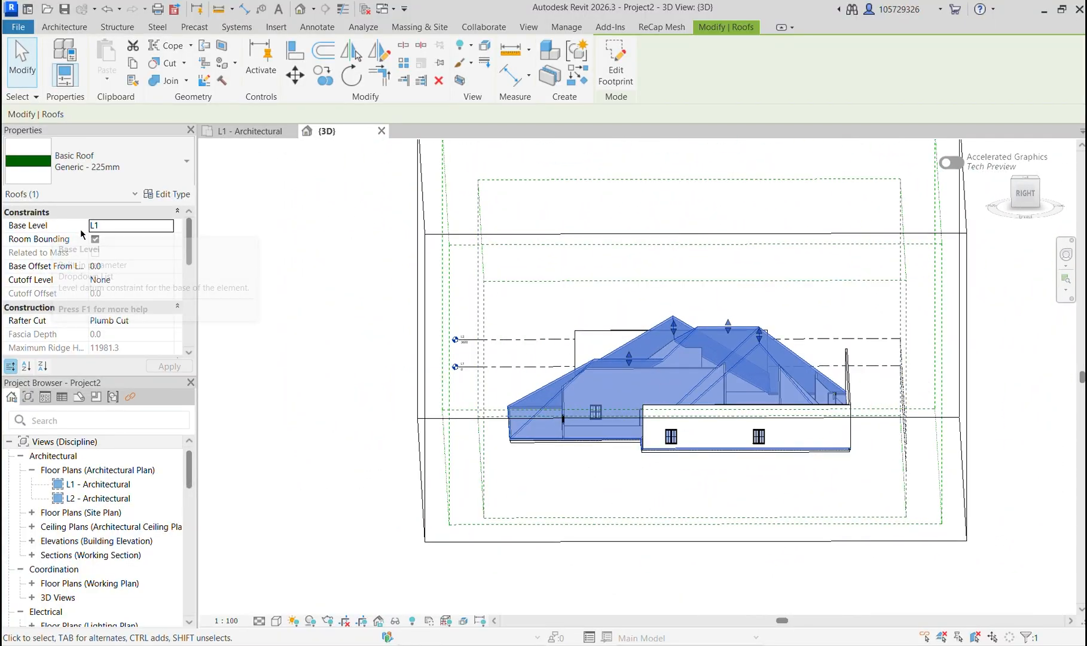
pyautogui.click(168, 226)
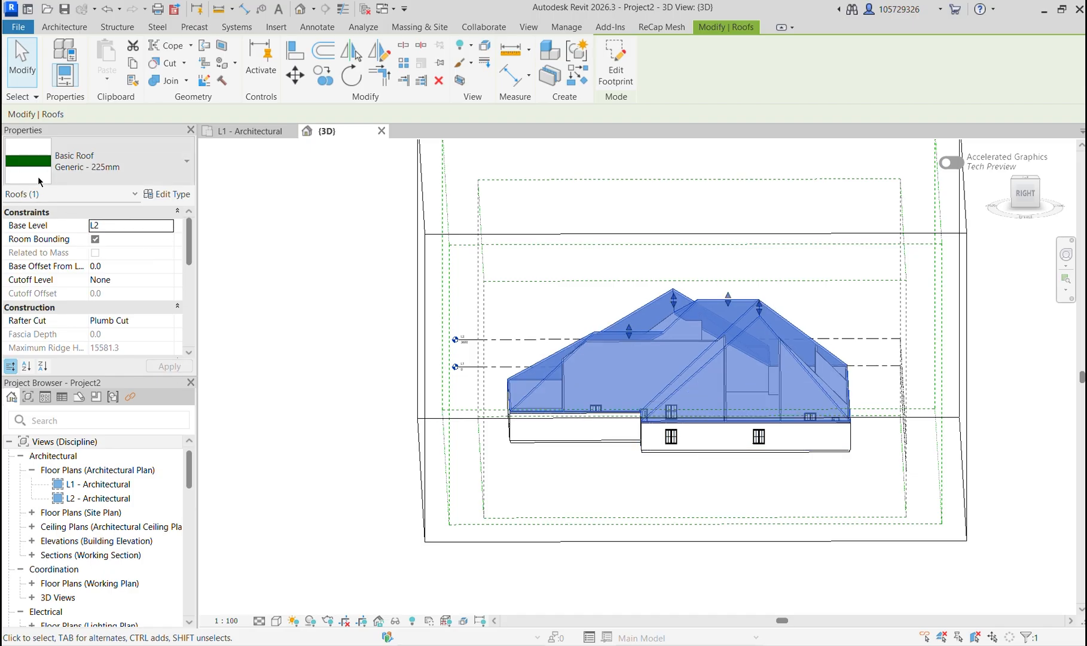
# Lower the roof in 3D with a ridge shape handle to a maximum ridge height of about 11295 mm.
pyautogui.scroll(3, 643, 396)
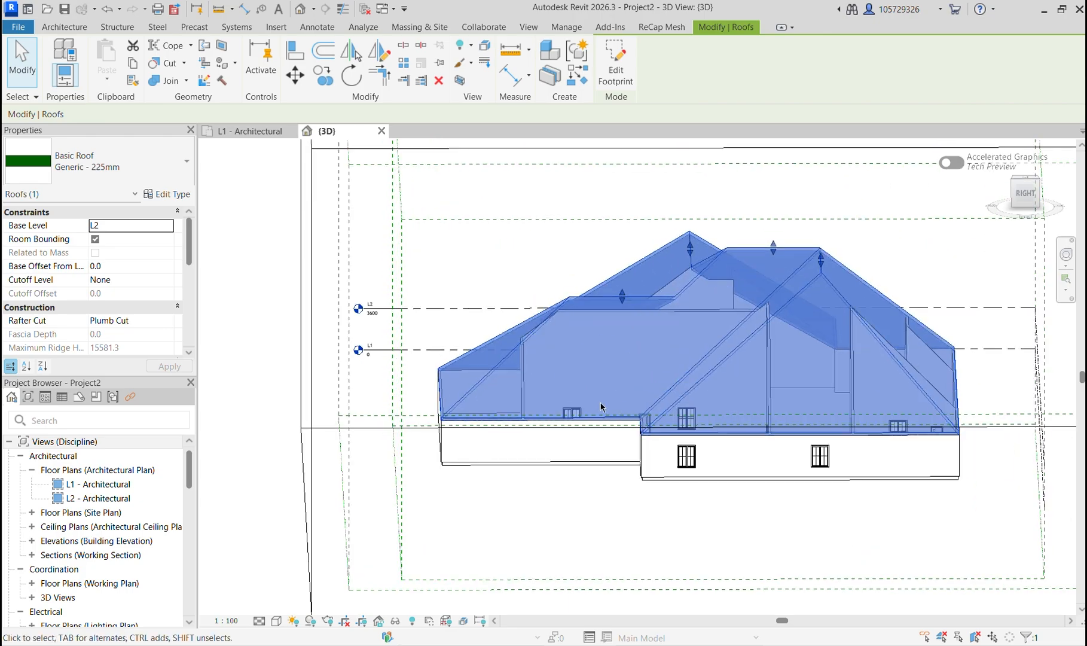
pyautogui.scroll(-2, 602, 408)
pyautogui.keyDown('shift'); pyautogui.moveTo(602, 408); pyautogui.dragTo(743, 302, button='middle'); pyautogui.keyUp('shift')
pyautogui.click(289, 291)
pyautogui.click(760, 305)
pyautogui.scroll(2, 729, 303)
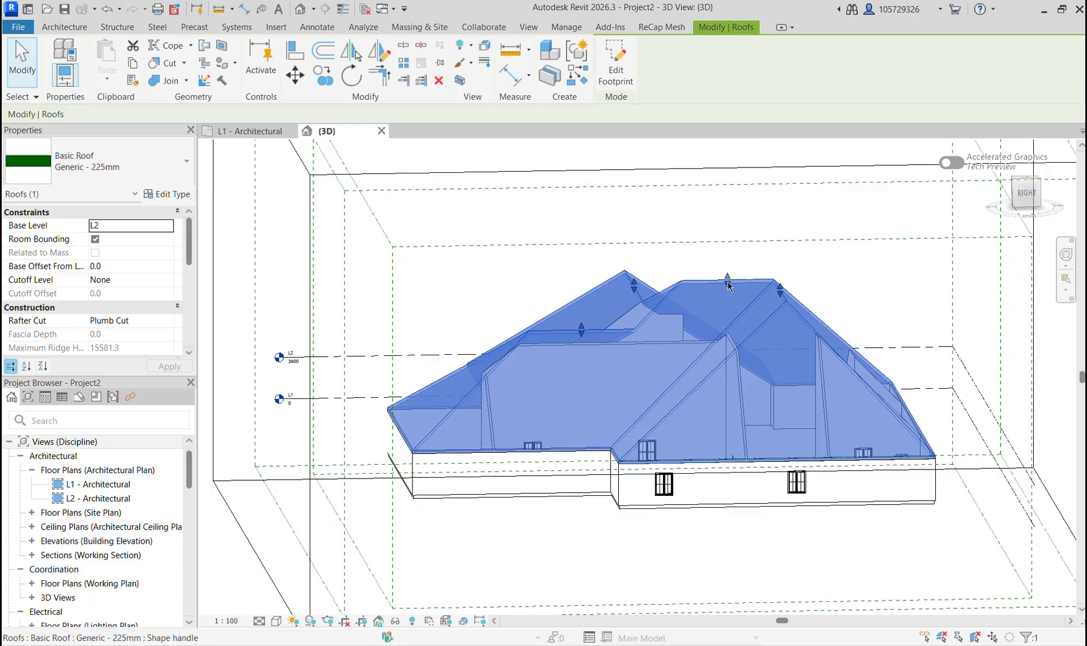
pyautogui.keyDown('shift'); pyautogui.moveTo(730, 330); pyautogui.dragTo(841, 305, button='middle'); pyautogui.keyUp('shift')
pyautogui.moveTo(833, 360); pyautogui.dragTo(832, 362)
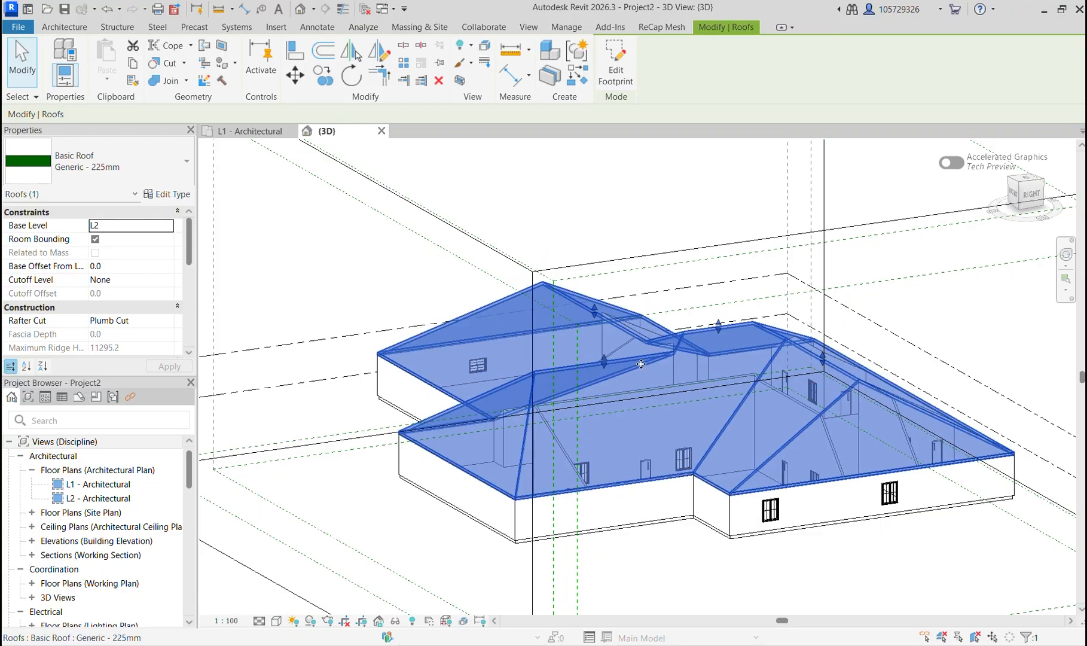
# Lower the roof further with another ridge's shape handle to a maximum ridge height of about 10185 mm, and deselect it.
pyautogui.keyDown('shift'); pyautogui.moveTo(601, 312); pyautogui.dragTo(552, 339, button='middle'); pyautogui.keyUp('shift')
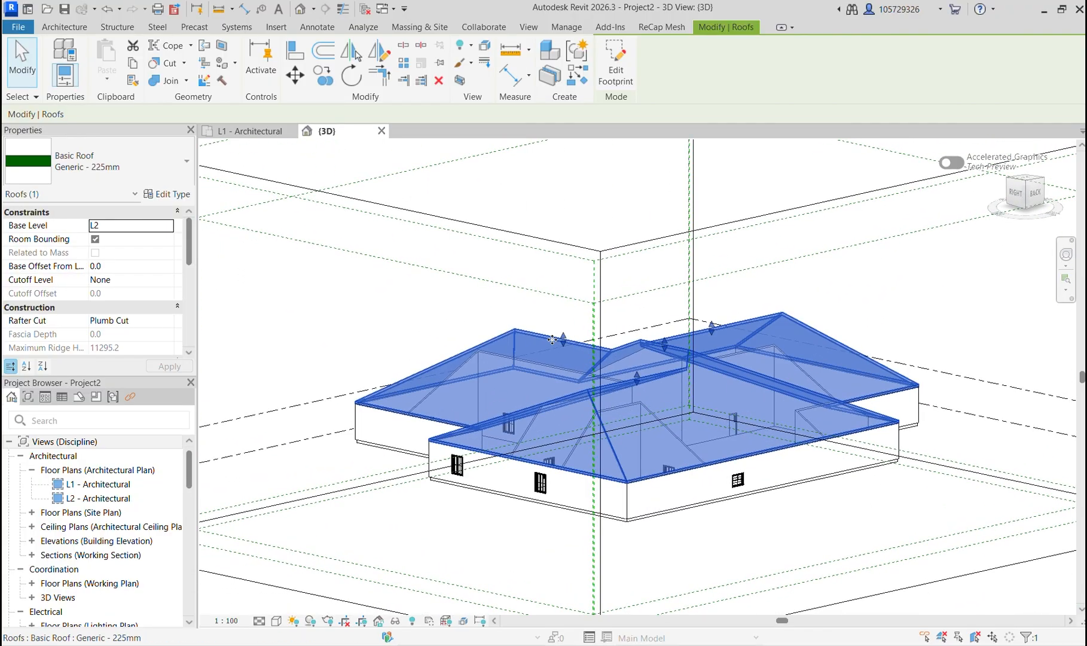
pyautogui.moveTo(559, 355); pyautogui.dragTo(561, 360)
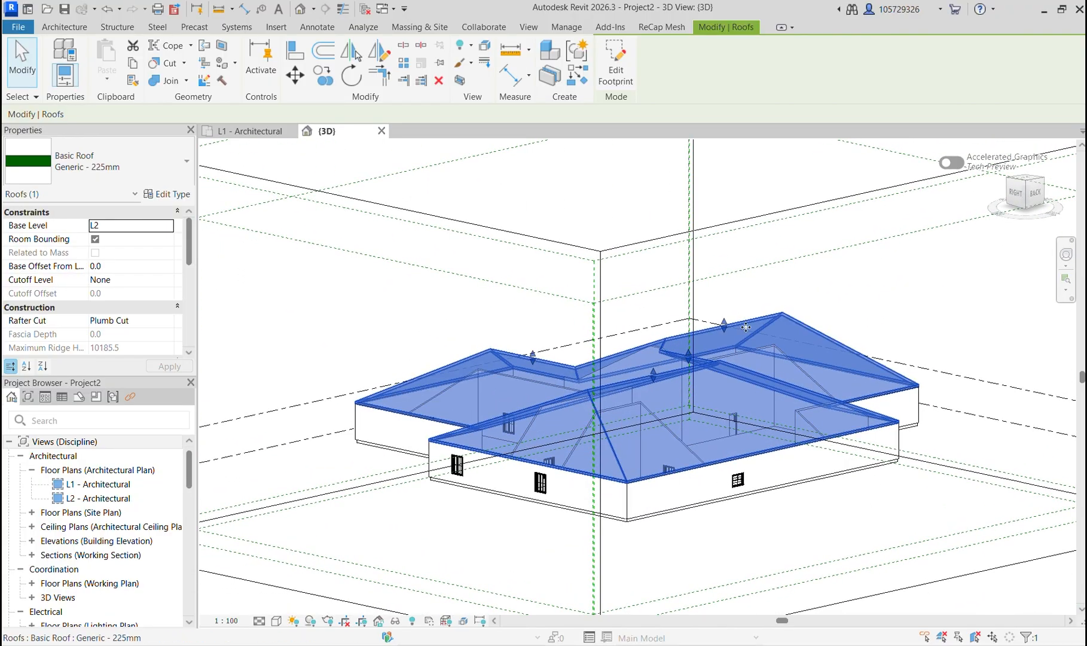
pyautogui.keyDown('shift'); pyautogui.moveTo(727, 327); pyautogui.dragTo(603, 471, button='middle'); pyautogui.keyUp('shift')
pyautogui.click(486, 226)
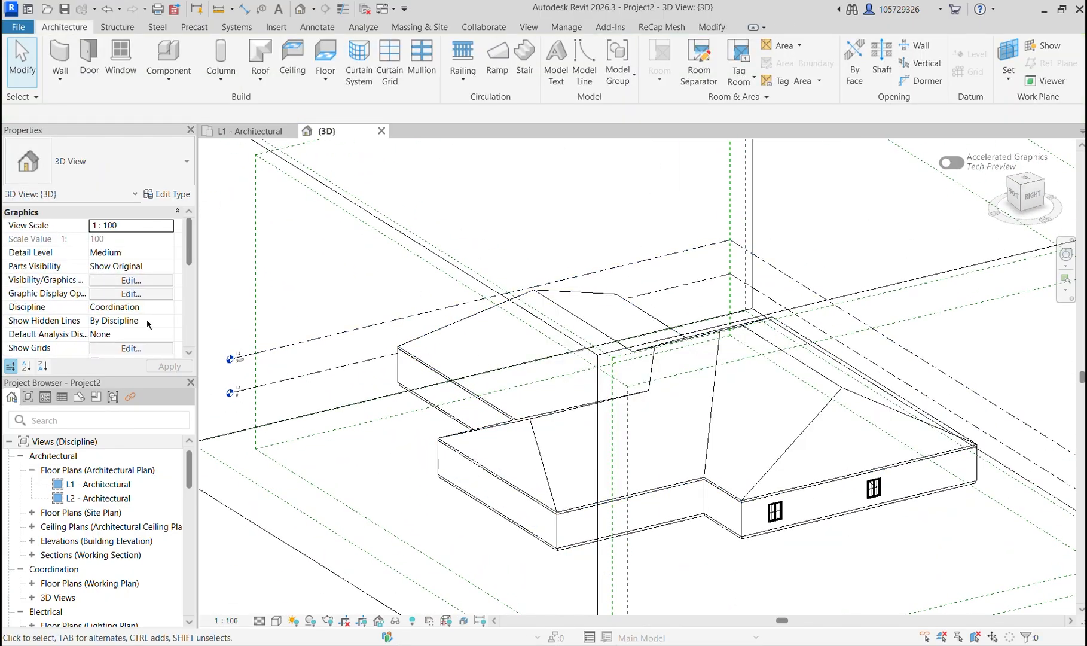
pyautogui.scroll(-4, 165, 258)
pyautogui.moveTo(187, 281); pyautogui.dragTo(190, 212)
pyautogui.scroll(-1, 827, 378)
pyautogui.scroll(-1, 722, 351)
pyautogui.keyDown('shift'); pyautogui.moveTo(720, 353); pyautogui.dragTo(679, 329, button='middle'); pyautogui.keyUp('shift')
pyautogui.scroll(1, 703, 361)
# Review the type properties of the Generic - 225mm roof, close them without changes and deselect the roof.
pyautogui.click(705, 362)
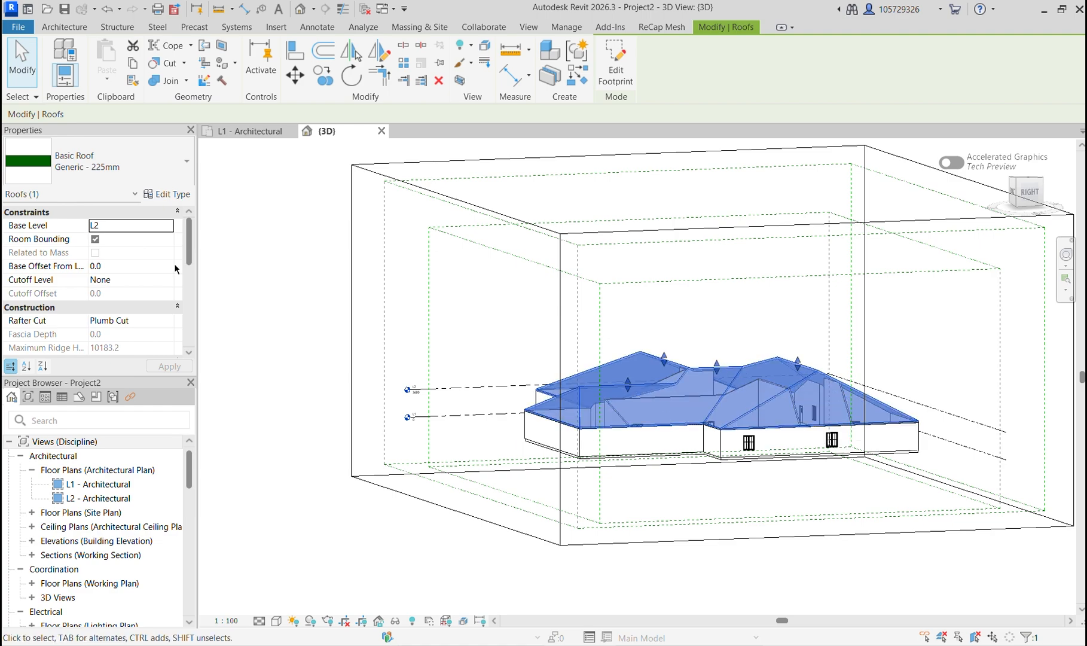
pyautogui.click(167, 194)
pyautogui.scroll(-4, 907, 341)
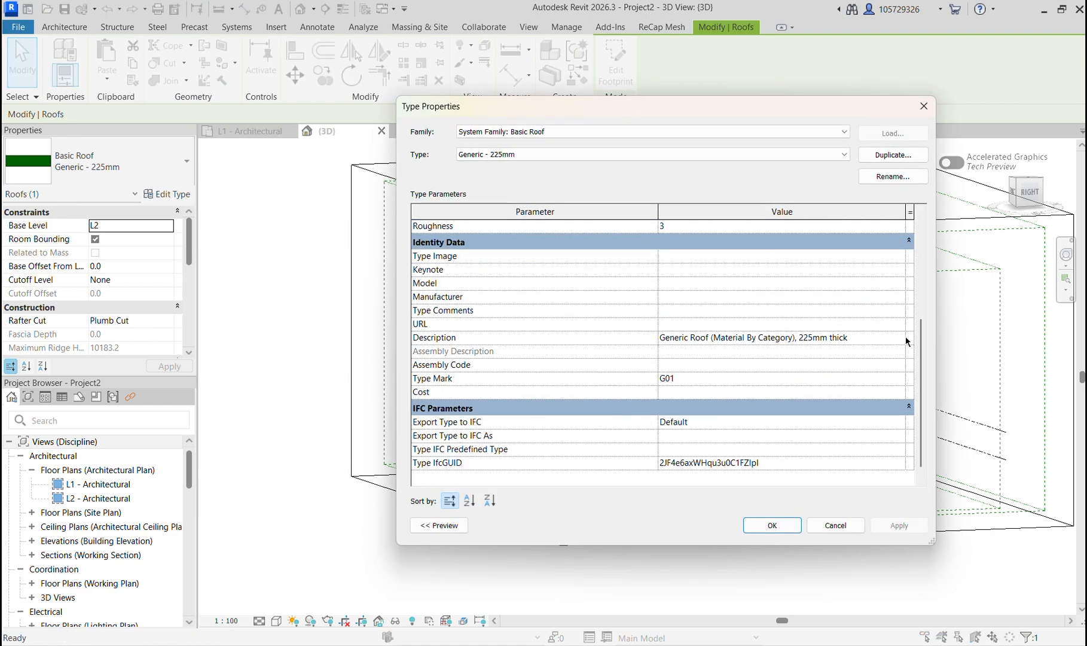
pyautogui.scroll(4, 922, 348)
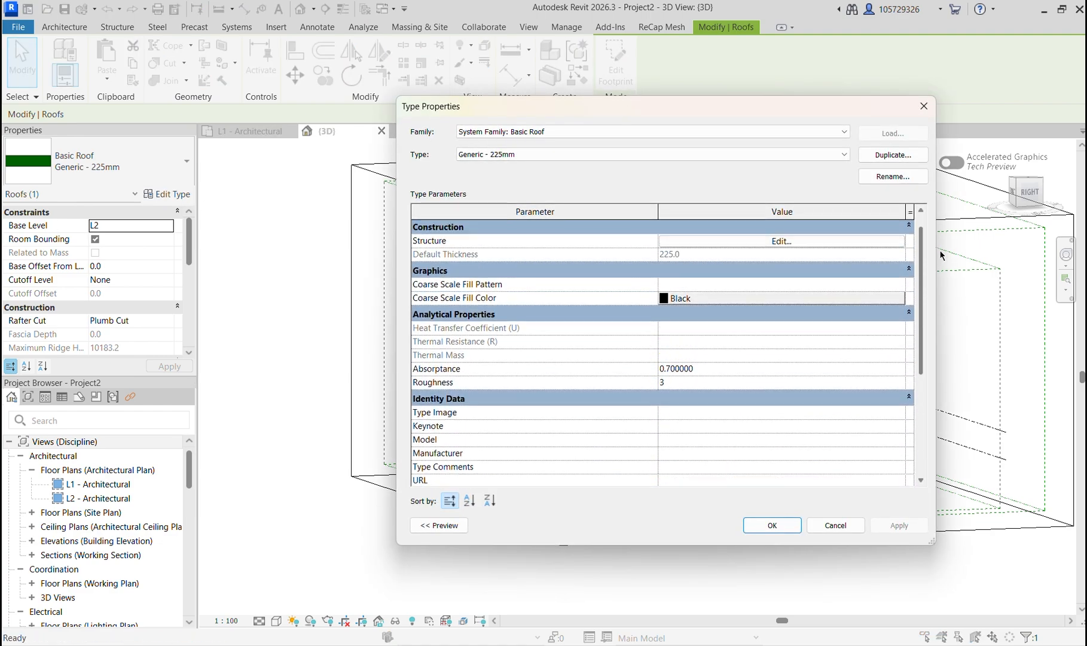
pyautogui.click(924, 111)
pyautogui.click(266, 303)
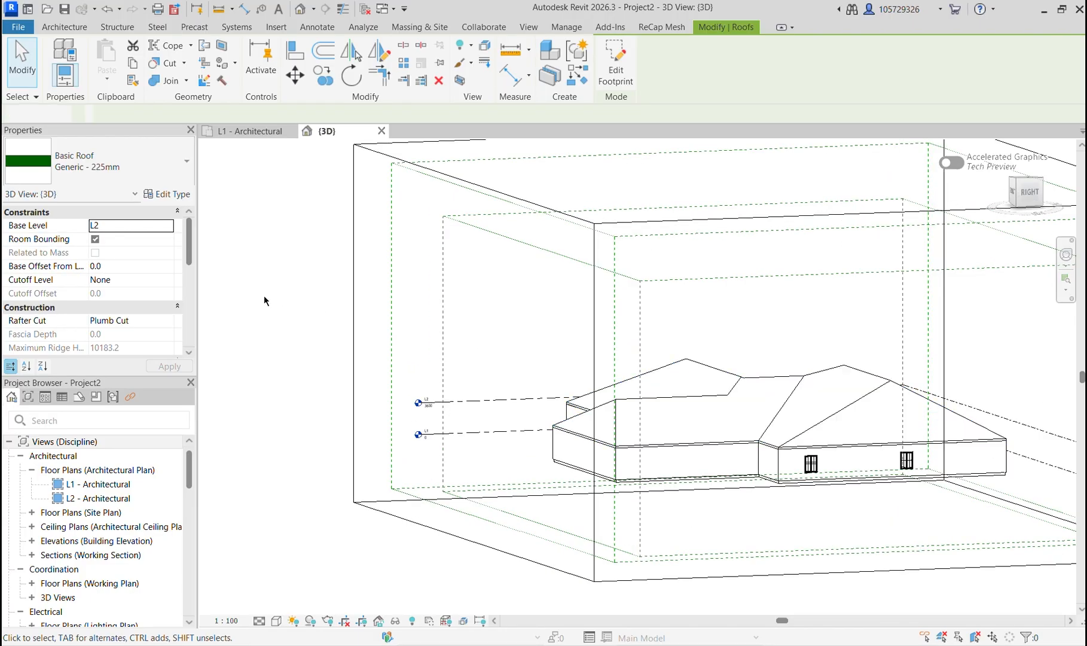
# Select the roof and examine its ridges and the walls beneath it from several angles in 3D.
pyautogui.click(768, 455)
pyautogui.click(718, 378)
pyautogui.keyDown('shift'); pyautogui.moveTo(590, 371); pyautogui.dragTo(938, 425, button='middle'); pyautogui.keyUp('shift')
pyautogui.scroll(3, 957, 427)
pyautogui.keyDown('shift'); pyautogui.moveTo(829, 419); pyautogui.dragTo(921, 367, button='middle'); pyautogui.keyUp('shift')
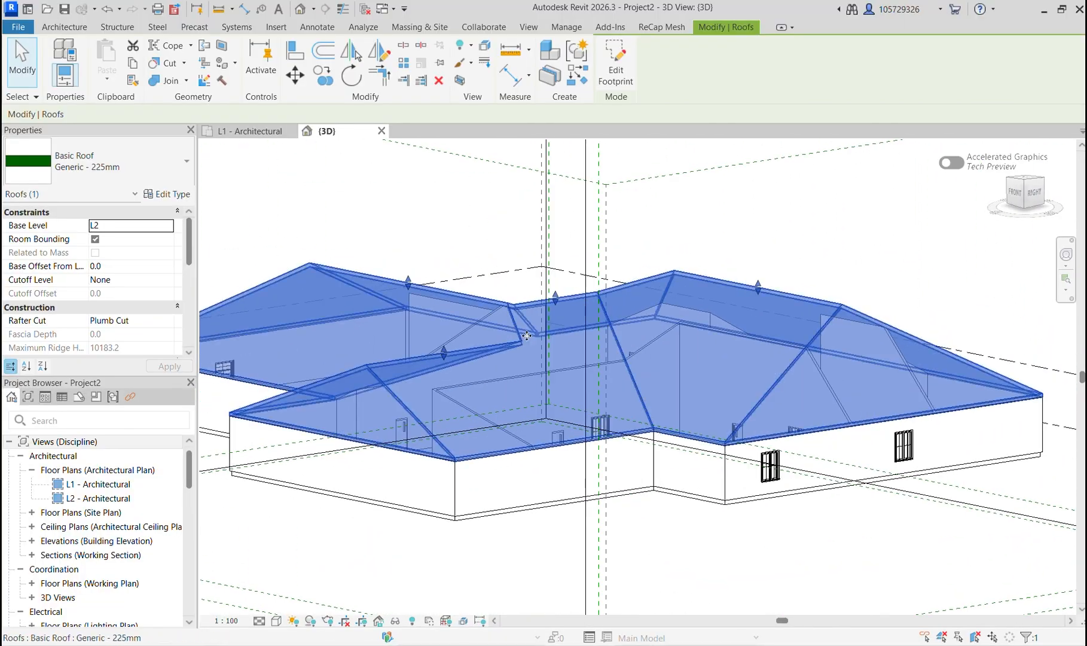
pyautogui.scroll(-2, 574, 359)
pyautogui.scroll(2, 518, 386)
pyautogui.scroll(-3, 518, 386)
pyautogui.keyDown('shift'); pyautogui.moveTo(518, 386); pyautogui.dragTo(616, 392, button='middle'); pyautogui.keyUp('shift')
pyautogui.scroll(-1, 721, 367)
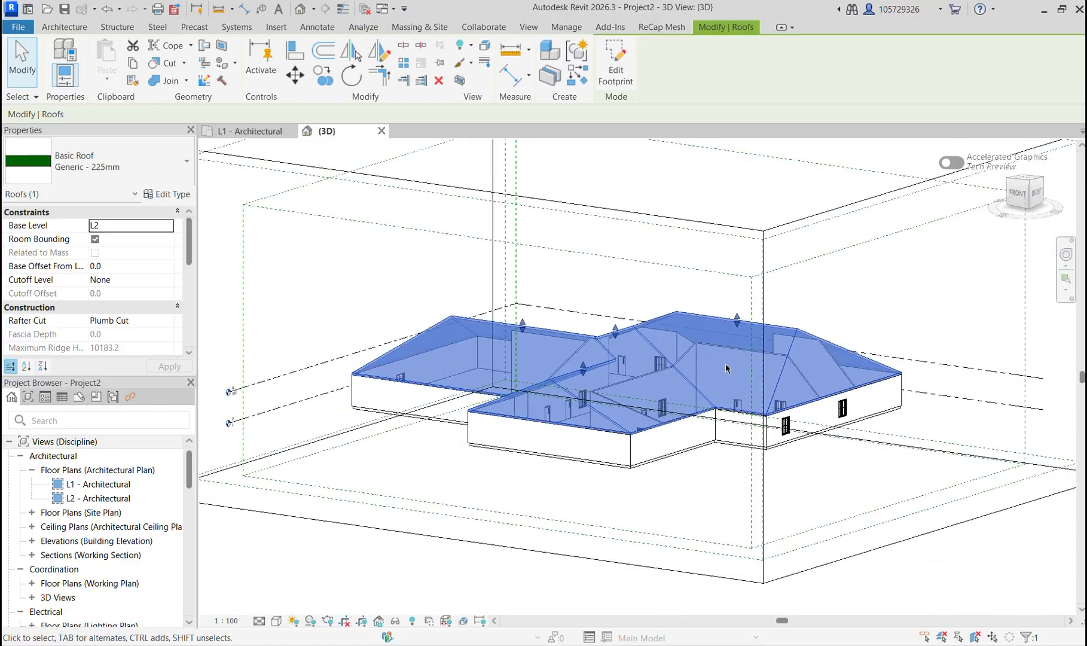
pyautogui.moveTo(728, 367); pyautogui.dragTo(515, 366, button='middle')
pyautogui.scroll(-1, 871, 359)
pyautogui.moveTo(854, 199); pyautogui.dragTo(825, 239, button='middle')
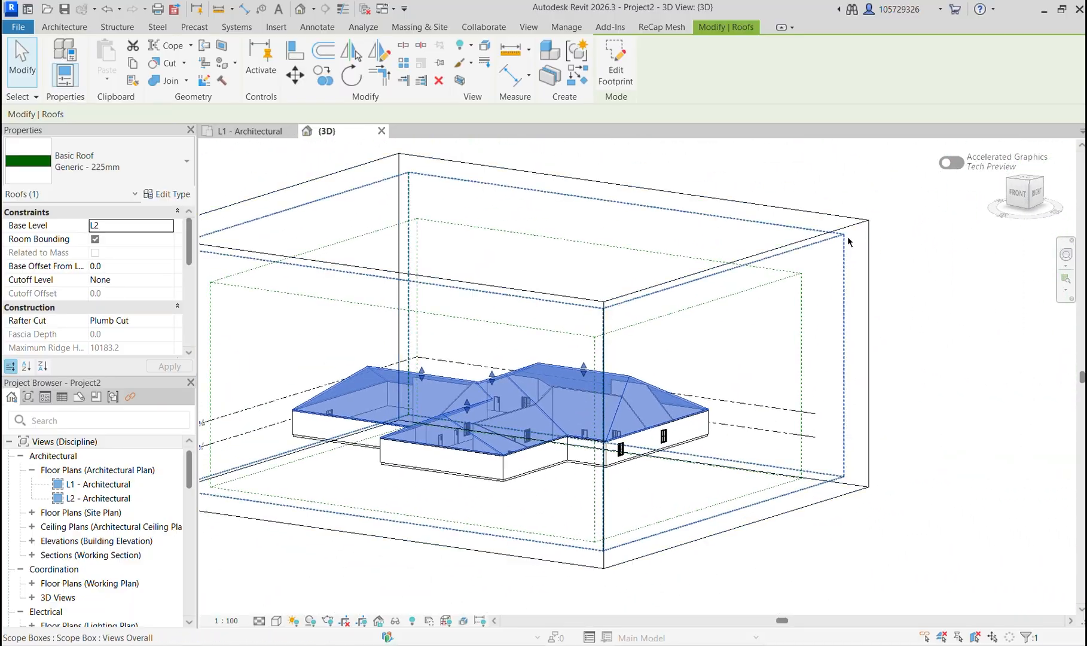
# Pull the section box's right-hand face inward to cut through the building, and examine the interior walls under the roof.
pyautogui.click(869, 274)
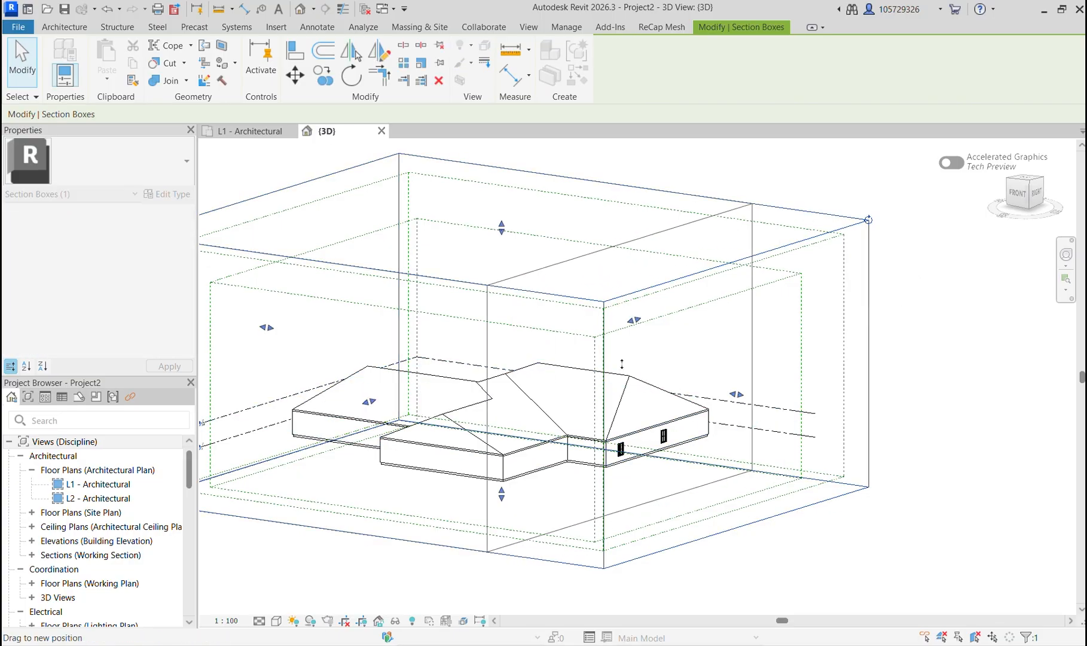
pyautogui.moveTo(868, 220); pyautogui.dragTo(752, 204)
pyautogui.moveTo(558, 366); pyautogui.dragTo(555, 366)
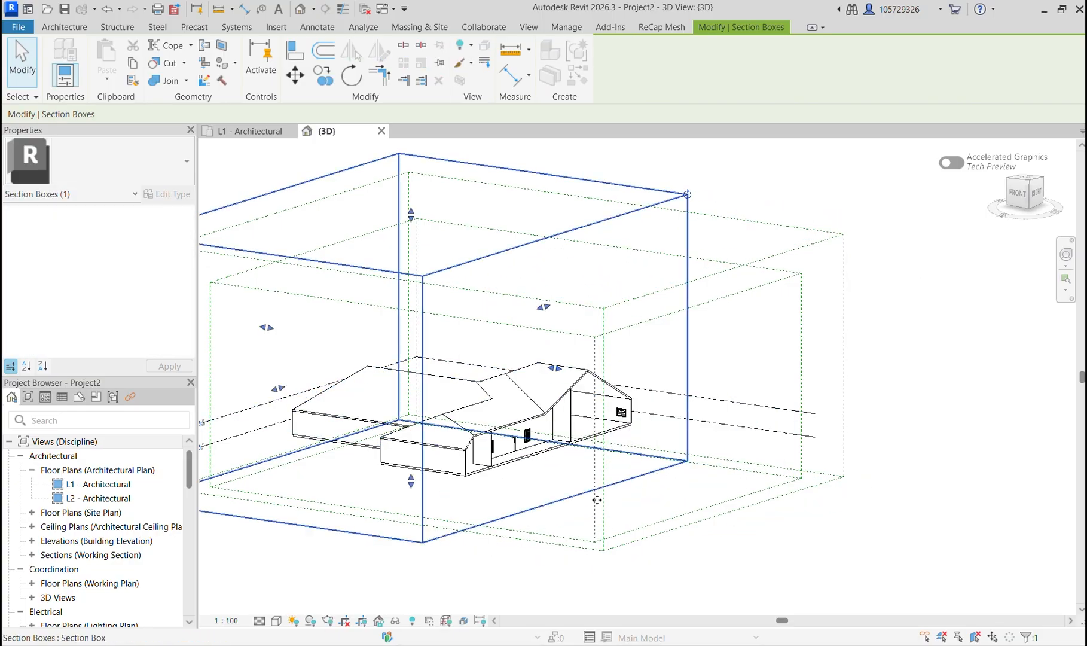
pyautogui.click(777, 563)
pyautogui.keyDown('shift'); pyautogui.moveTo(577, 401); pyautogui.dragTo(409, 357, button='middle'); pyautogui.keyUp('shift')
pyautogui.scroll(12, 409, 357)
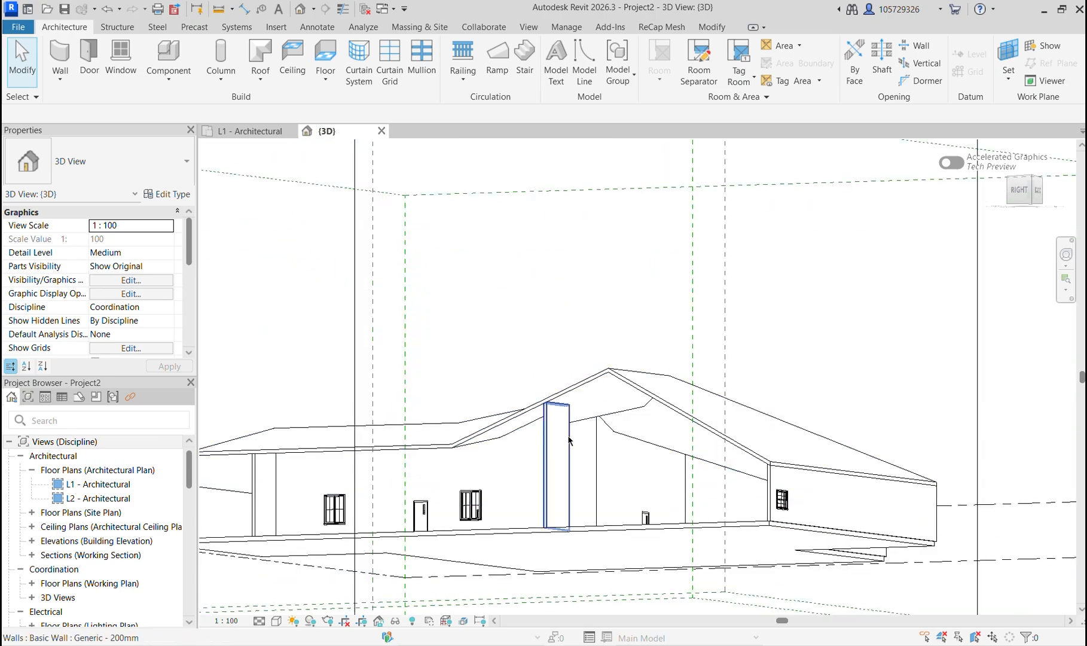
pyautogui.keyDown('shift'); pyautogui.moveTo(589, 445); pyautogui.dragTo(747, 570, button='middle'); pyautogui.keyUp('shift')
pyautogui.scroll(4, 565, 369)
pyautogui.scroll(-5, 565, 369)
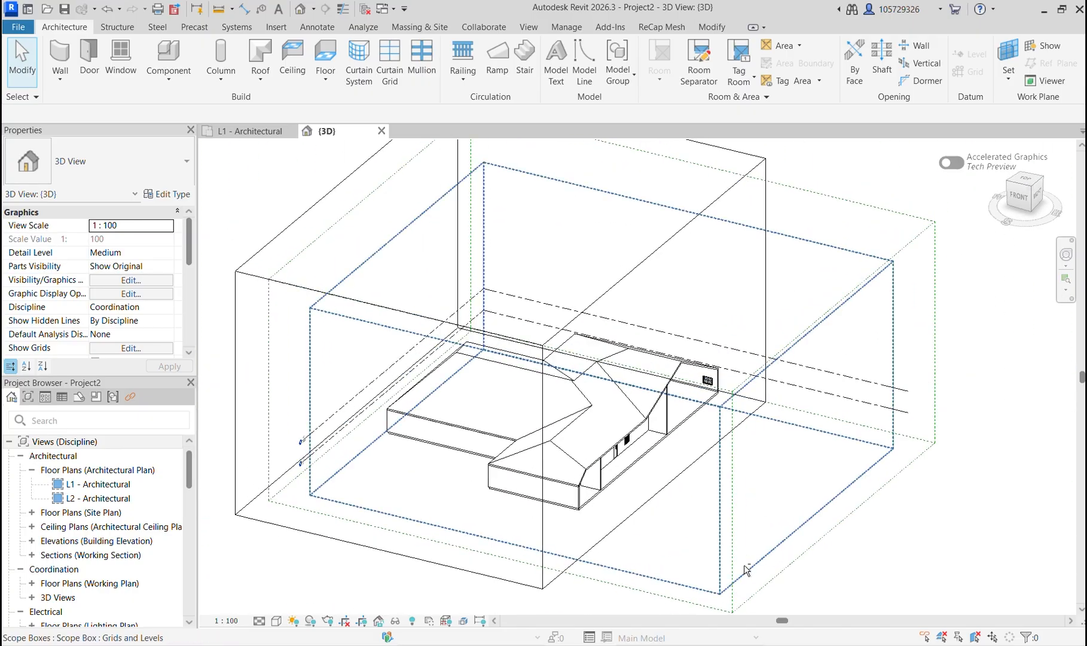
# Extend the section box back past the cut wing so that it encloses the whole building, and deselect it.
pyautogui.click(765, 248)
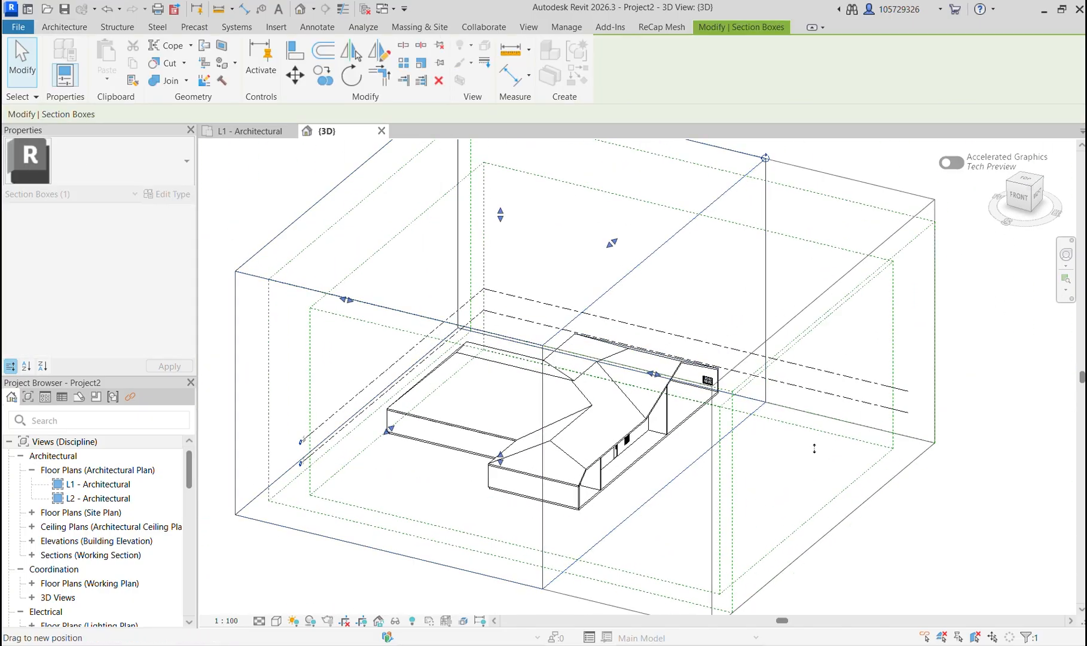
pyautogui.keyDown('shift'); pyautogui.moveTo(656, 378); pyautogui.dragTo(407, 233, button='middle'); pyautogui.keyUp('shift')
pyautogui.scroll(1, 693, 485)
pyautogui.click(806, 542)
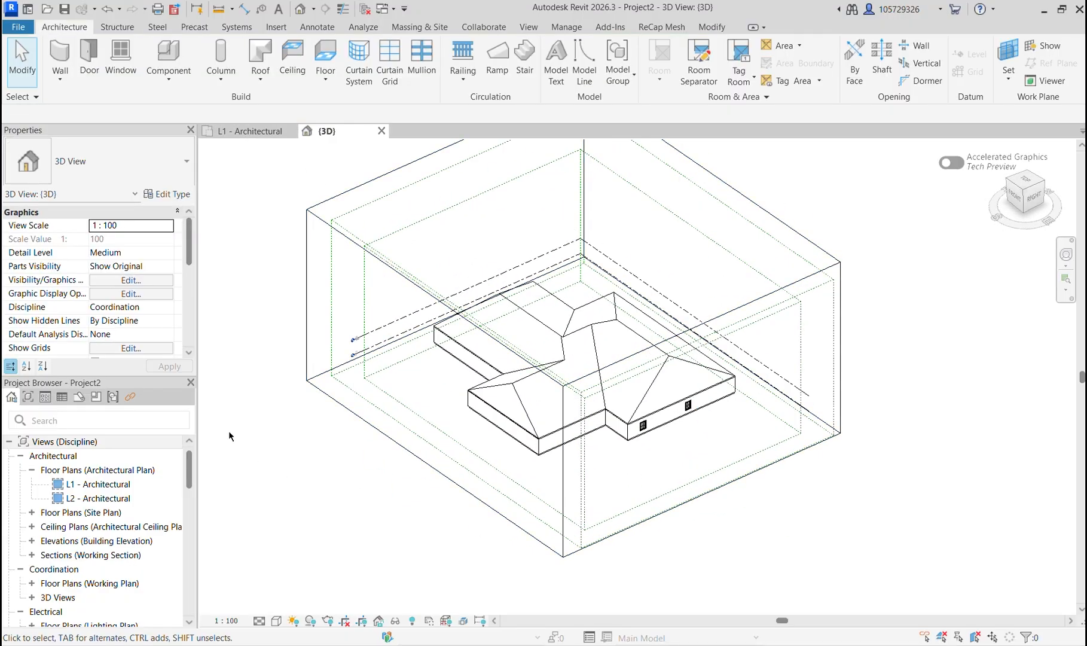
# Open the L1 - Architectural floor plan and look over the wall, door and window layout.
pyautogui.click(262, 136)
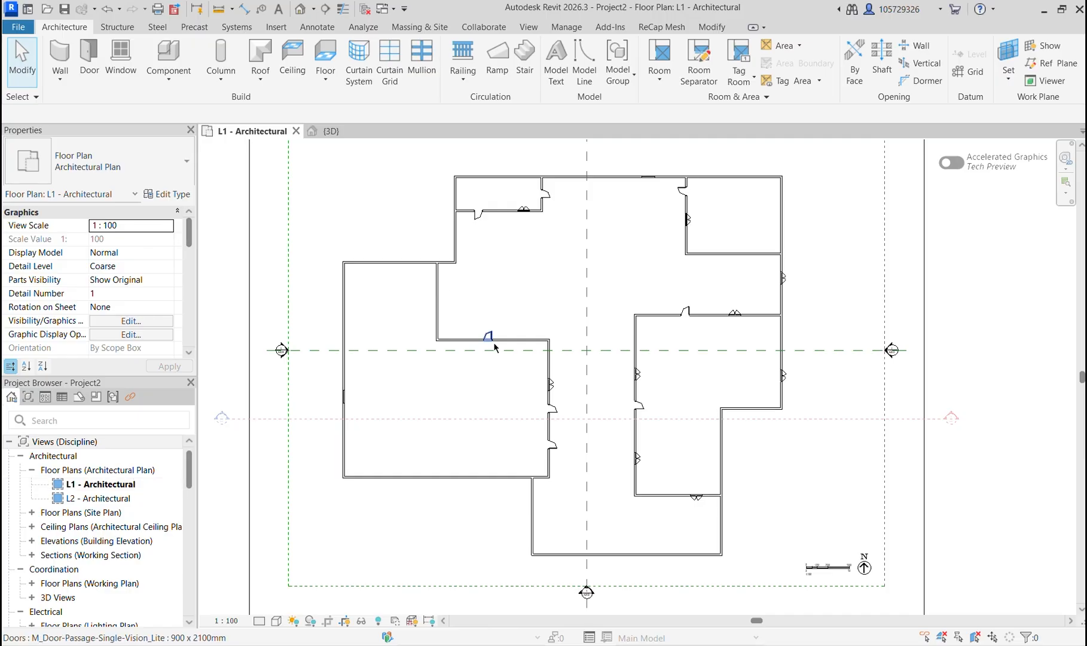
pyautogui.scroll(-1, 580, 311)
pyautogui.moveTo(583, 312); pyautogui.dragTo(686, 294, button='middle')
# Expand the building elevations and open the North, South and East - Architectural views in turn.
pyautogui.scroll(-5, 139, 544)
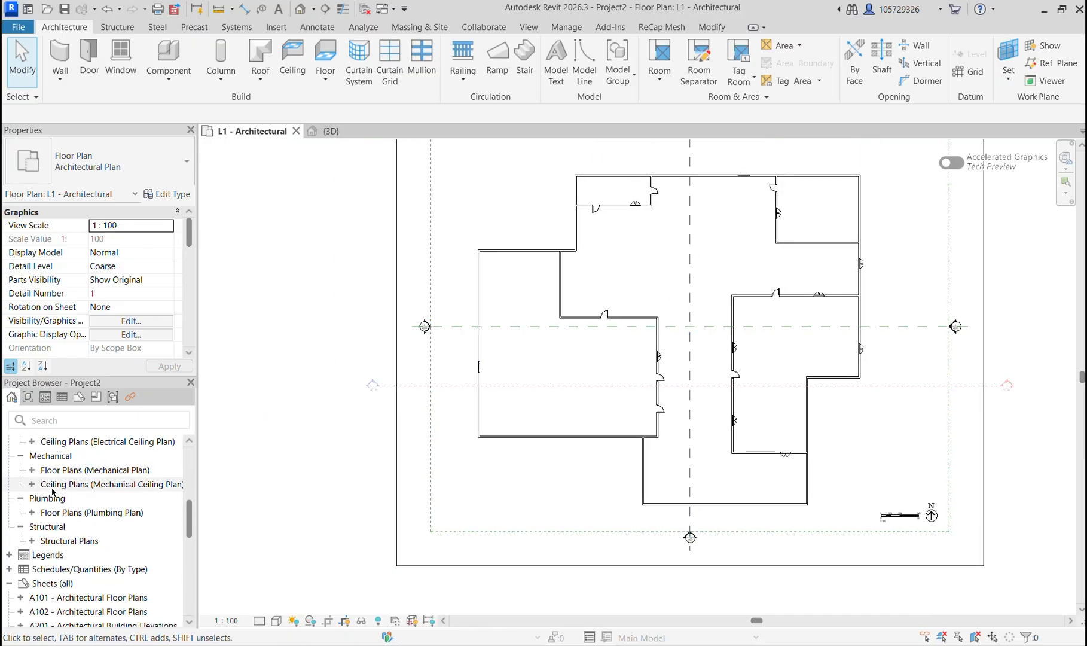
pyautogui.scroll(5, 52, 493)
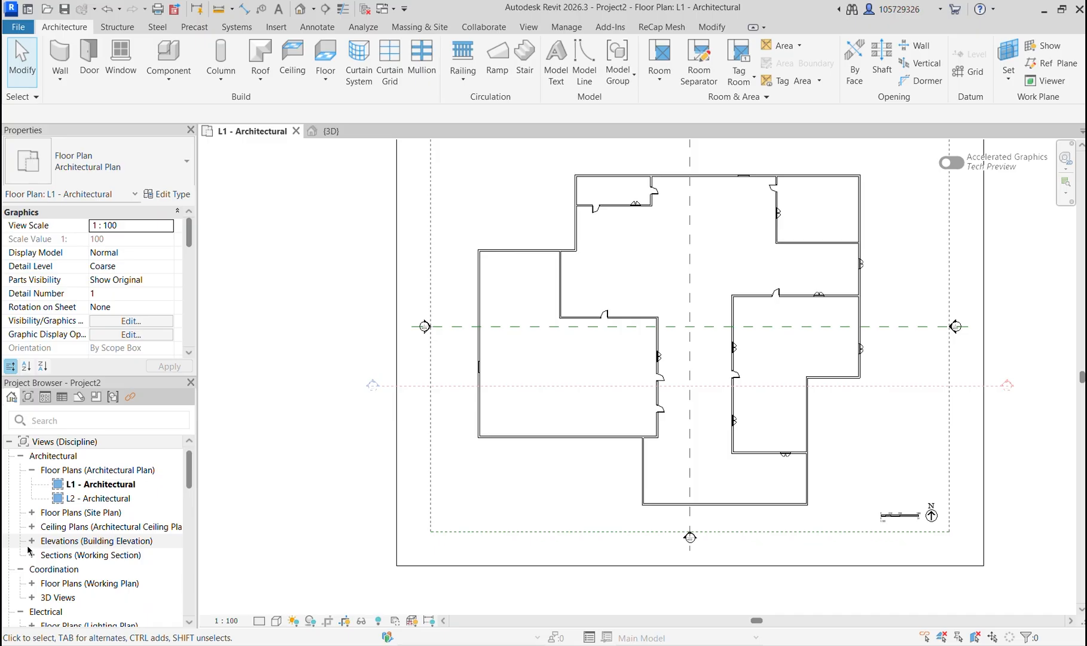
pyautogui.scroll(-3, 123, 522)
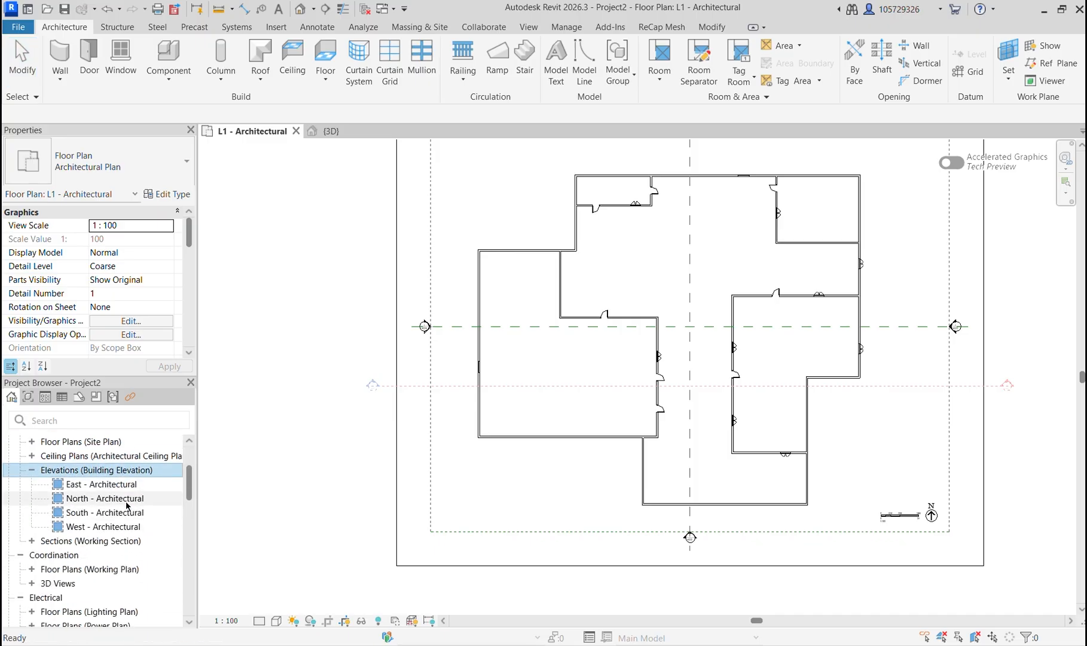
pyautogui.doubleClick(127, 501)
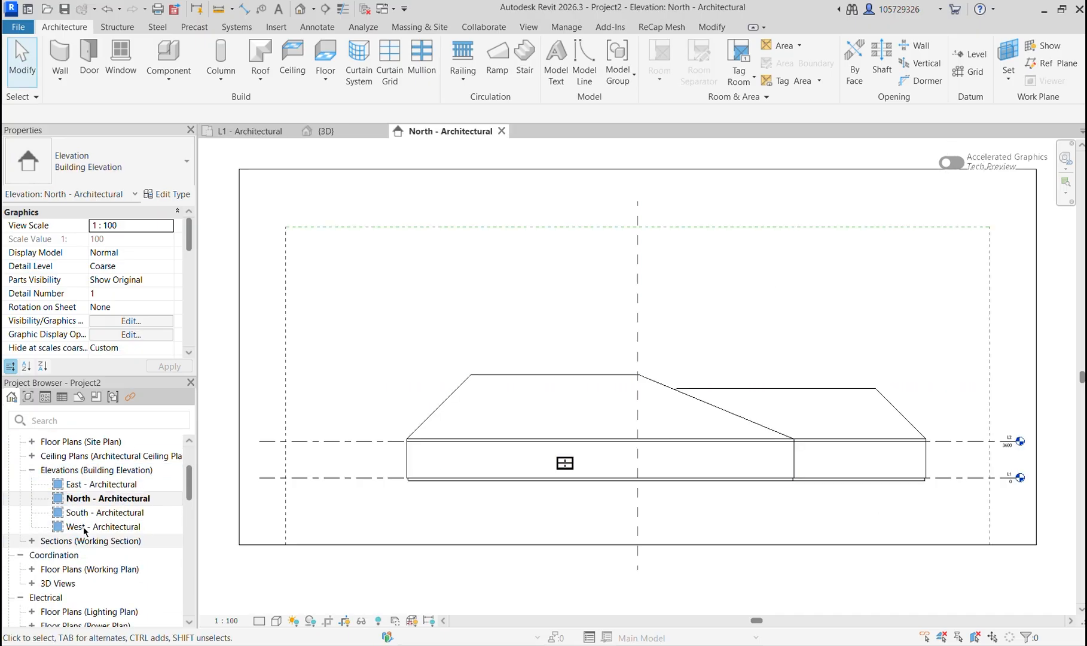
pyautogui.doubleClick(95, 513)
pyautogui.doubleClick(99, 485)
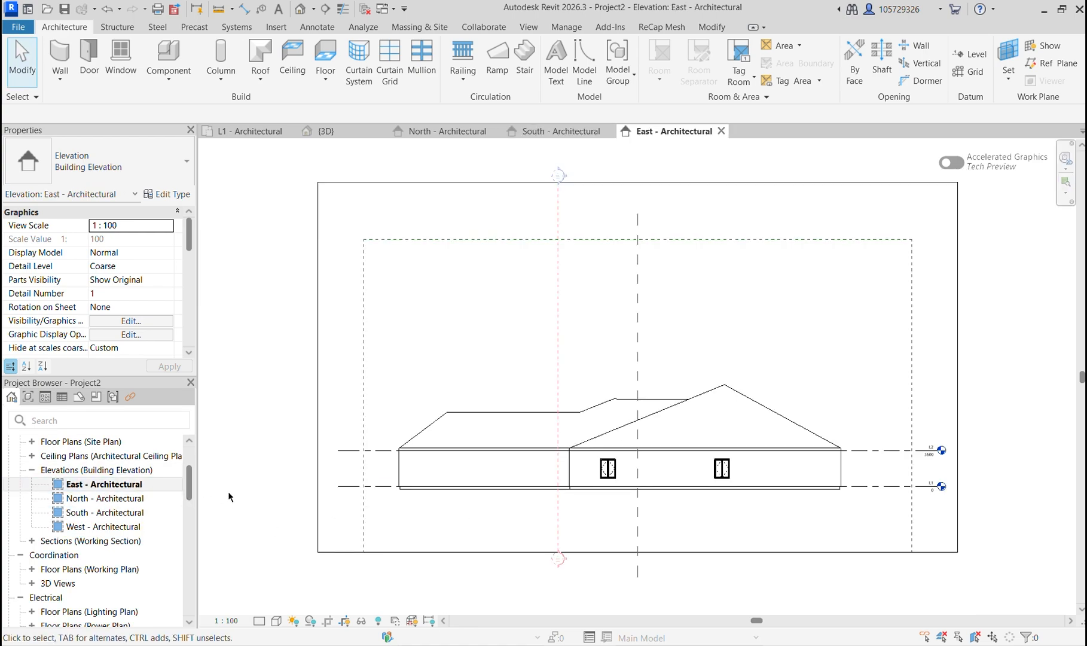
# Examine the roof profile, windows and level lines in the East - Architectural elevation.
pyautogui.scroll(3, 799, 513)
pyautogui.moveTo(795, 453); pyautogui.dragTo(692, 442, button='middle')
pyautogui.scroll(-1, 381, 212)
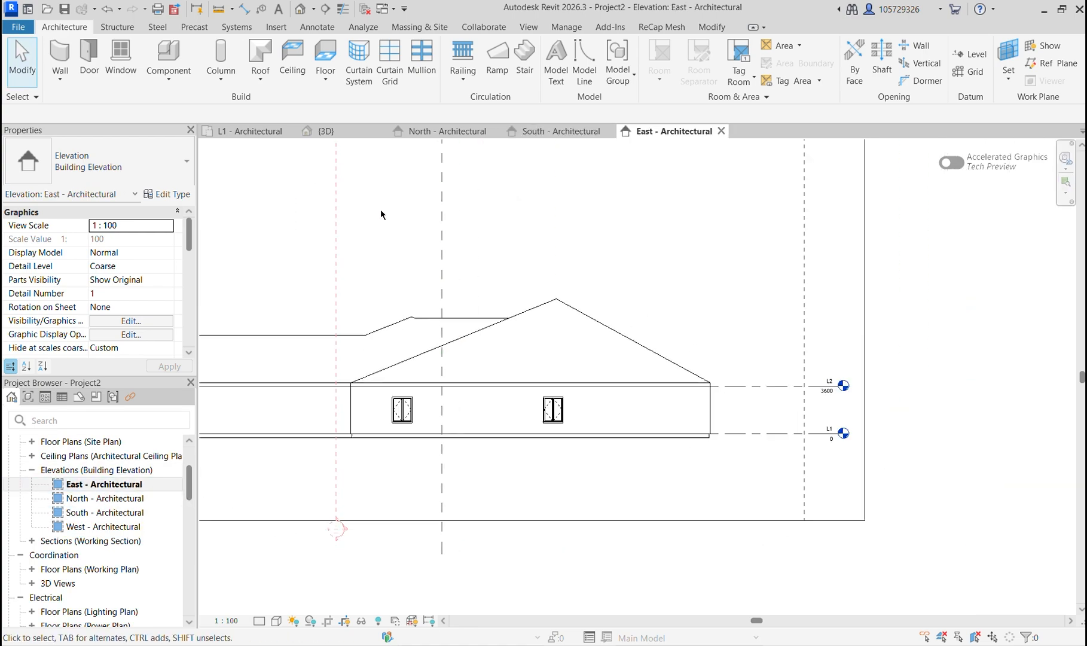
pyautogui.scroll(-1, 381, 214)
pyautogui.moveTo(554, 327); pyautogui.dragTo(782, 398, button='middle')
pyautogui.scroll(-1, 499, 419)
pyautogui.moveTo(441, 429); pyautogui.dragTo(434, 427, button='middle')
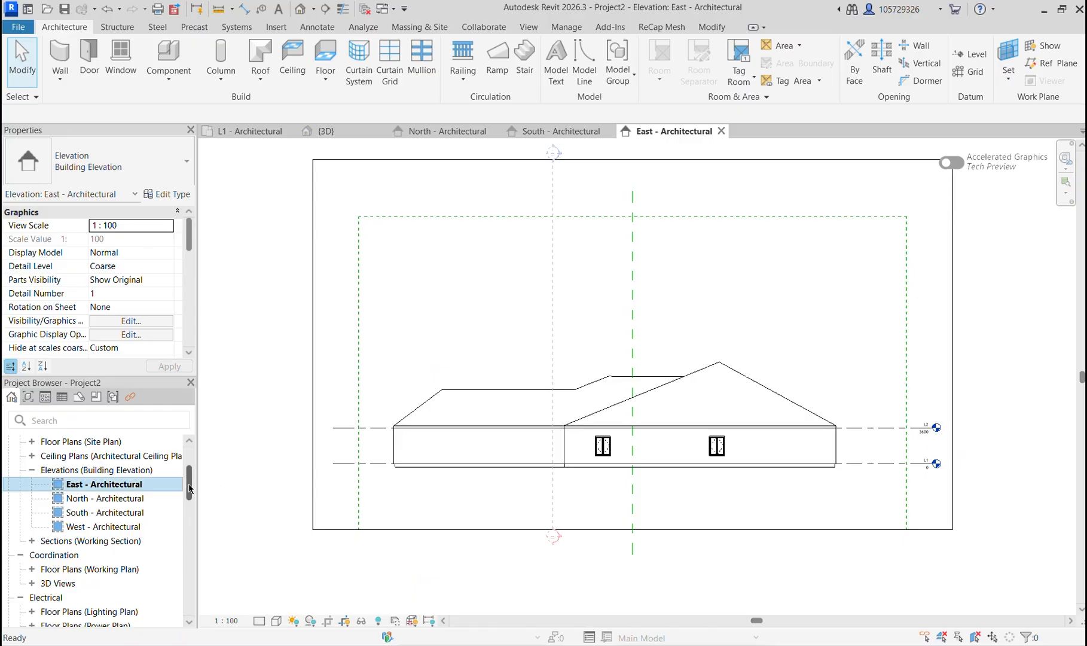